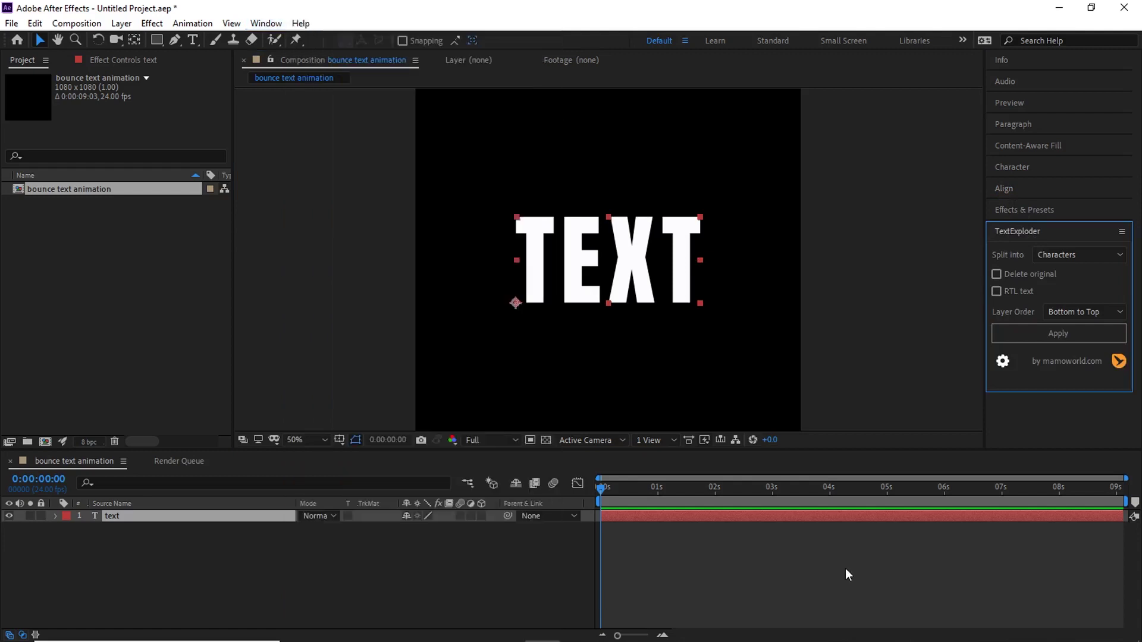
Step: Split the selected text layer into separate character layers with TextExploder, keeping the original and the Bottom to Top layer order
click(844, 568)
click(1027, 229)
click(1031, 234)
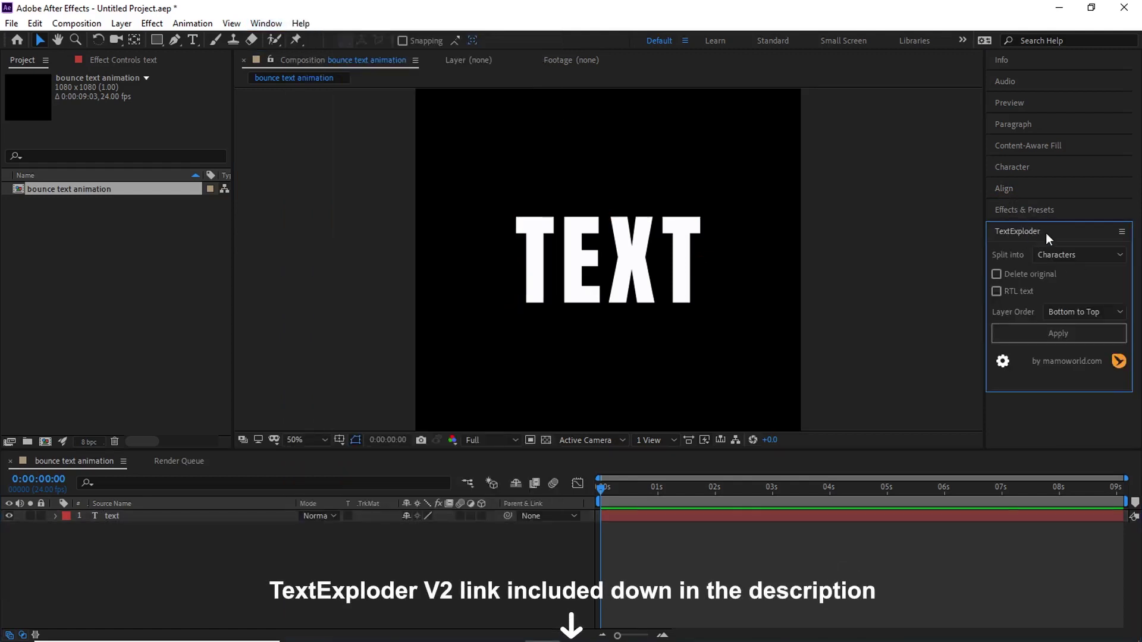
click(1050, 256)
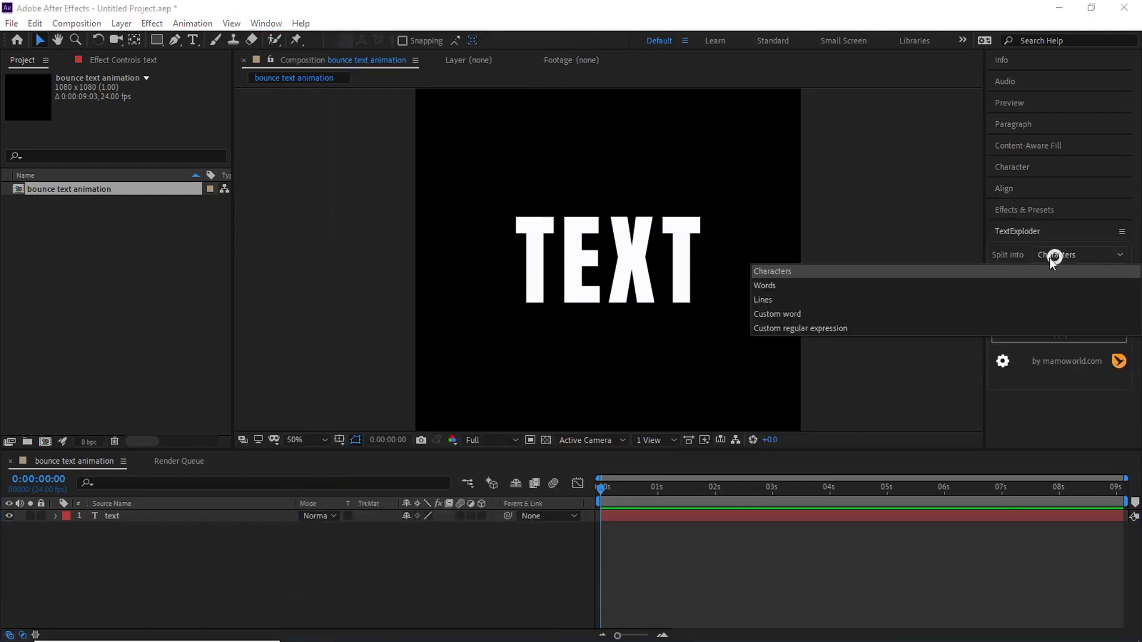
click(774, 271)
click(1066, 334)
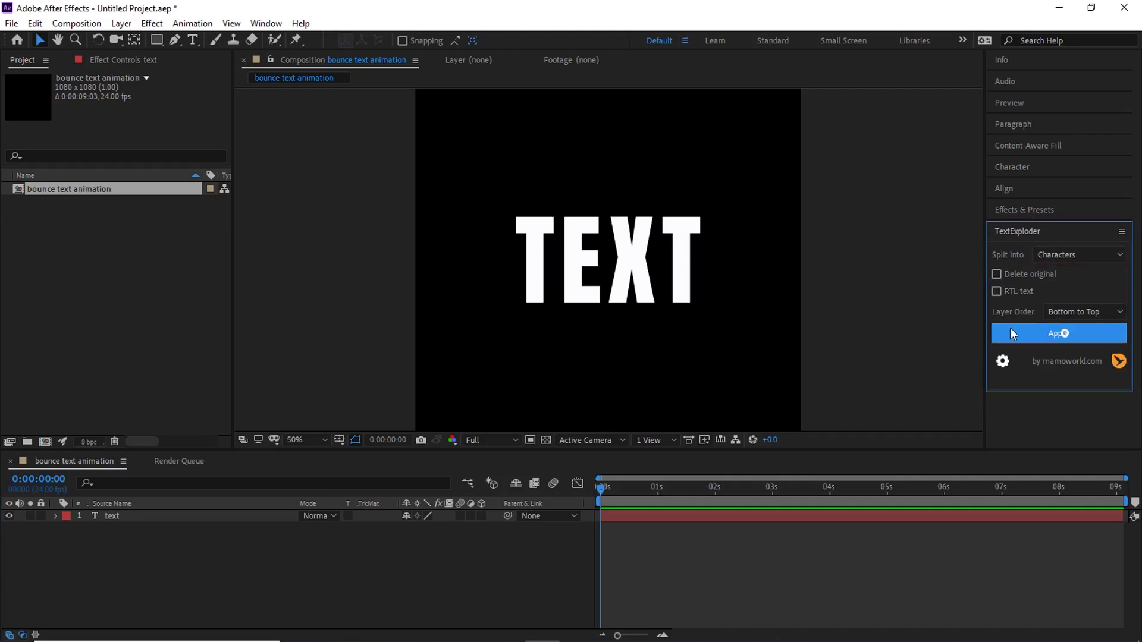
click(657, 517)
click(1046, 333)
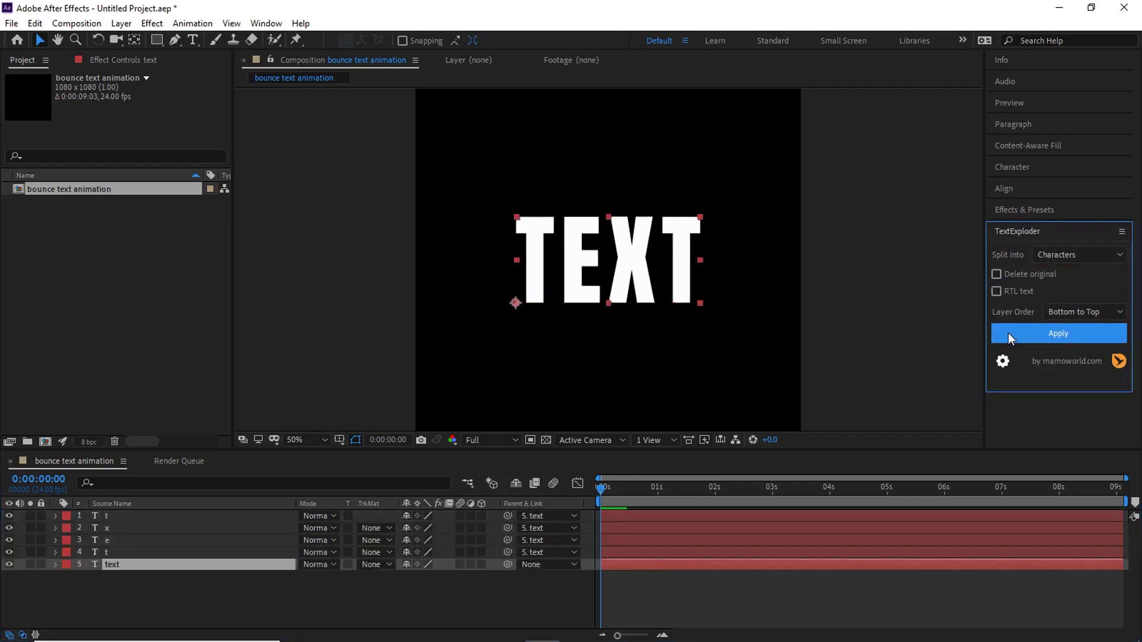
Step: Lock and hide the original text layer, and toggle each letter layer off and on to check the split
click(40, 564)
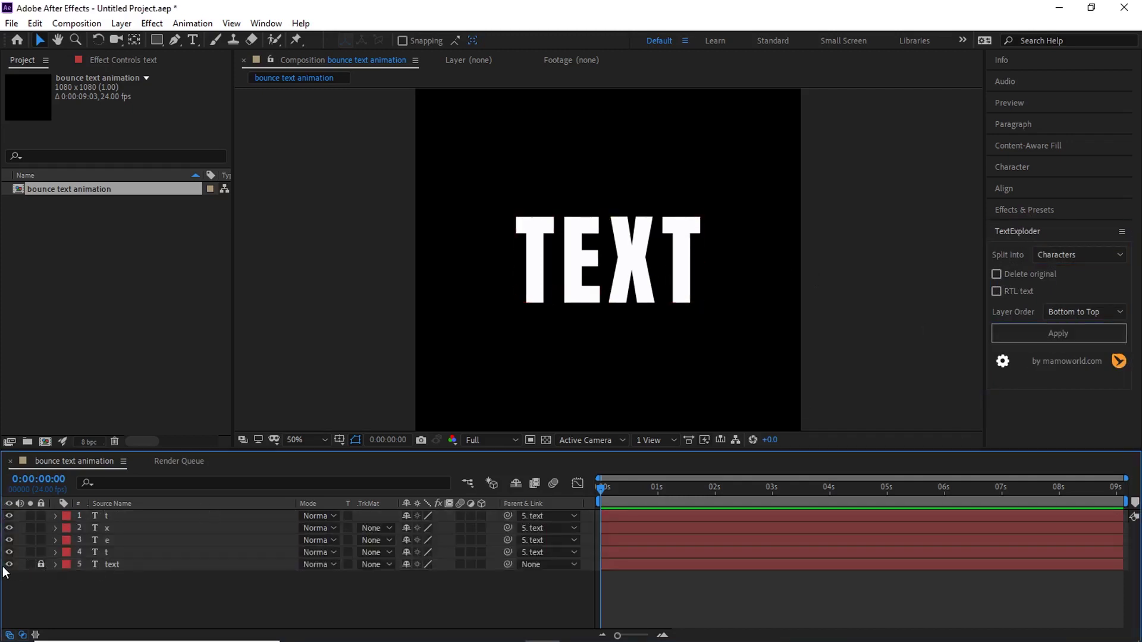
click(9, 516)
click(9, 516)
click(9, 528)
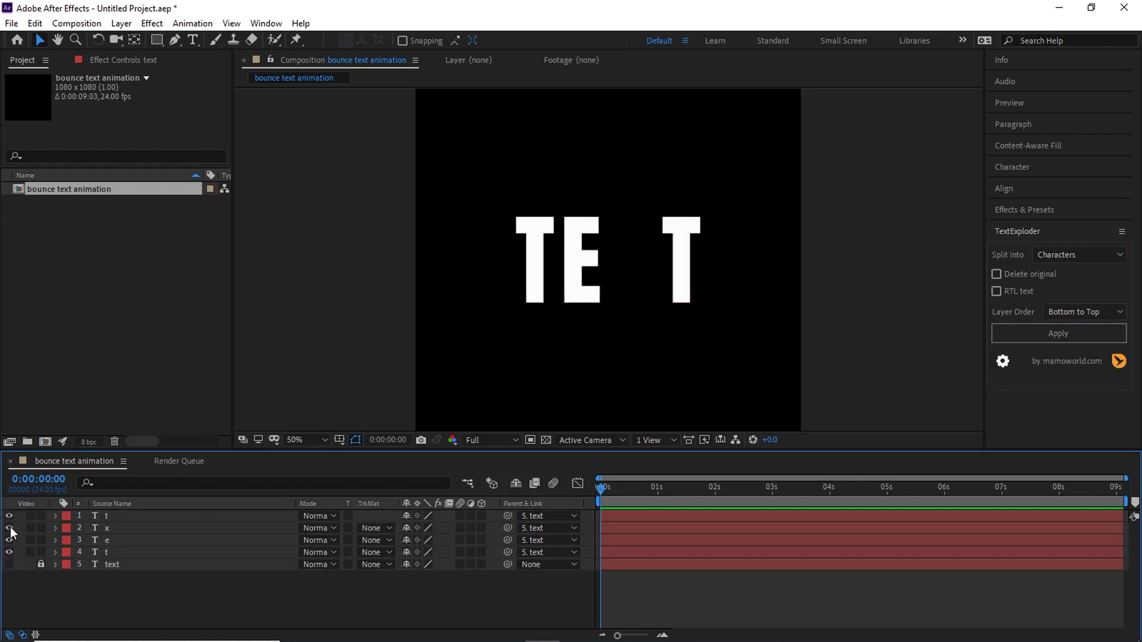
click(10, 528)
click(10, 541)
click(10, 540)
click(9, 552)
click(10, 551)
Step: Move the anchor point of each letter layer to the bottom centre of its character
click(537, 275)
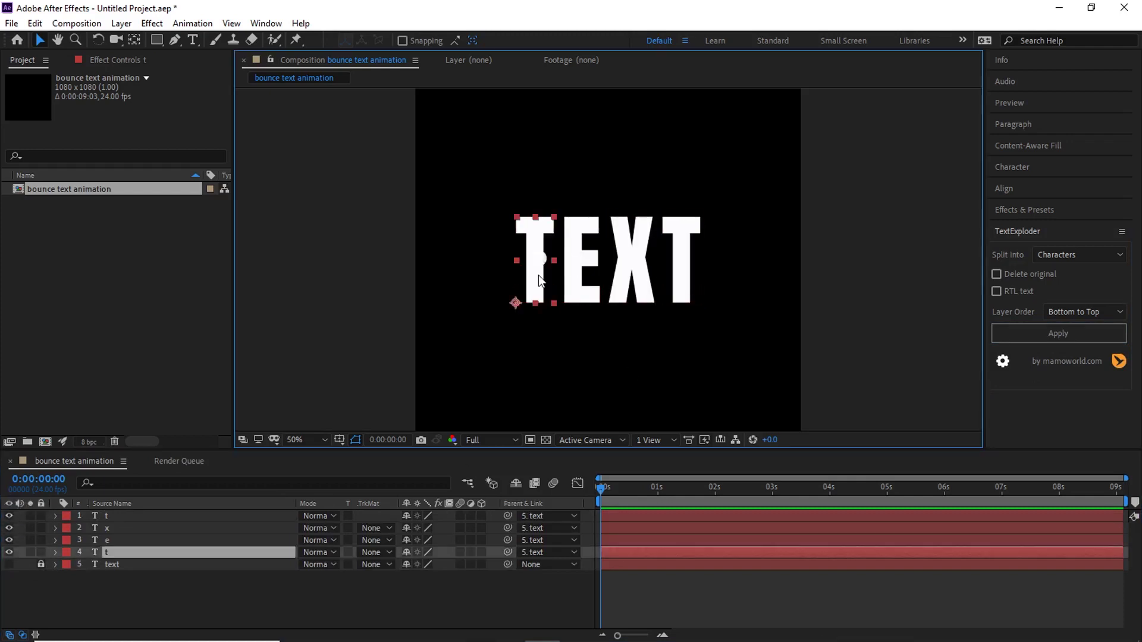
key(period)
key(period)
key(comma)
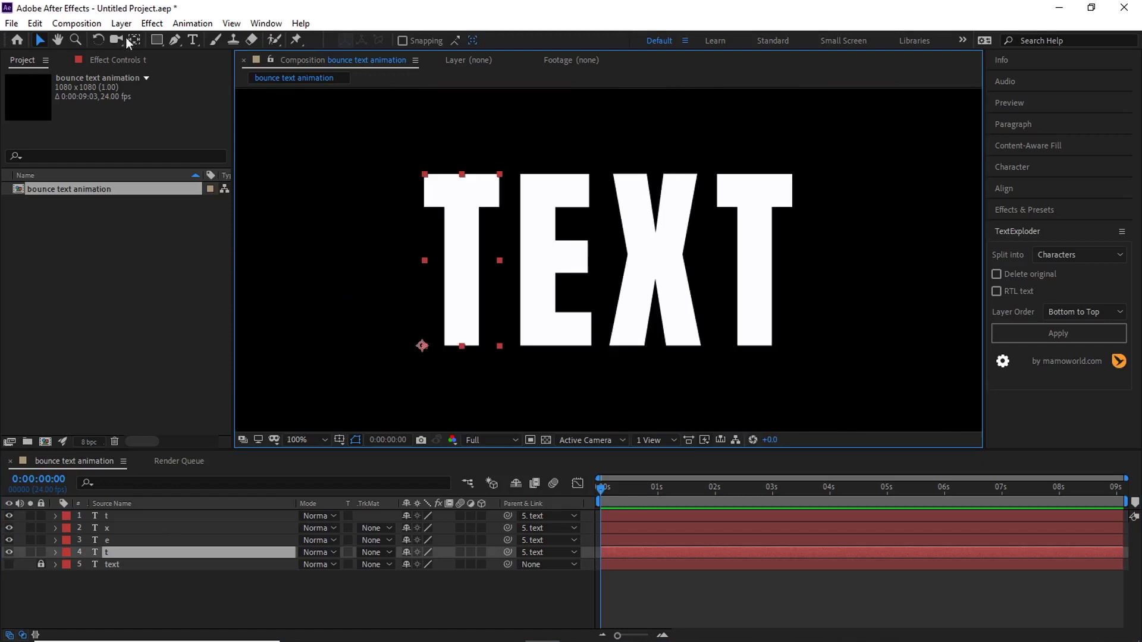
click(137, 39)
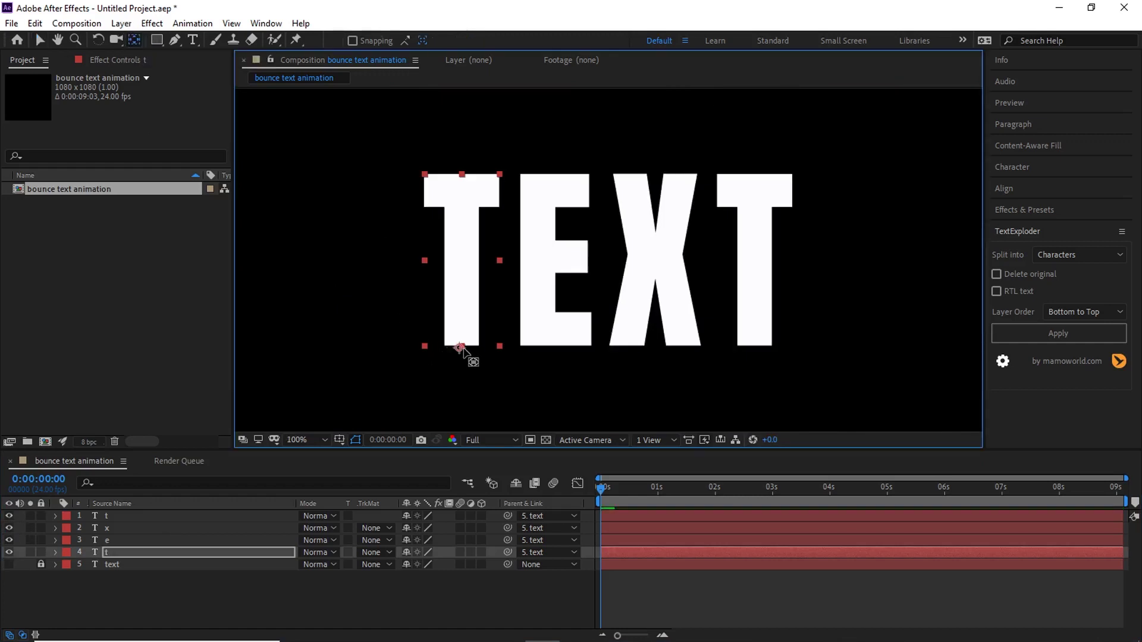
click(553, 318)
click(606, 345)
click(752, 316)
drag(606, 346, 754, 345)
key(v)
key(comma)
Step: Keyframe the first T's position at frames 0 and 20, and add a raised keyframe at frame 12 with Y at -177
click(615, 552)
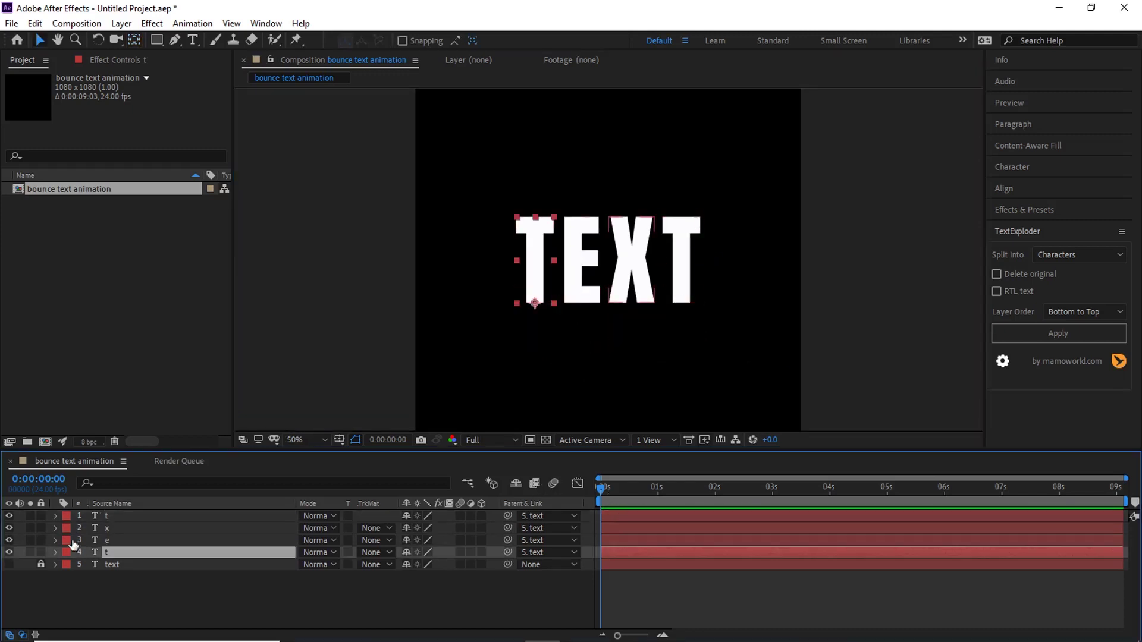
key(p)
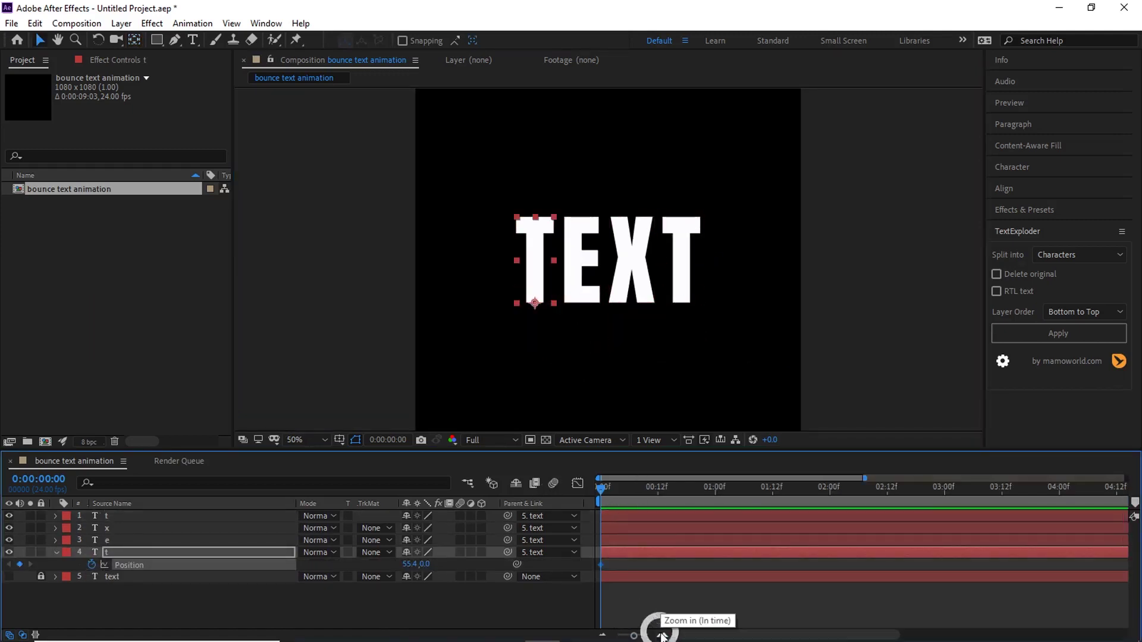
click(662, 635)
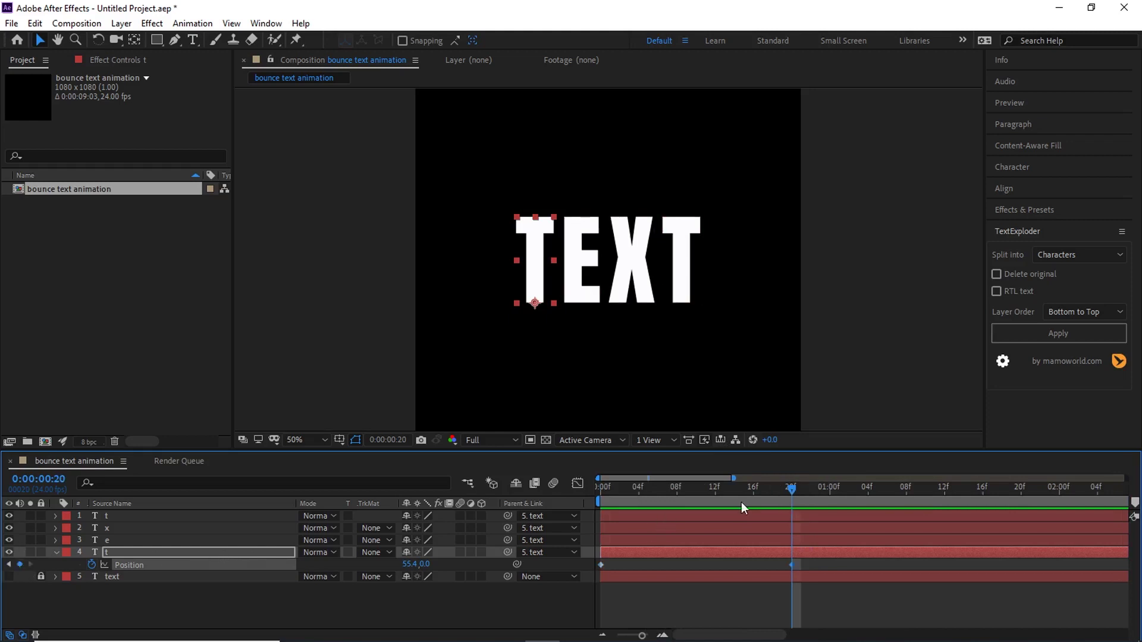
drag(725, 494, 719, 495)
drag(425, 564, 368, 577)
Step: Set the first T's position at frame 0 to Y 450 and scrub through the motion
click(627, 492)
drag(626, 491, 540, 499)
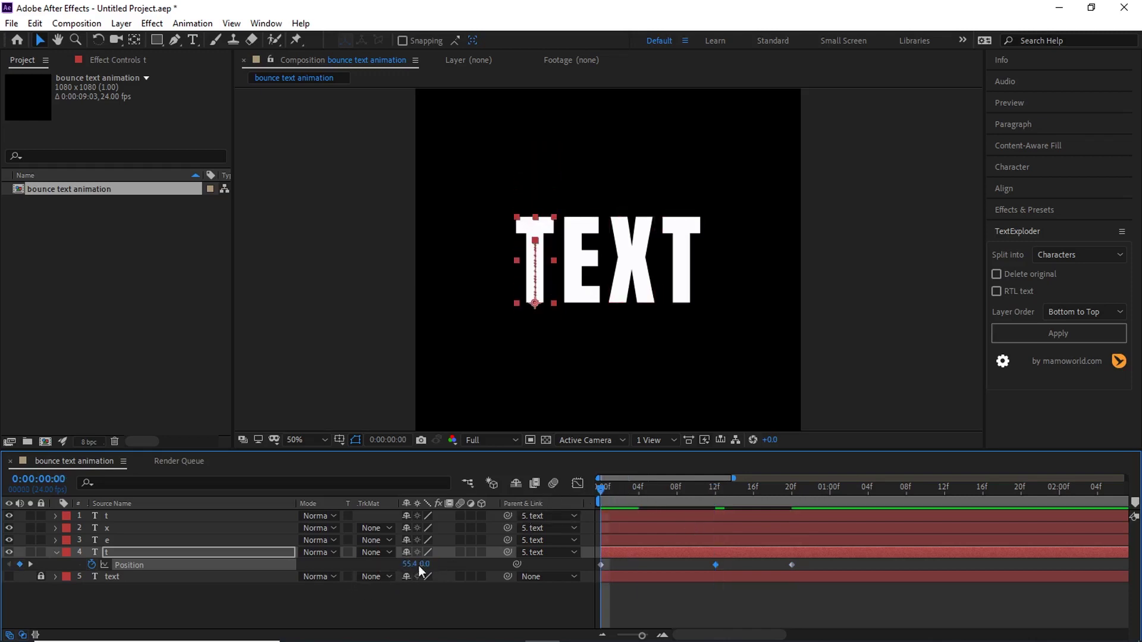
drag(418, 564, 454, 564)
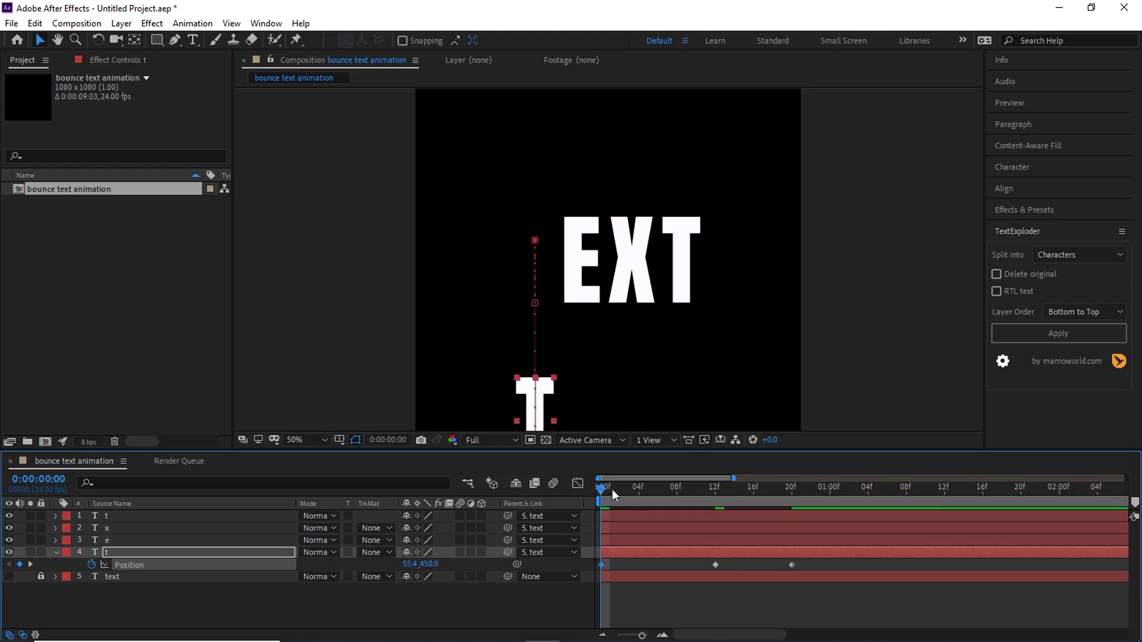
drag(612, 488, 605, 578)
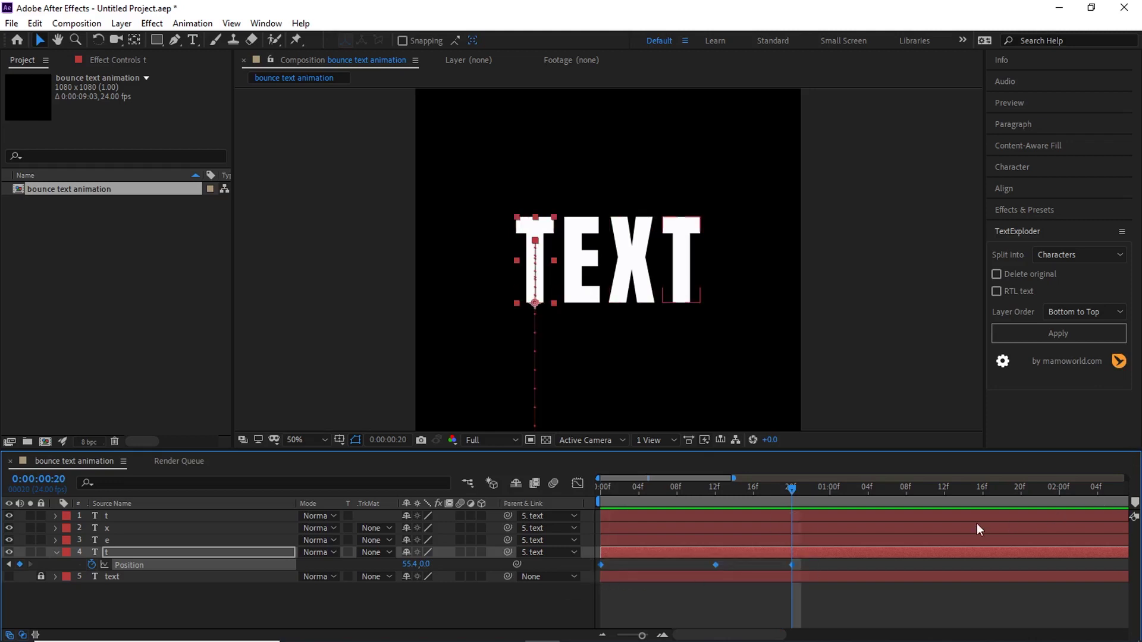
Step: Shorten the work area to about the first second and preview the first T's movement
key(semicolon)
drag(1125, 501, 673, 503)
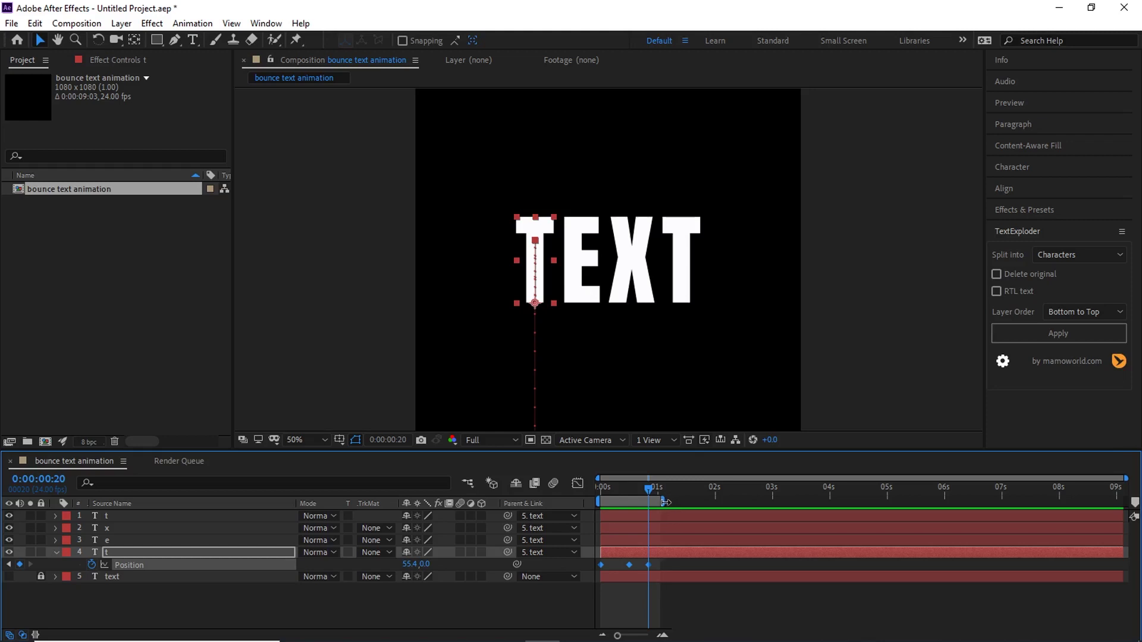
key(space)
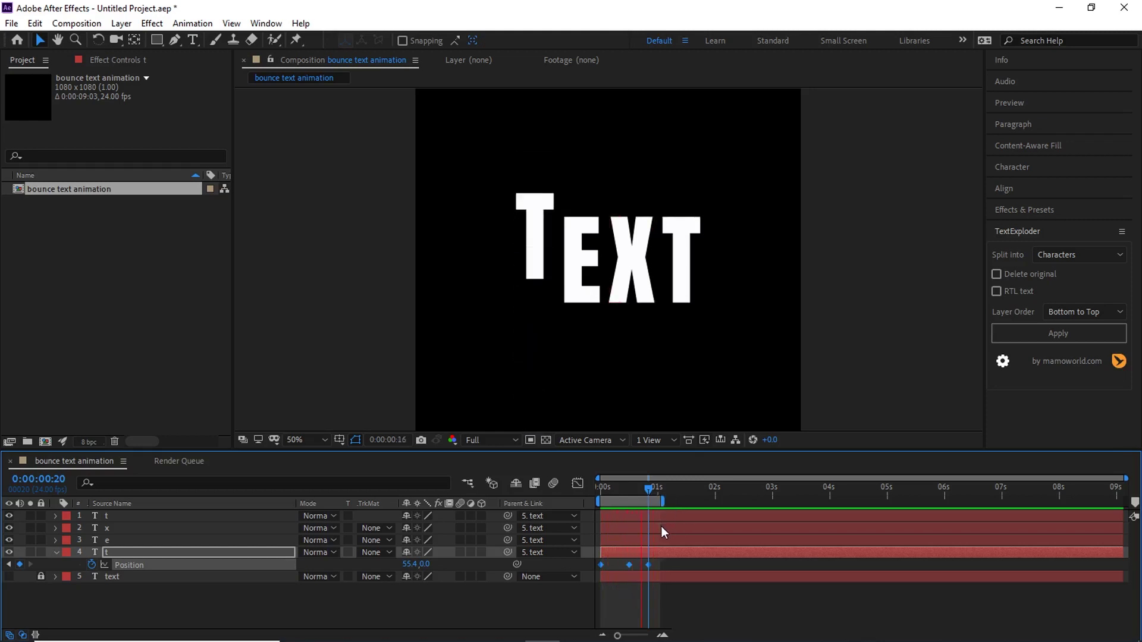
key(space)
Step: Apply Easy Ease to the first T's position keyframes and reshape their speed curve for a fast start and a late second peak
drag(680, 564, 569, 565)
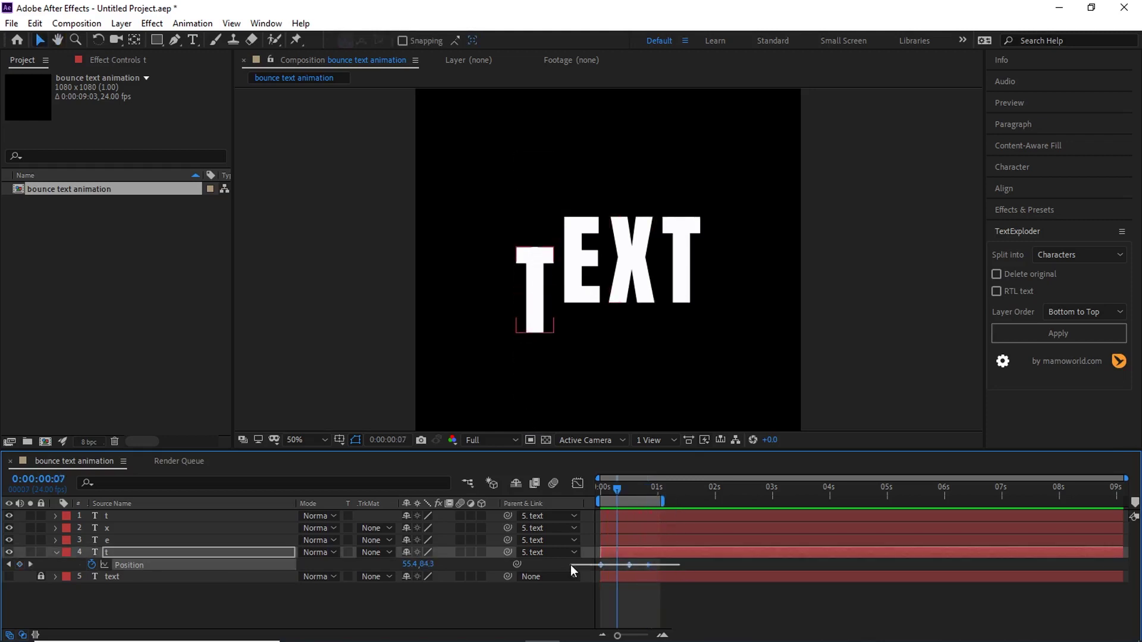
key(F9)
click(576, 484)
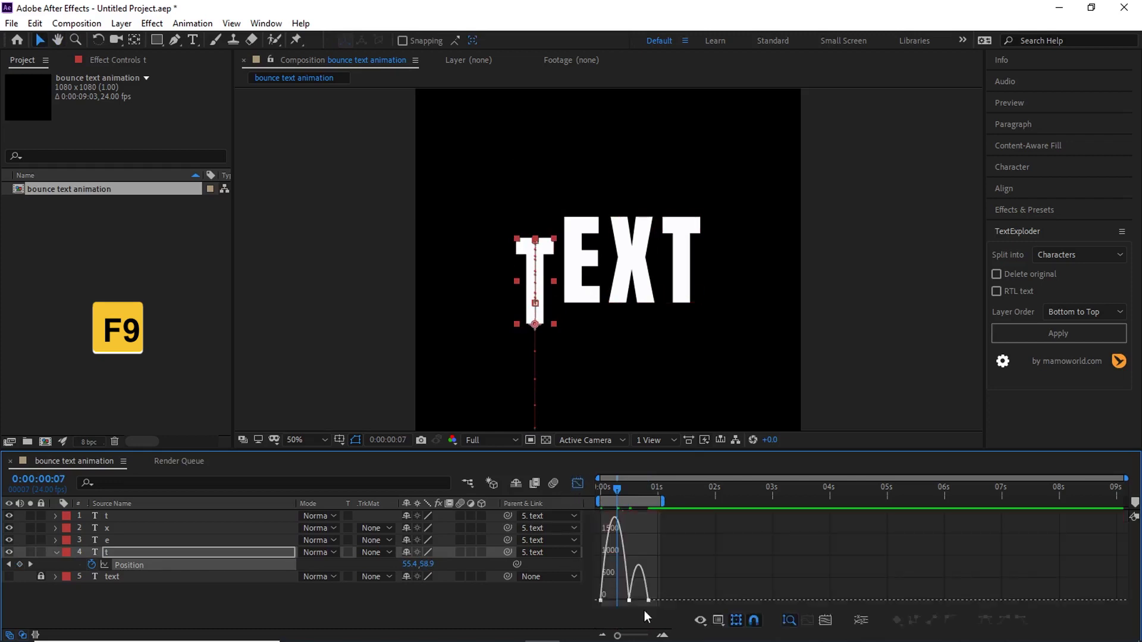
click(662, 635)
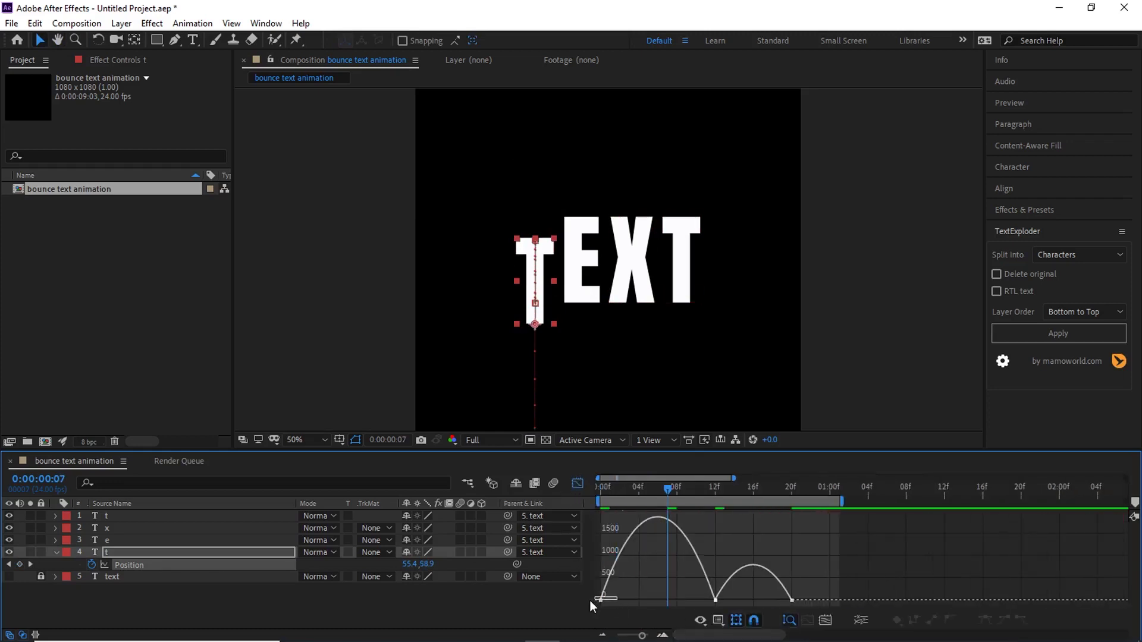
drag(619, 600, 612, 600)
drag(695, 600, 790, 600)
Step: Adjust the middle position keyframe's velocity to slightly above zero, move it to frame 13, and preview the bounce
right_click(715, 600)
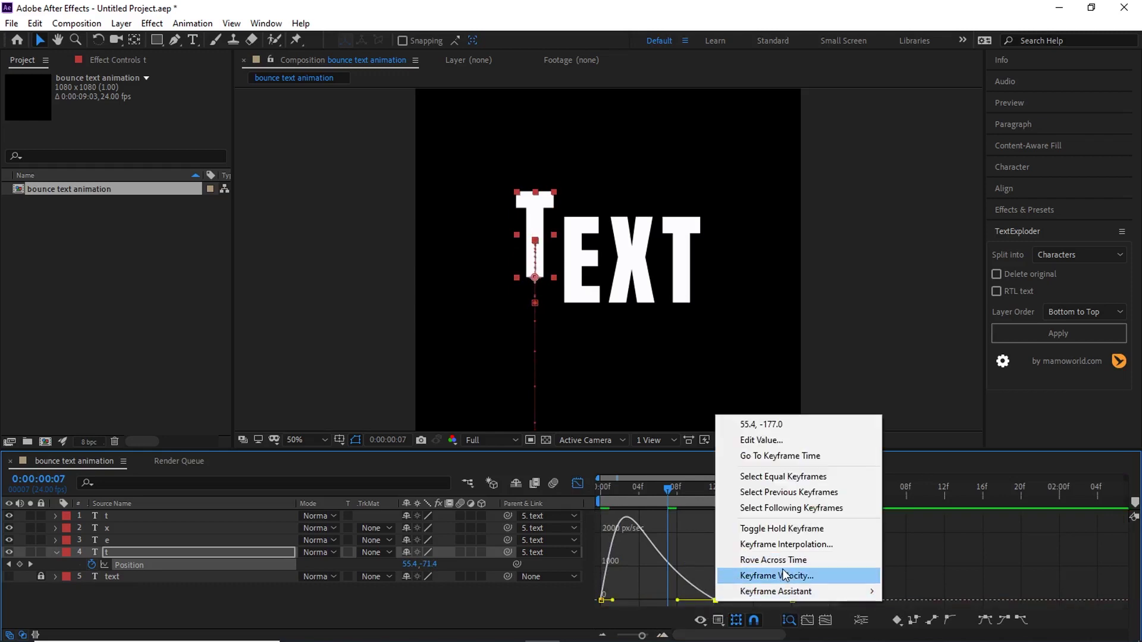
click(783, 575)
click(672, 343)
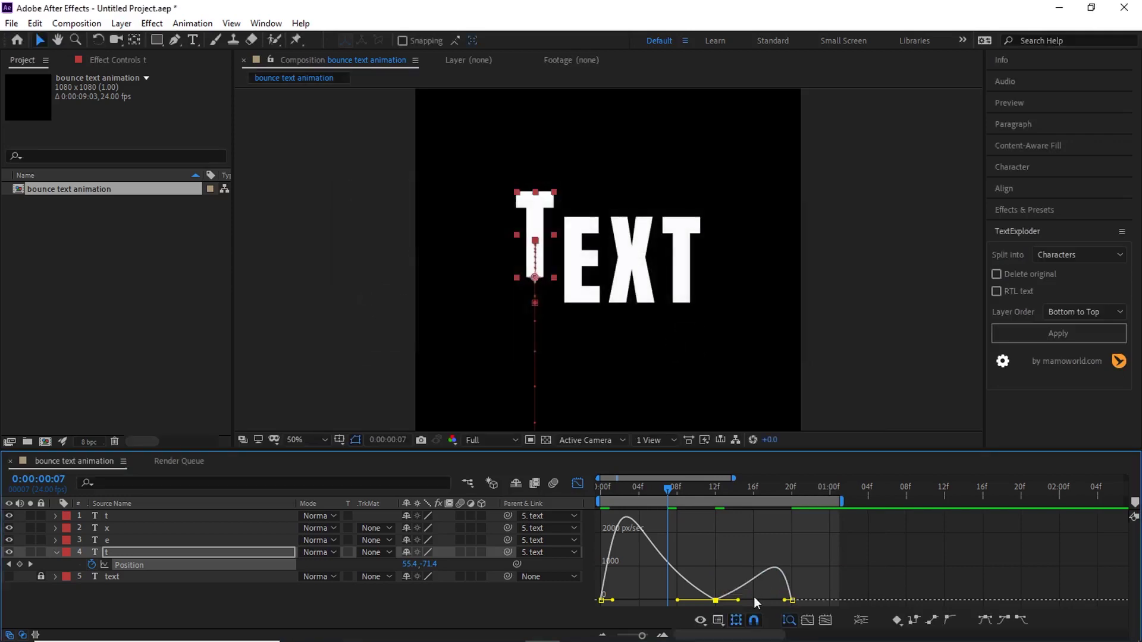
drag(717, 597, 718, 590)
key(space)
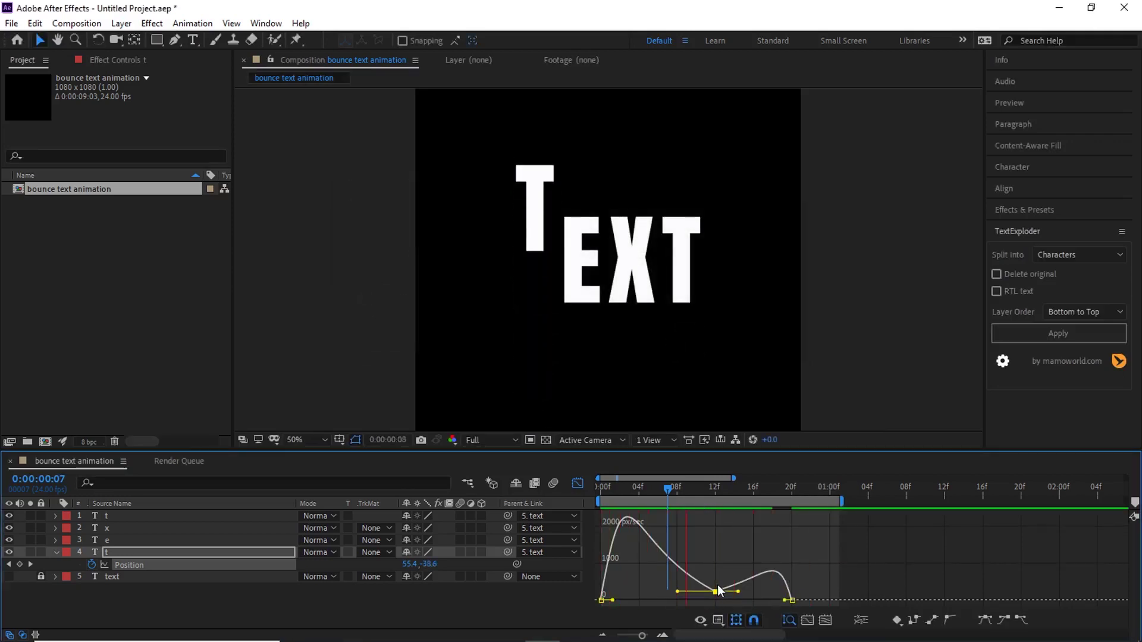
drag(718, 591, 728, 590)
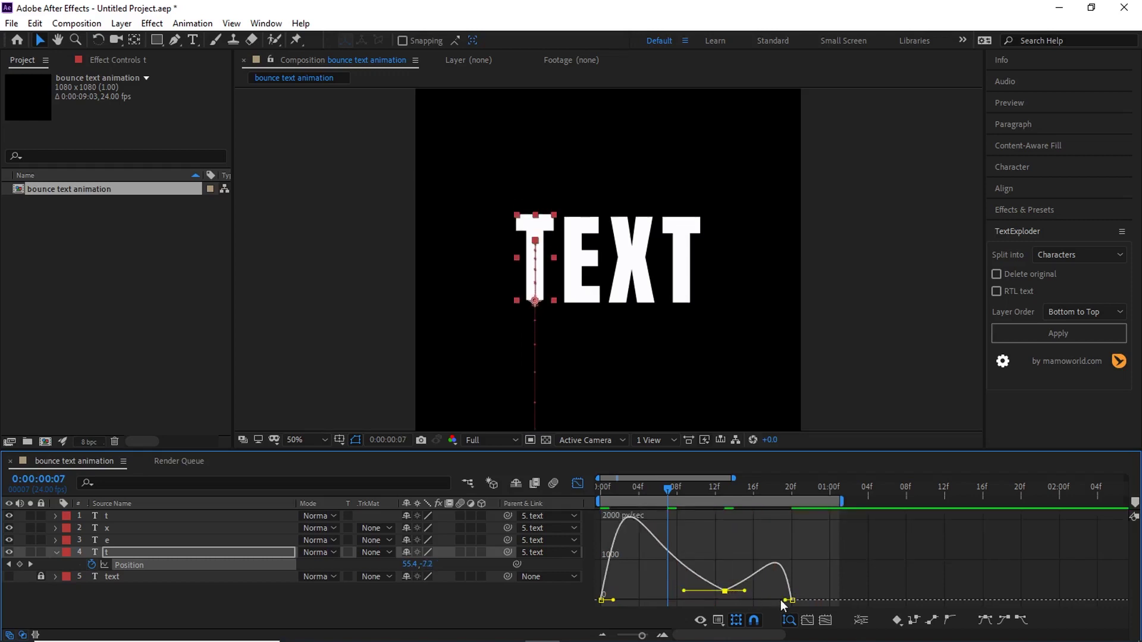
click(578, 483)
key(space)
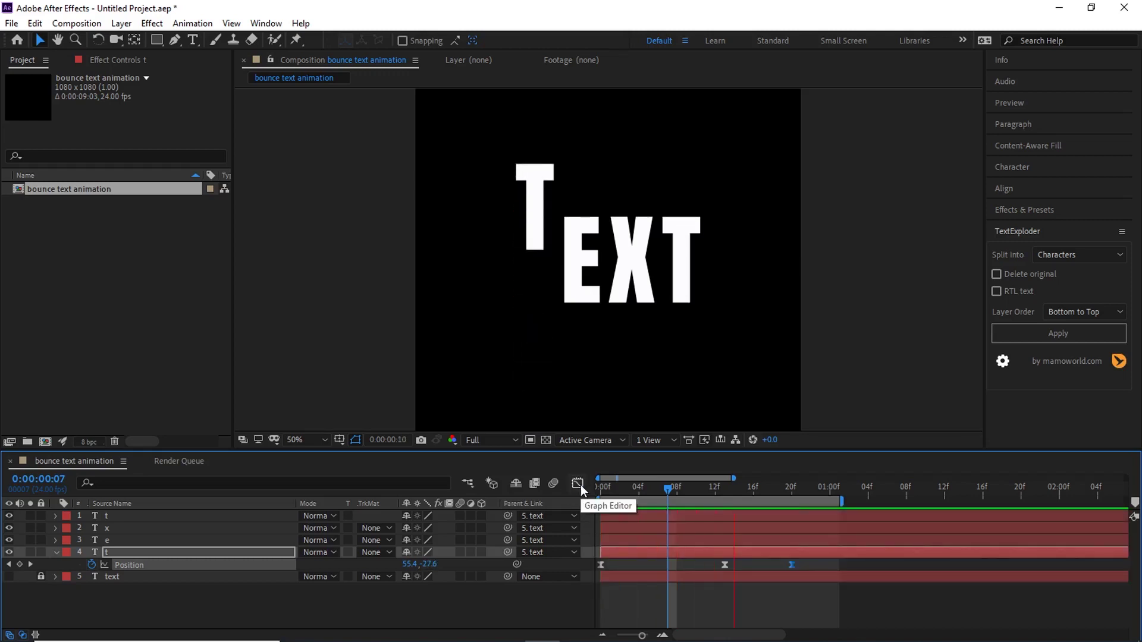
key(space)
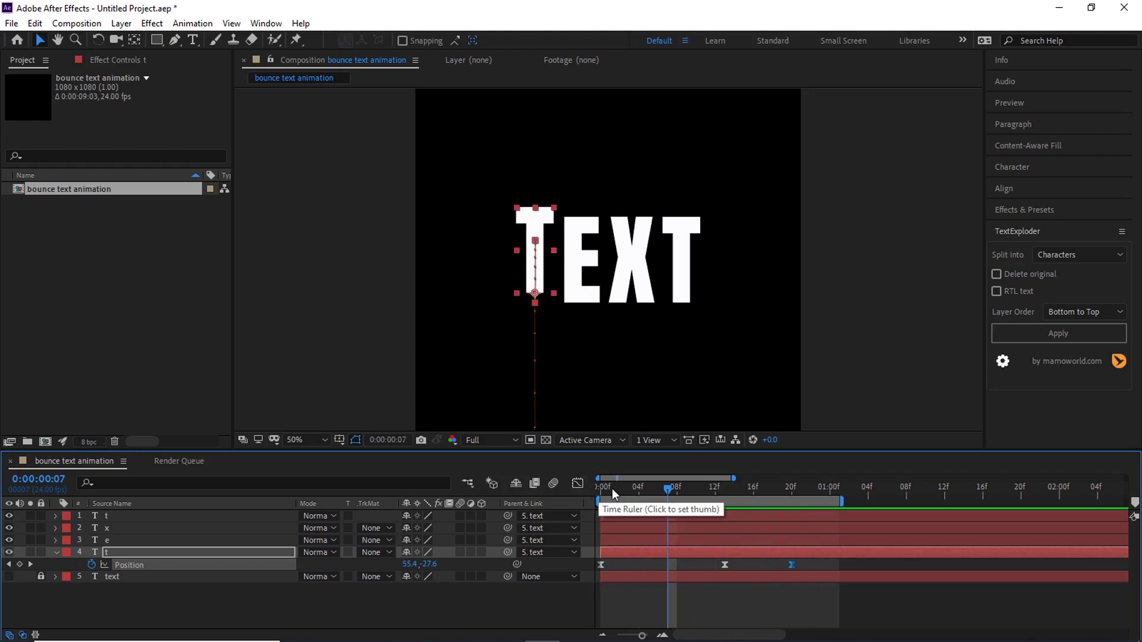
Step: Keyframe the first T's rotation from a large clockwise angle at frame 0 to 0° at frame 15
drag(612, 488, 578, 491)
key(r)
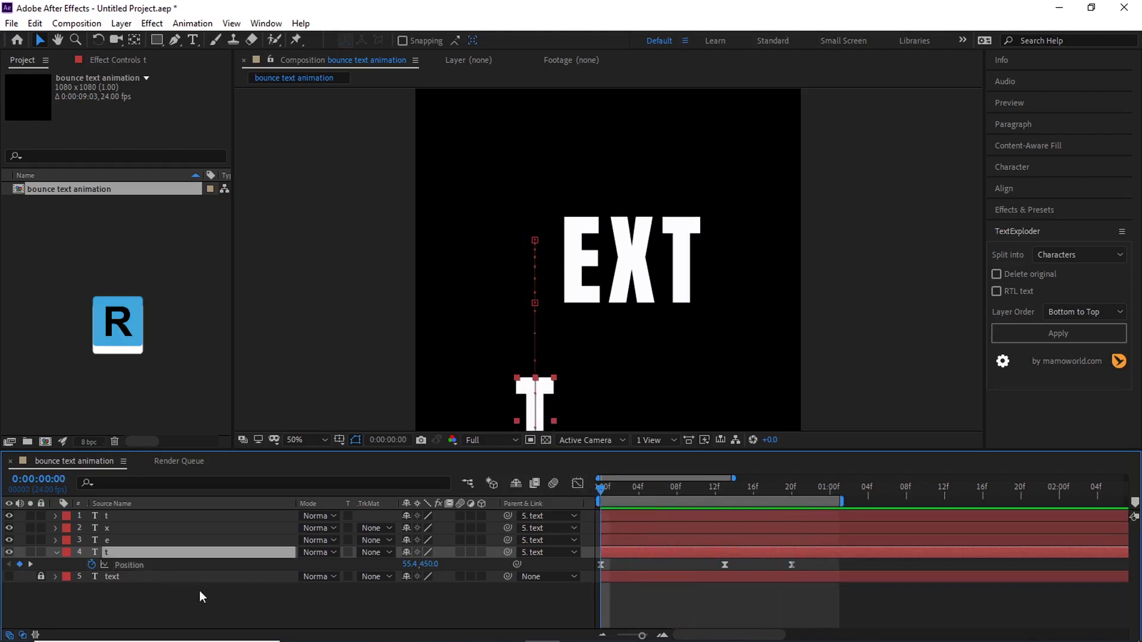
click(91, 565)
key(u)
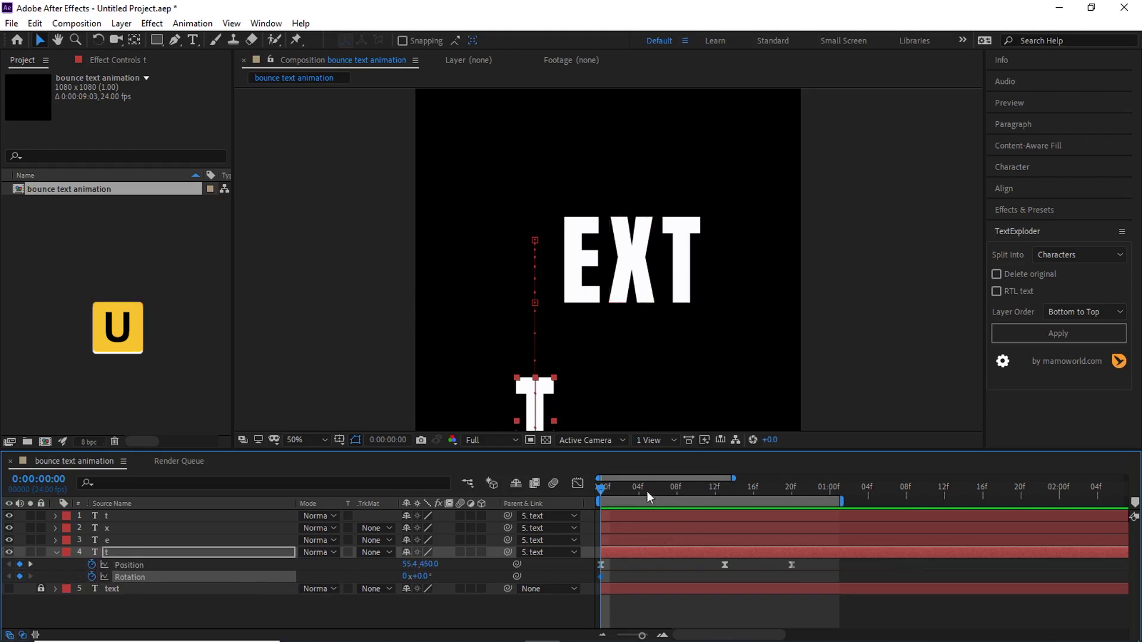
key(comma)
drag(420, 575, 629, 584)
drag(609, 490, 745, 501)
click(425, 576)
text(0)
key(Return)
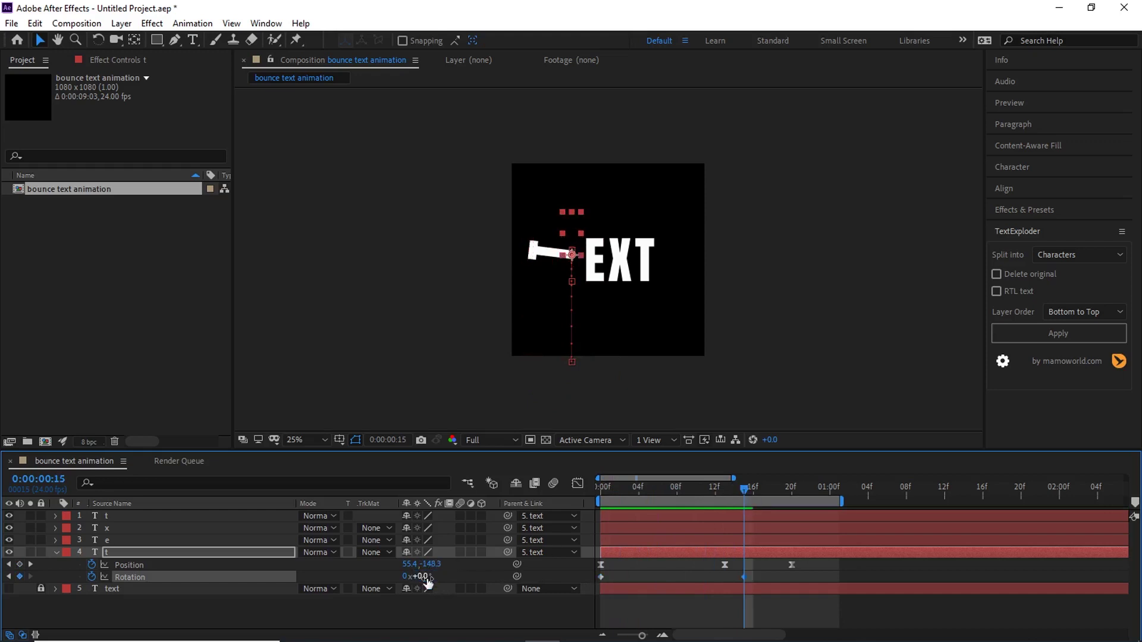
Step: Apply Easy Ease to the rotation keyframes, lengthen the ending ease in the speed graph, and preview the spin
drag(602, 484, 574, 590)
key(F9)
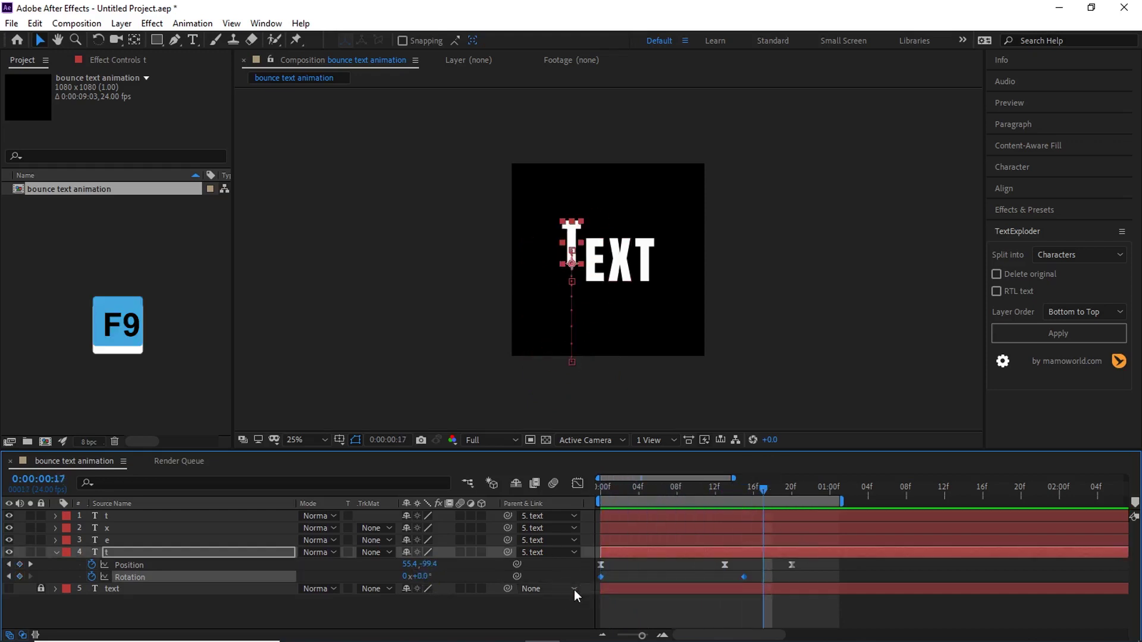
click(578, 484)
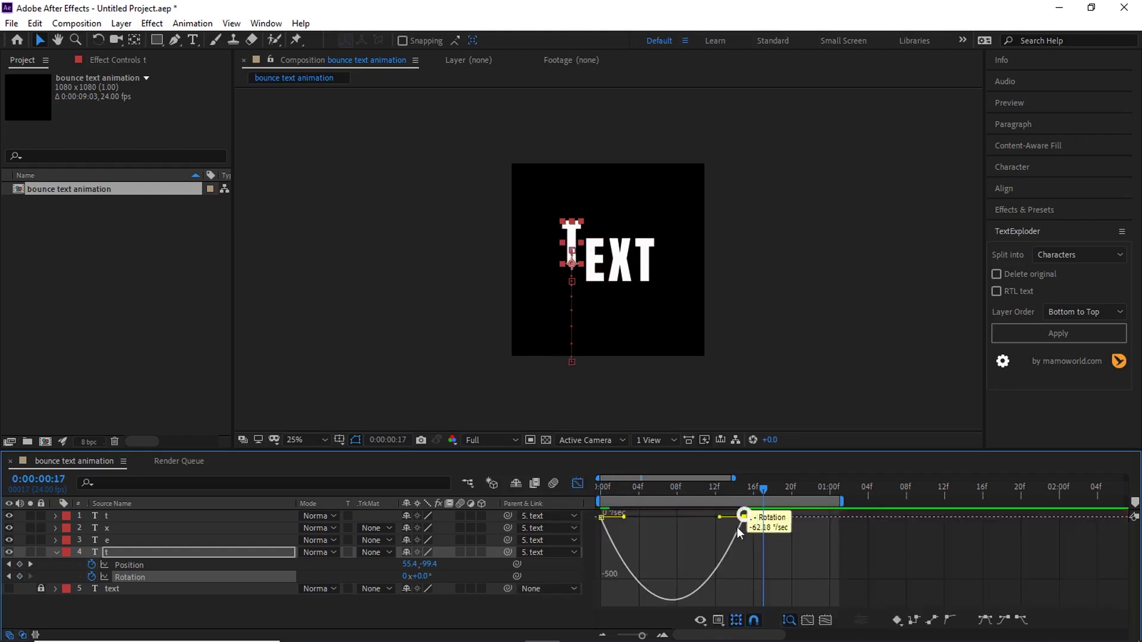
drag(716, 517, 627, 522)
key(space)
click(694, 515)
drag(711, 517, 698, 514)
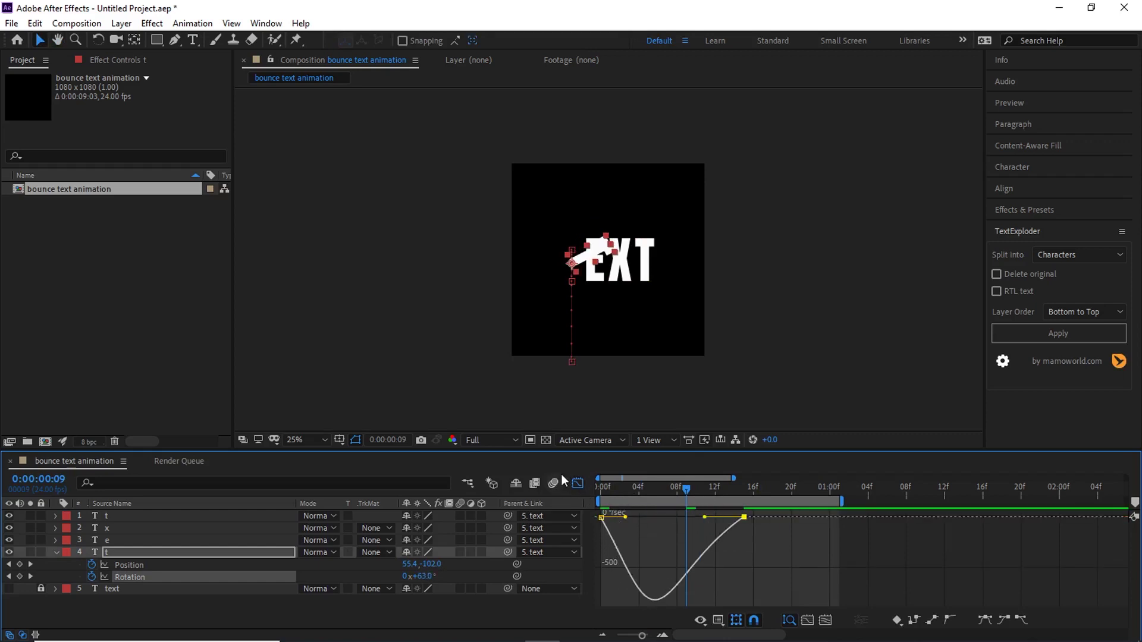
click(578, 482)
key(space)
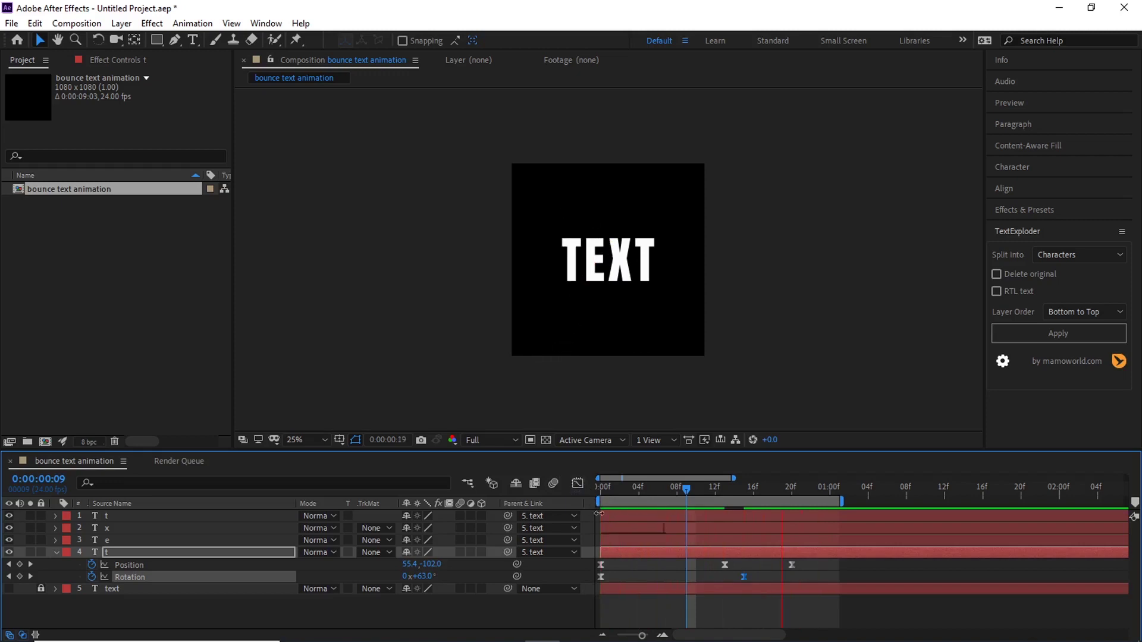
key(space)
Step: Move the last position keyframe to frame 19, set the frame 13 position to Y -240, and preview the animation
drag(791, 564, 781, 564)
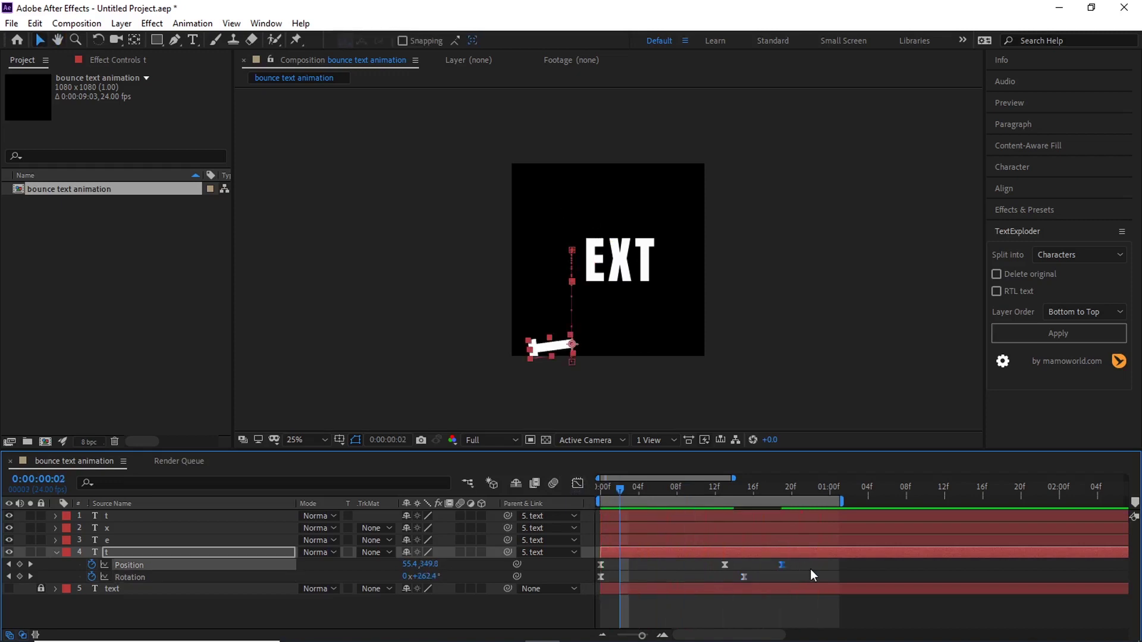
key(space)
click(720, 489)
drag(430, 571, 386, 569)
key(space)
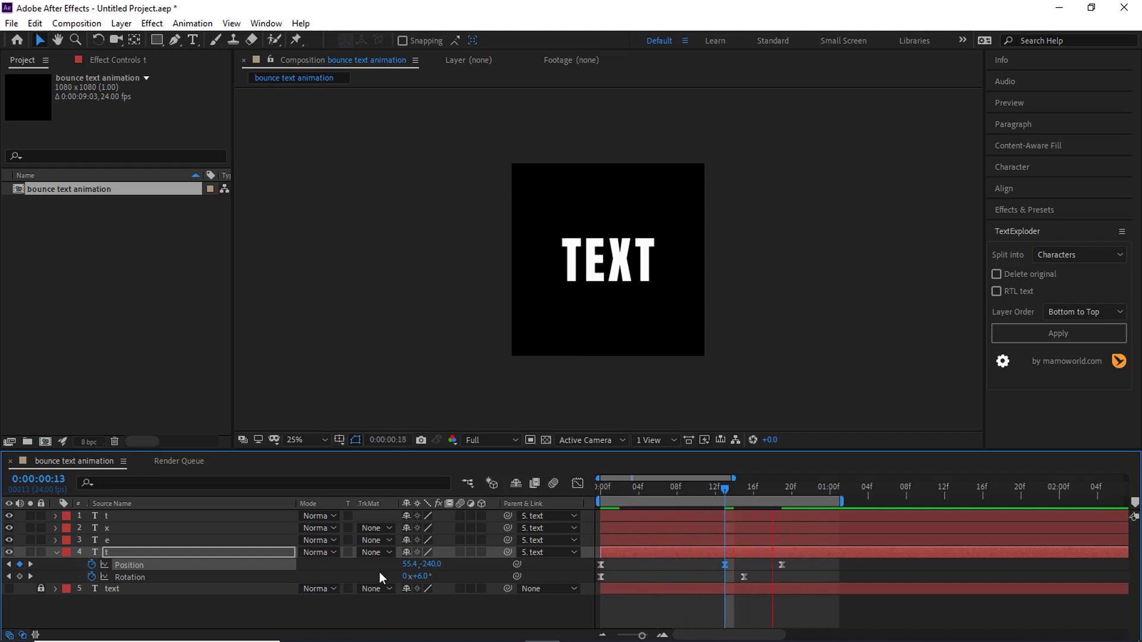
Step: Add a 100% scale keyframe to the first T at frame 0 and reveal all its keyframed properties
key(space)
scroll(780, 369, up, 2)
drag(701, 272, 704, 315)
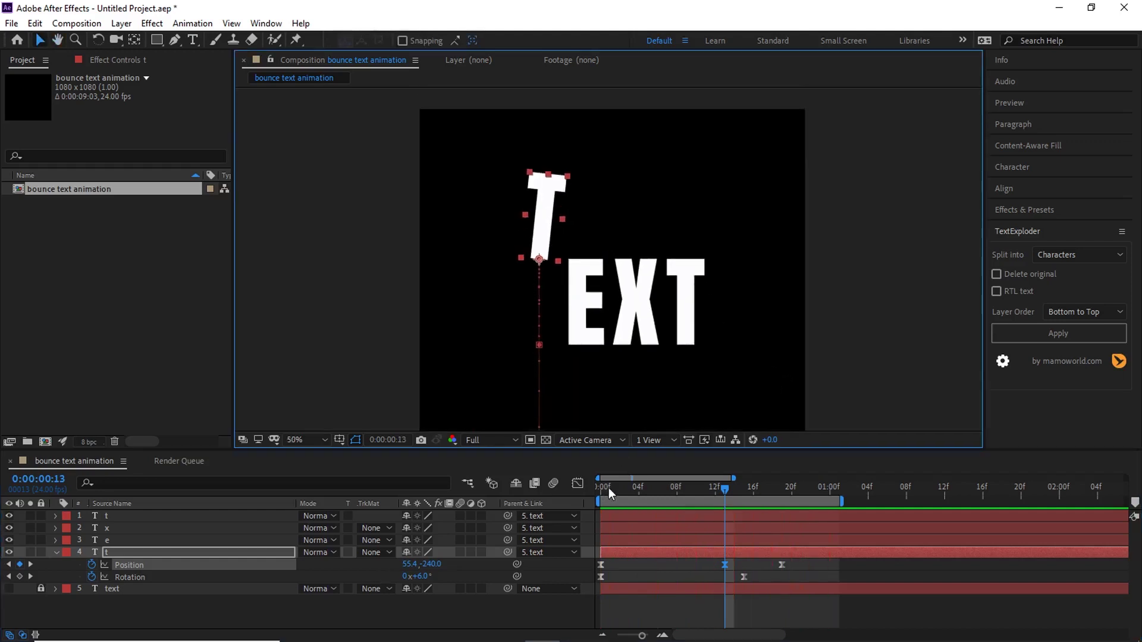
drag(609, 487, 568, 490)
click(612, 552)
key(s)
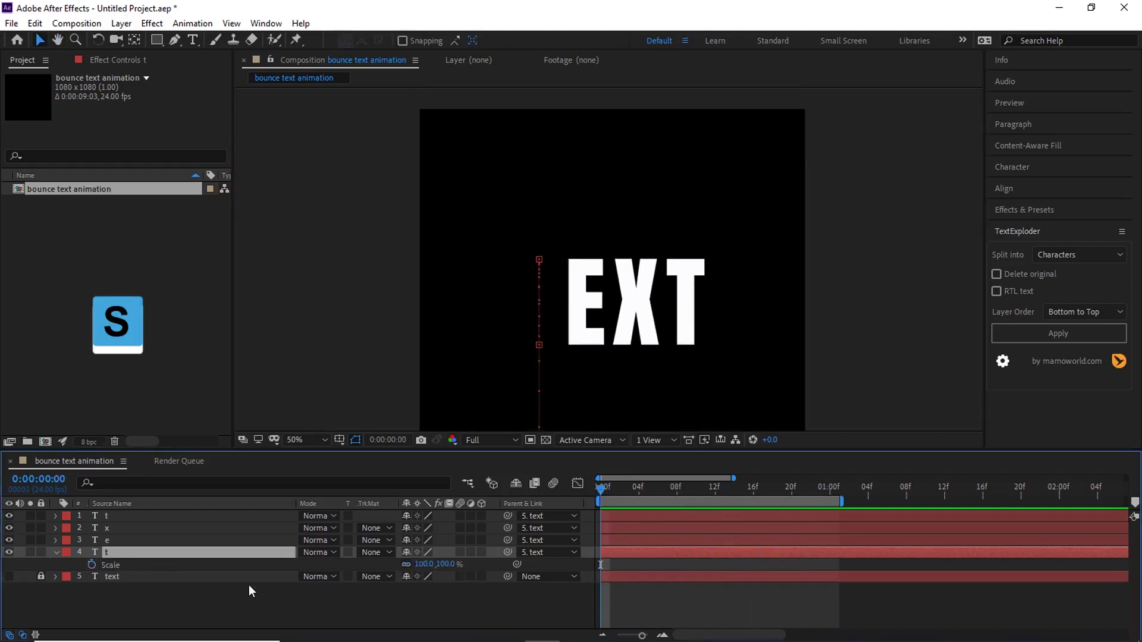
click(92, 565)
key(u)
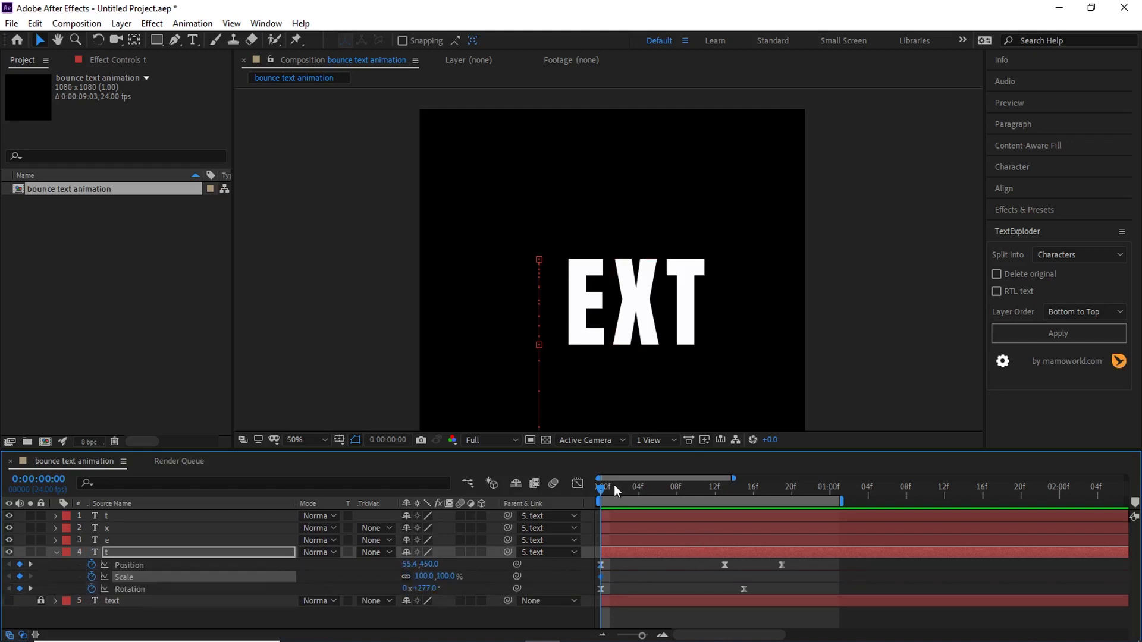
Step: Add a 100% scale keyframe at frame 13 and set the T's vertical scale at frame 0 to 72%
drag(613, 484, 721, 502)
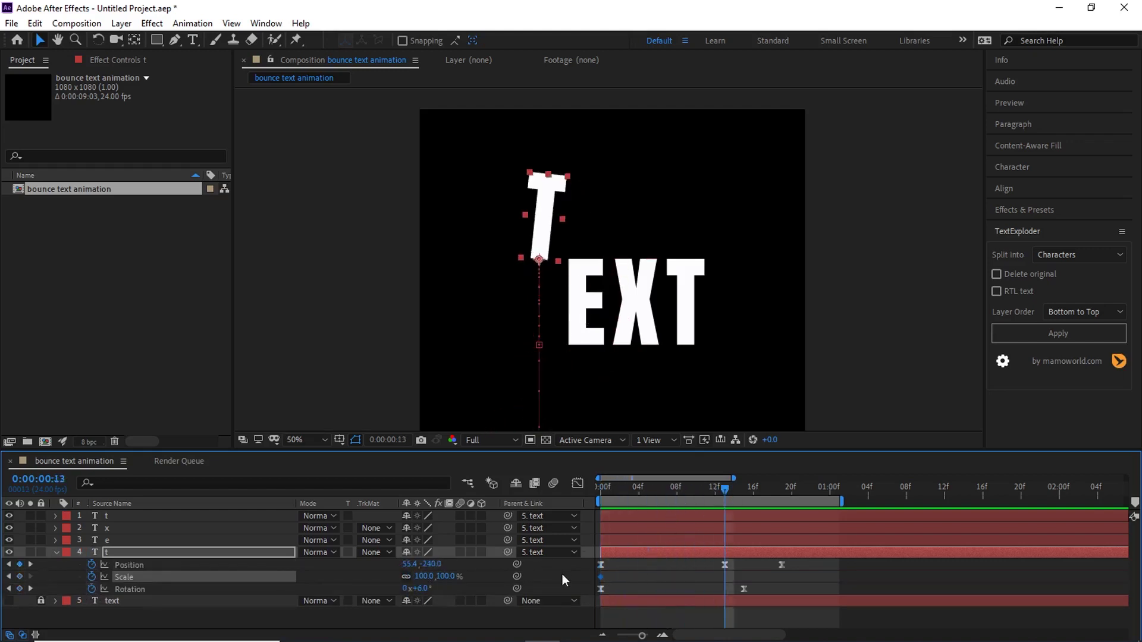
key(Home)
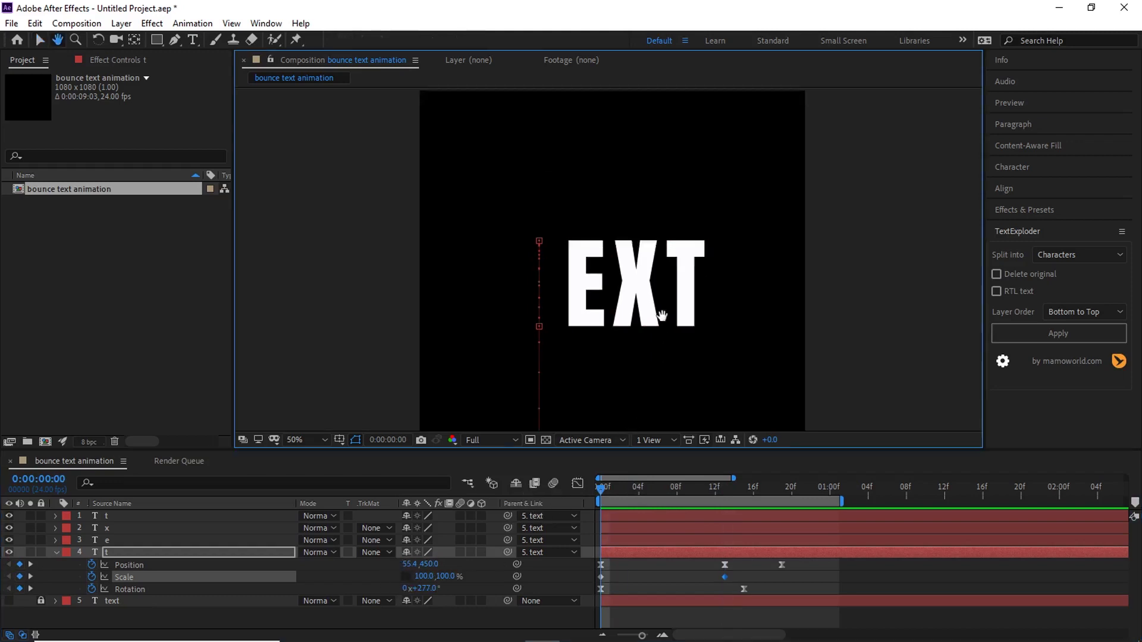
drag(657, 314, 646, 292)
drag(452, 580, 438, 577)
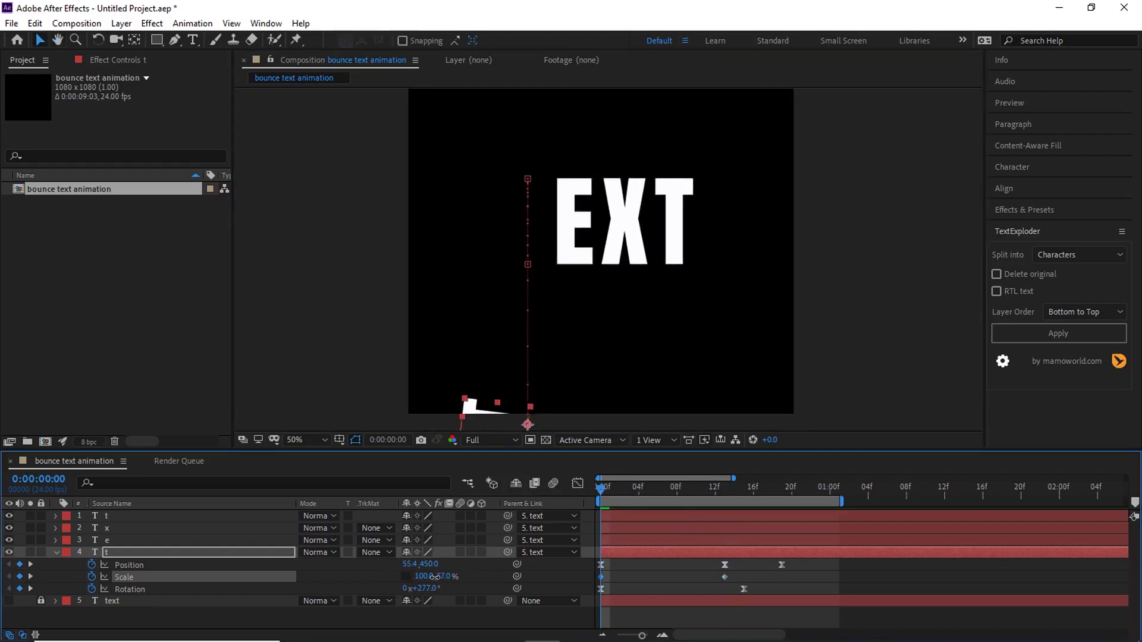
Step: Stretch the T's vertical scale to 137% at frame 17 and move that keyframe to frame 18
drag(602, 488, 768, 482)
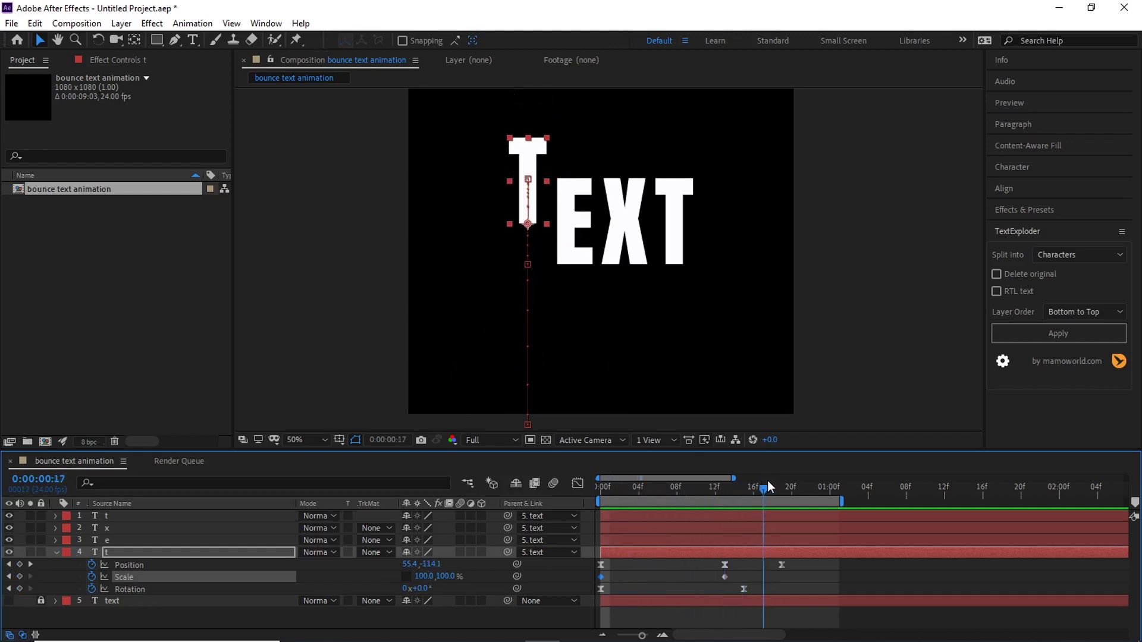
drag(431, 580, 464, 577)
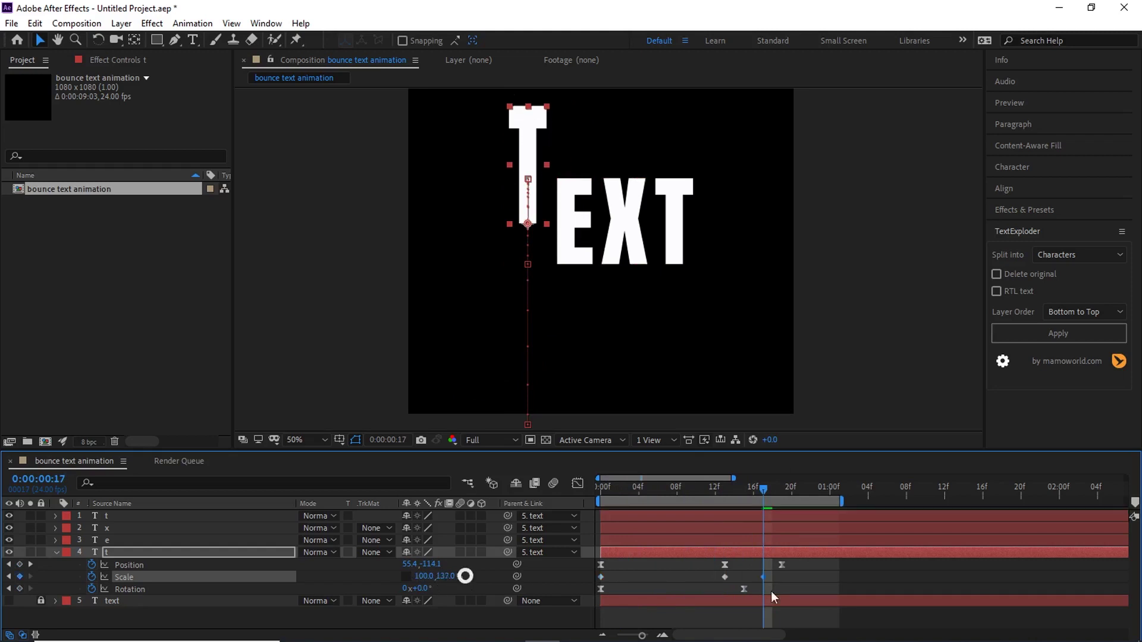
drag(764, 577, 771, 576)
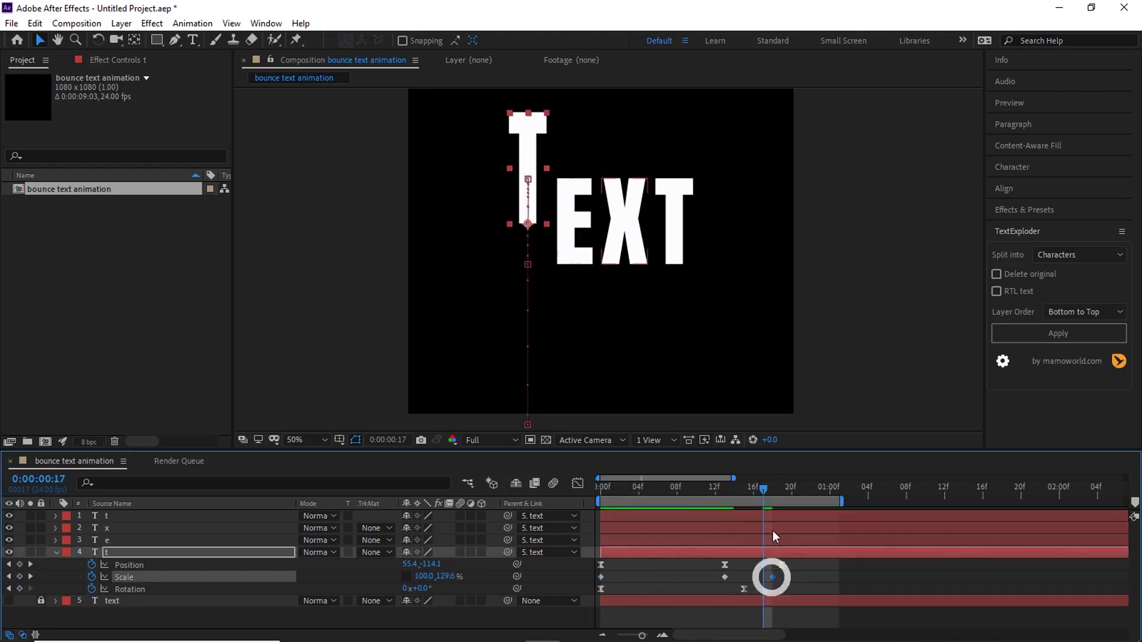
Step: Squash the T to 91% vertical scale and widen it at frame 21, and restore both scale values to 100% at frame 1:00
drag(761, 491, 799, 501)
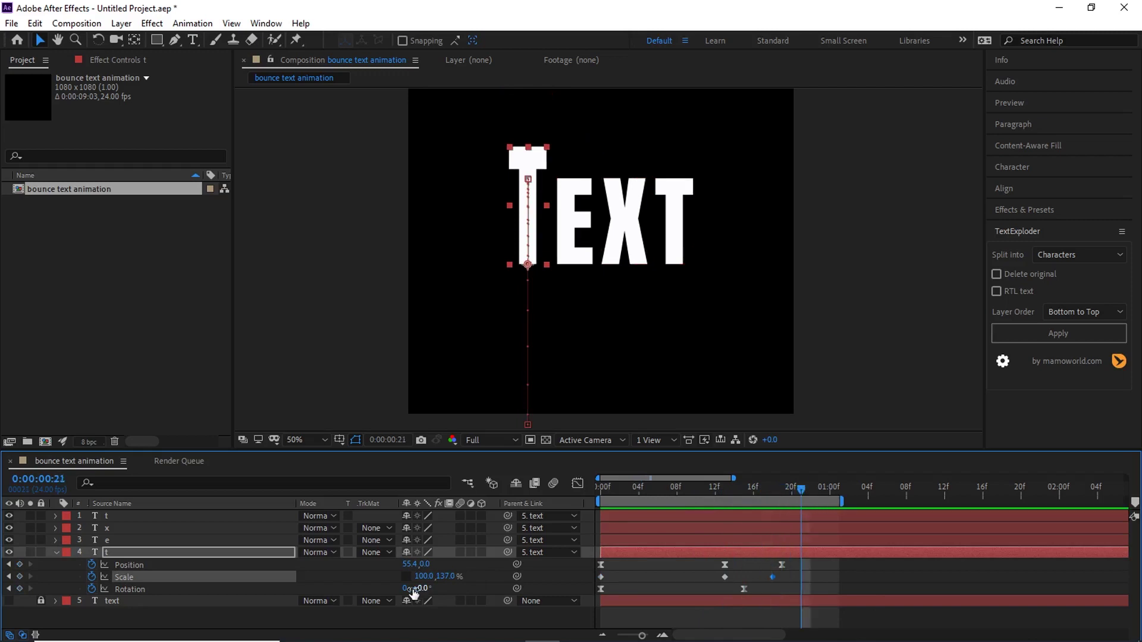
mouse_move(452, 580)
mouse_down()
mouse_move(422, 582)
mouse_move(456, 576)
mouse_up()
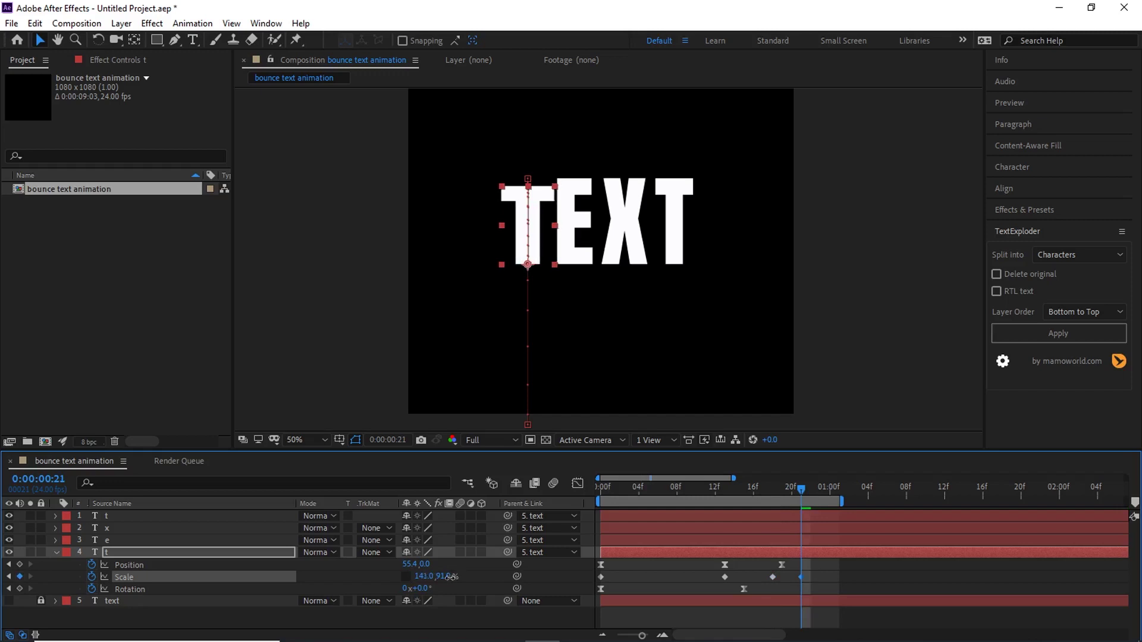
click(826, 494)
click(423, 576)
text(100)
key(Return)
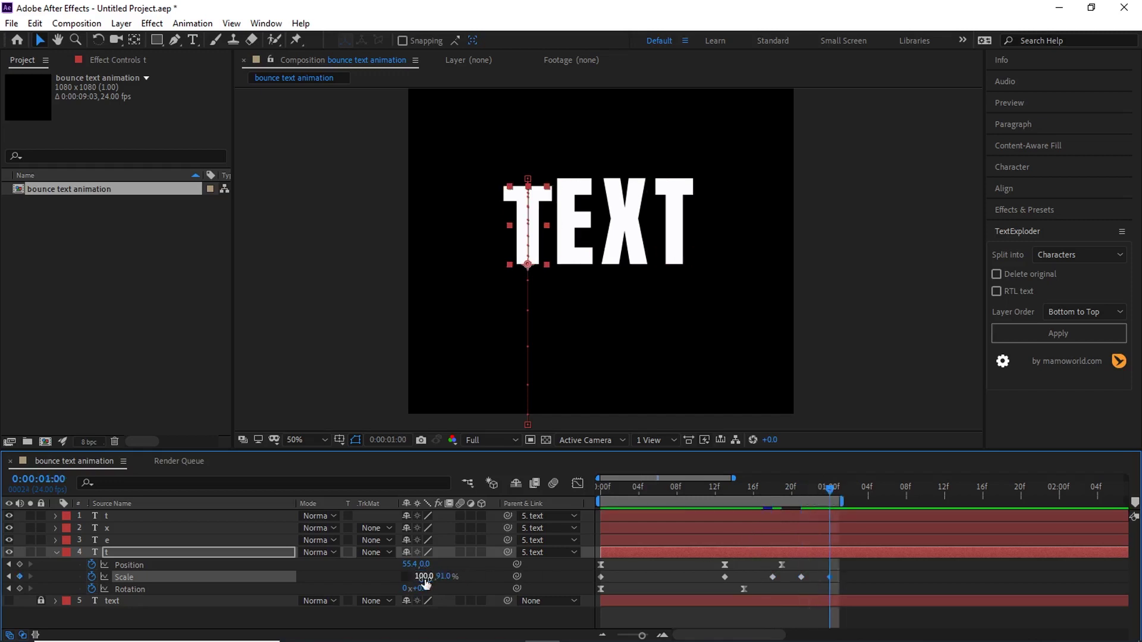
text(100)
key(Return)
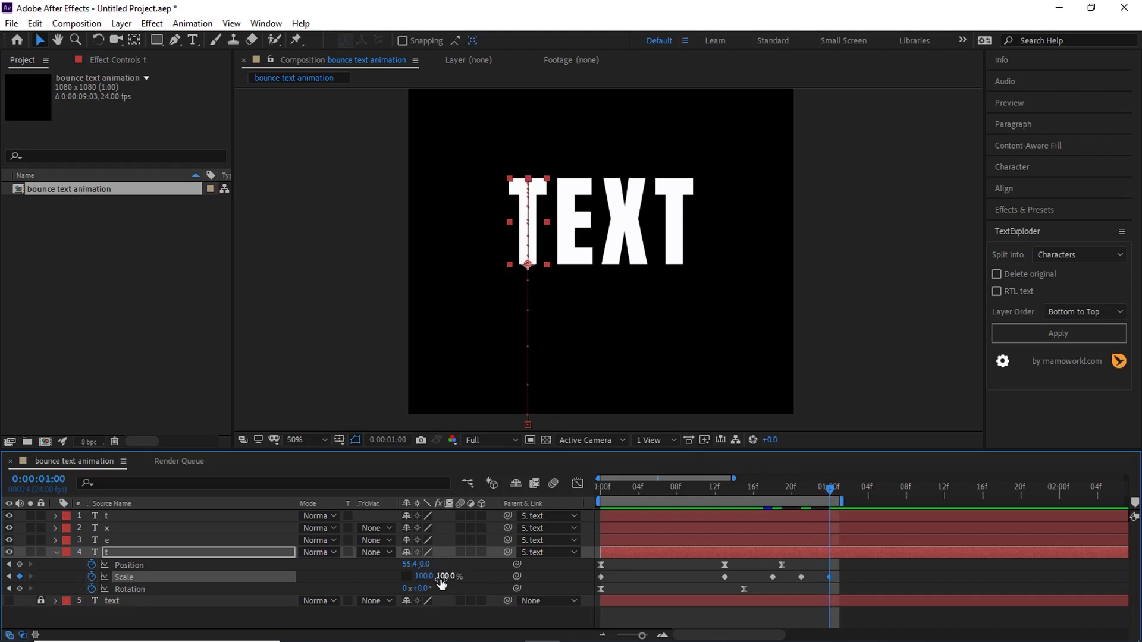
Step: Apply Easy Ease to the scale keyframes at frames 0, 13, 18 and 21 and check their speed curves
drag(819, 580, 585, 576)
key(F9)
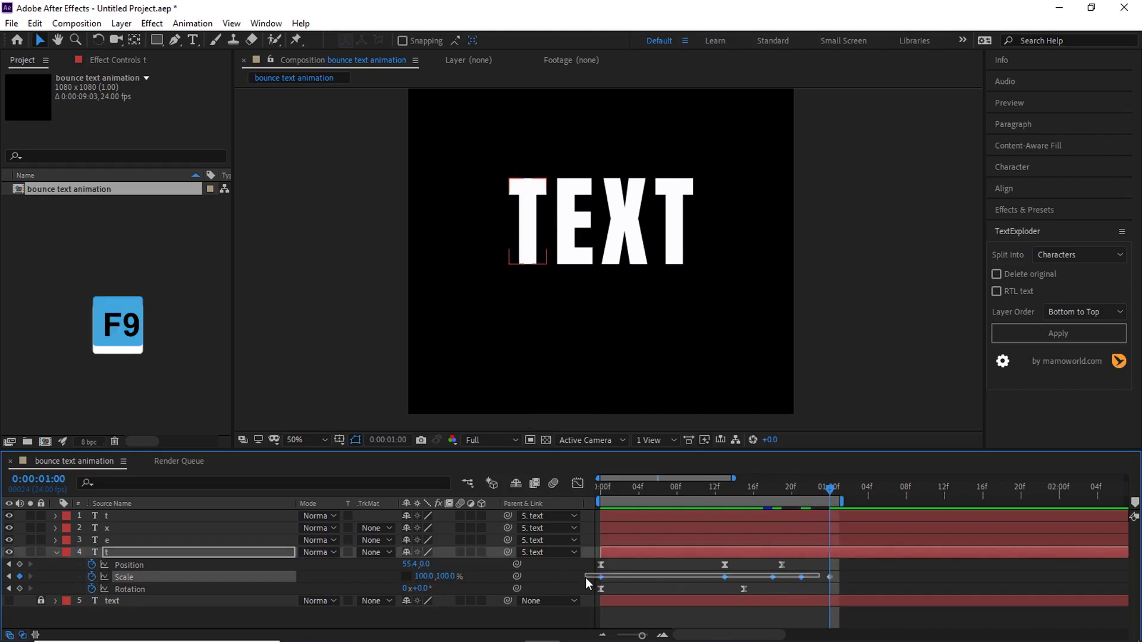
click(577, 484)
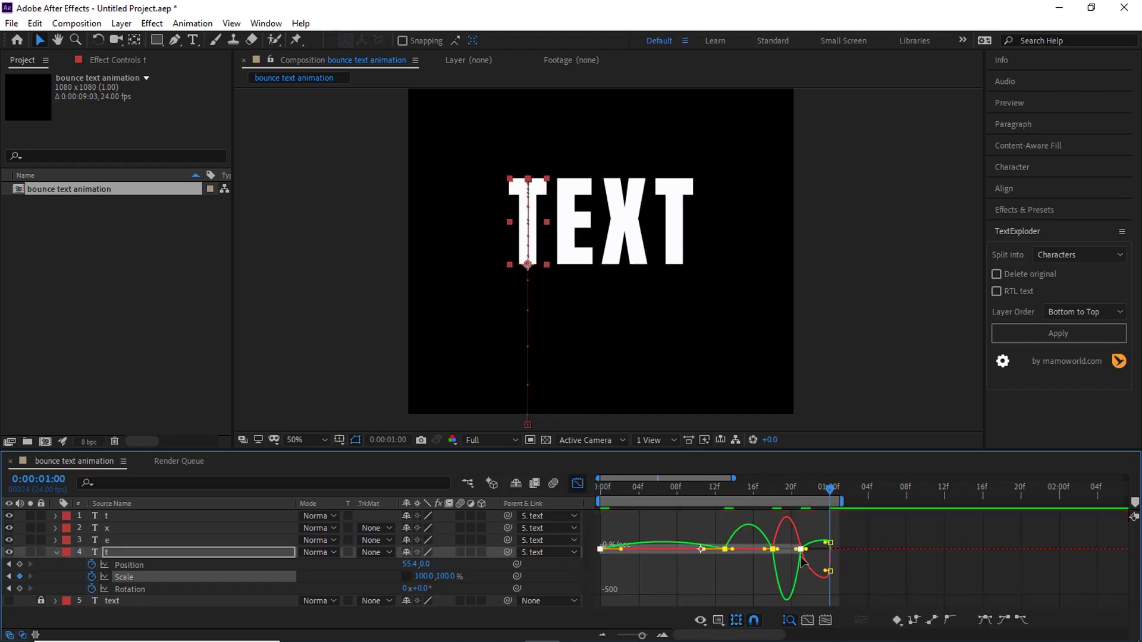
drag(780, 552, 764, 562)
click(577, 483)
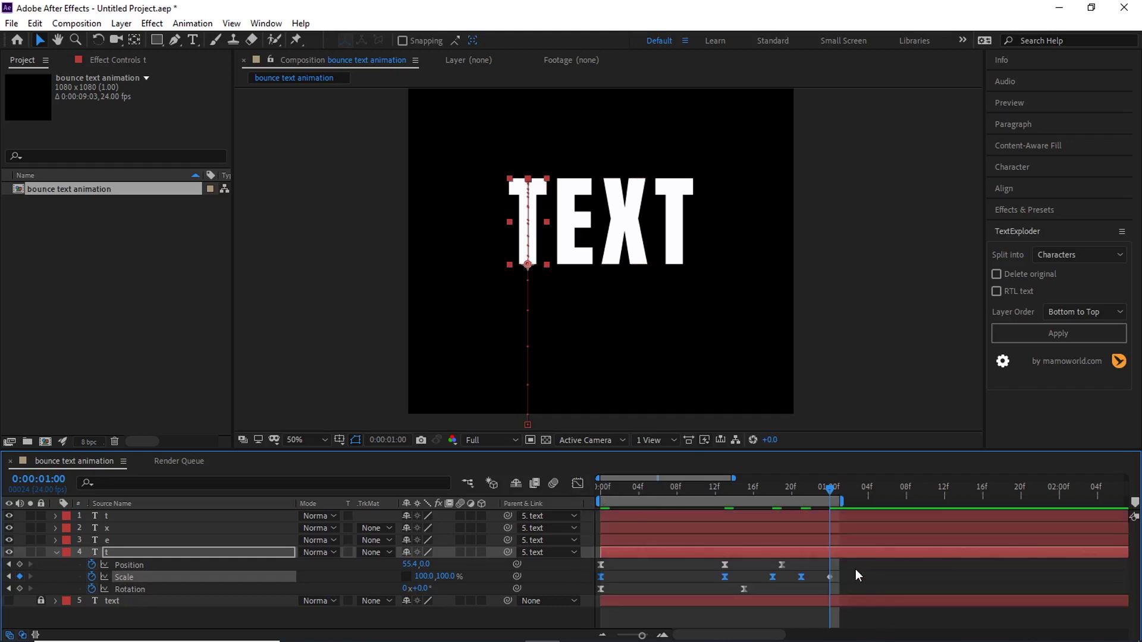
Step: Extend the work area past the last scale keyframe and preview the squash and stretch
drag(841, 501, 897, 502)
key(space)
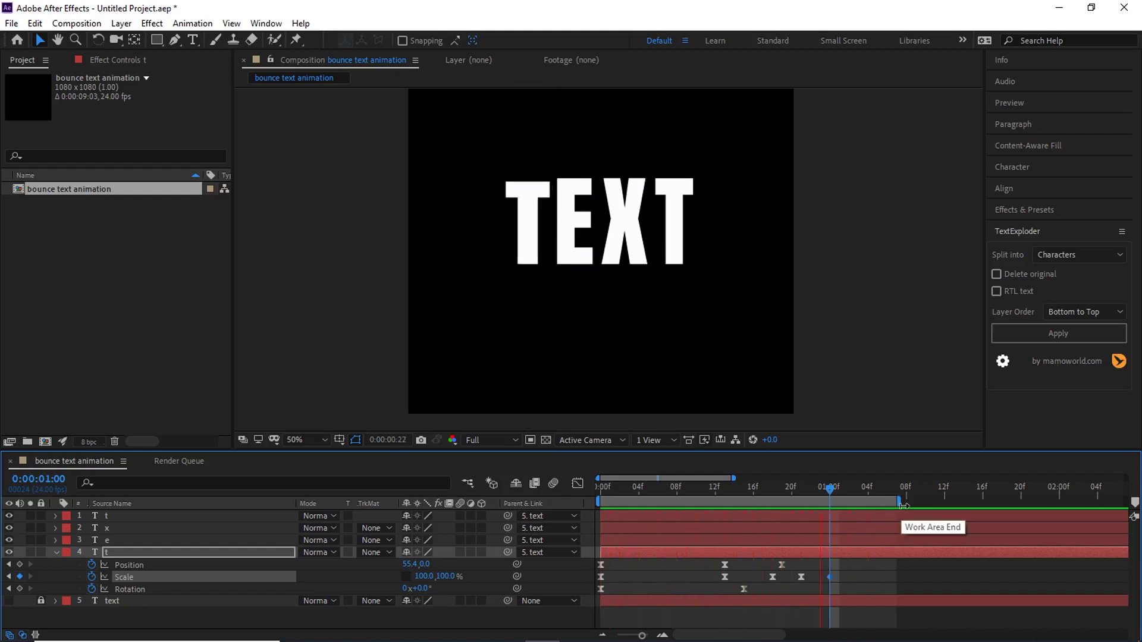
key(space)
Step: Copy the whole bounce expression from the Bounce Expression file in Notepad and return to After Effects
click(751, 628)
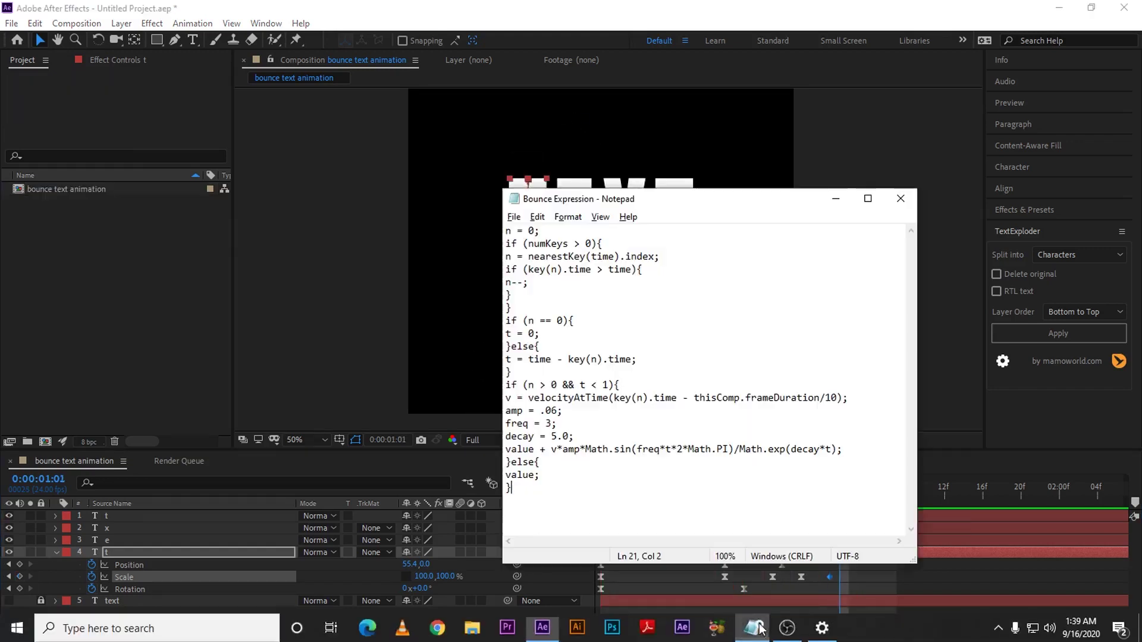
drag(532, 493, 464, 211)
key(ctrl+c)
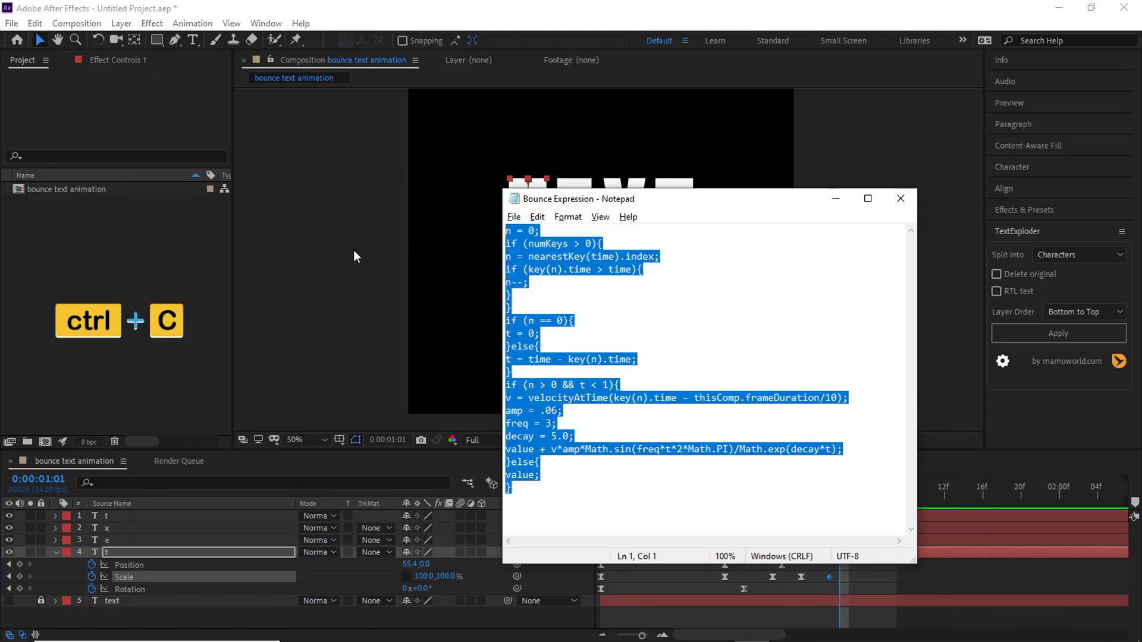
click(354, 256)
click(797, 553)
Step: Add the copied bounce expression to the first T's Scale property, extend the work area to about 1:09, and preview
click(119, 577)
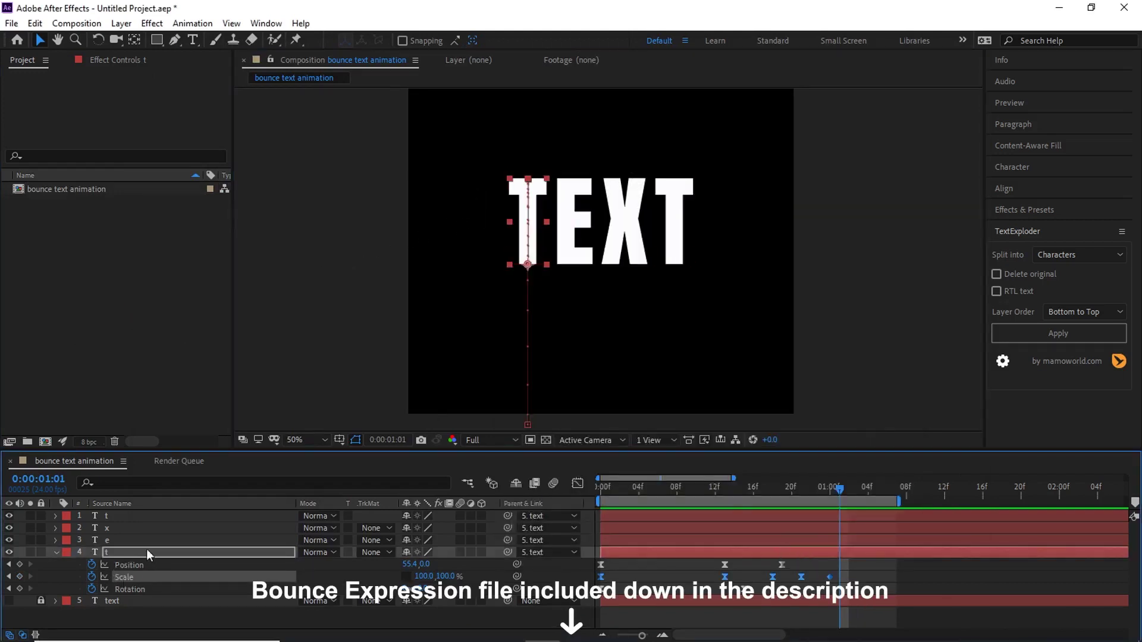
click(192, 23)
click(224, 258)
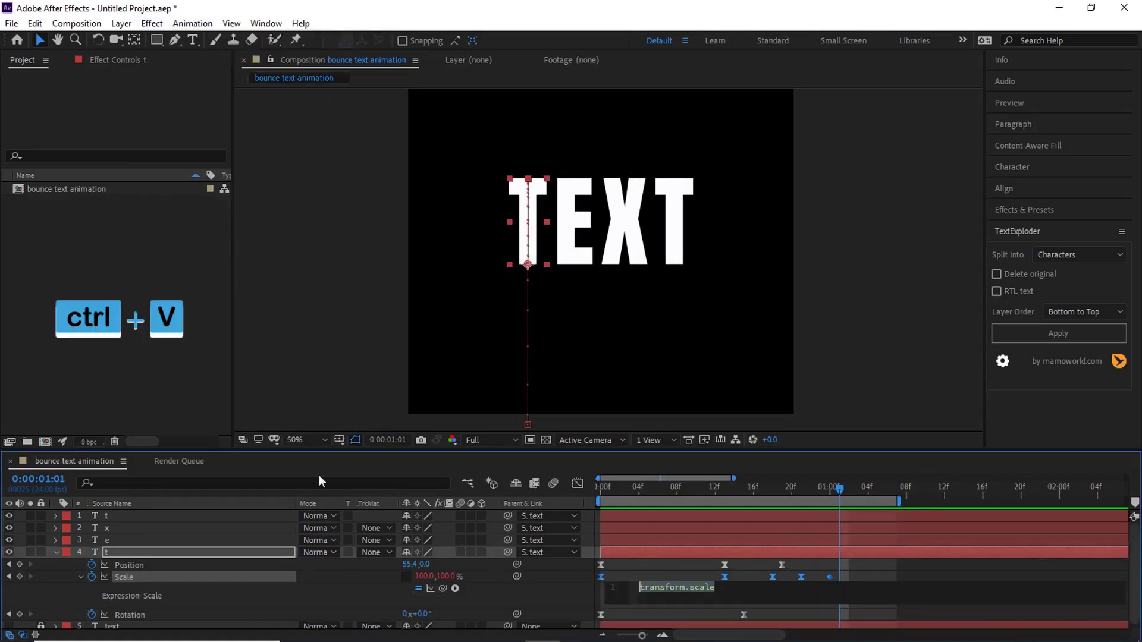
key(ctrl+v)
click(675, 566)
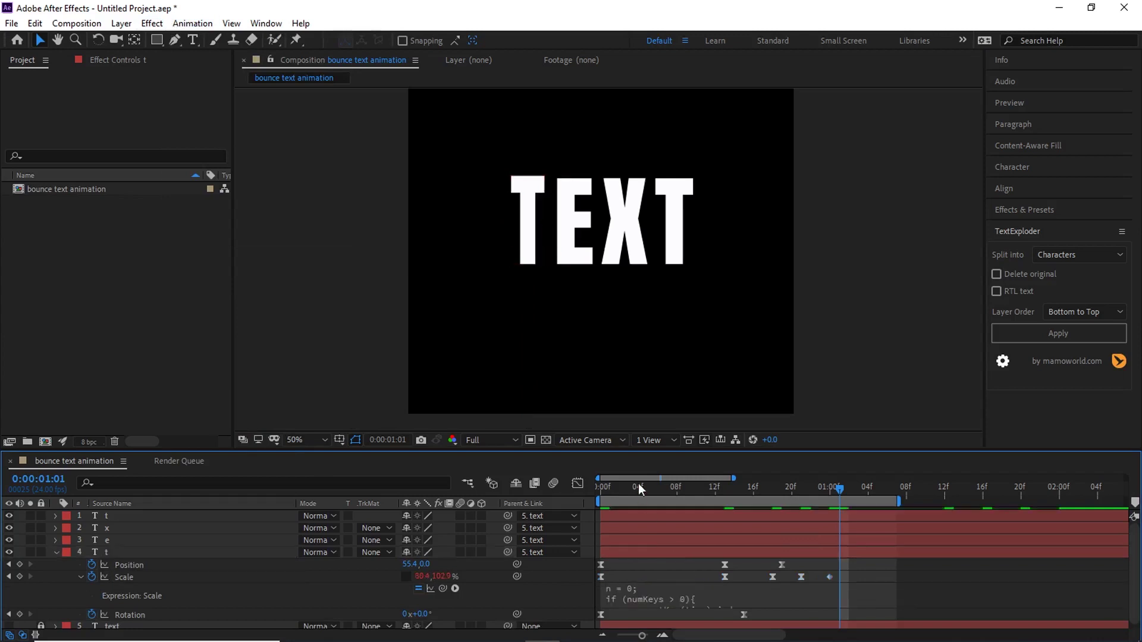
drag(657, 487, 913, 508)
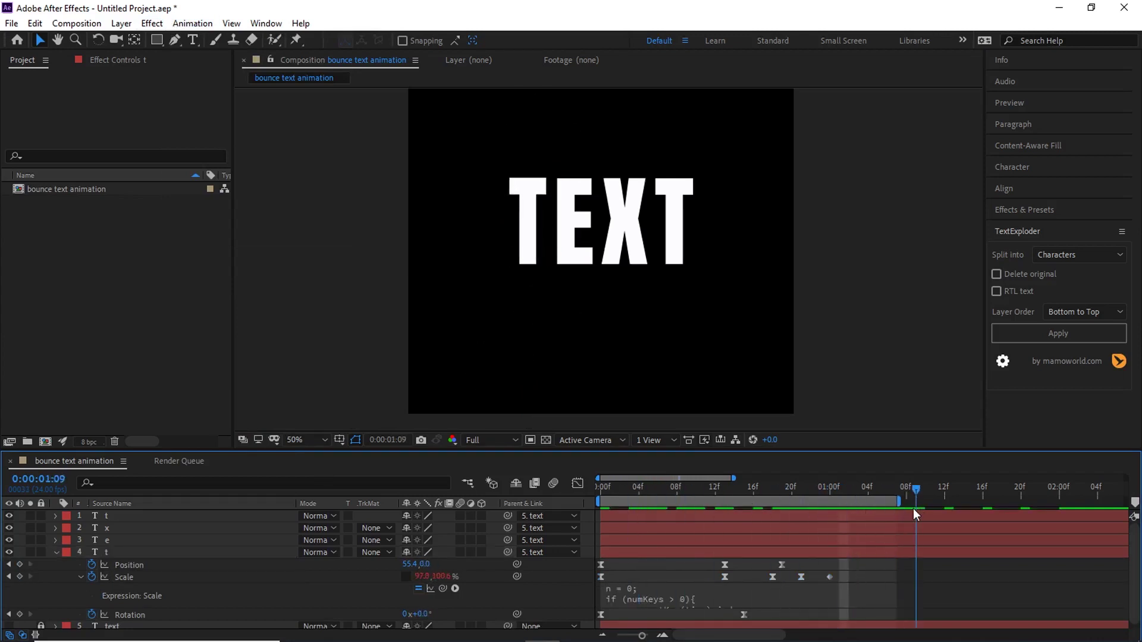
key(space)
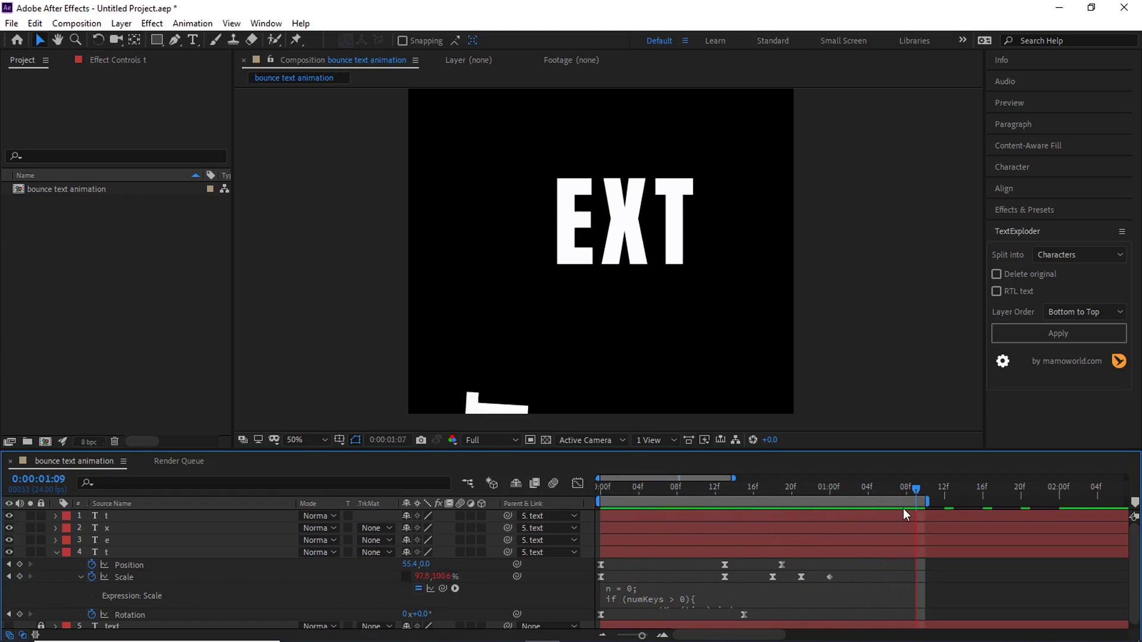
Step: Shift all the T's keyframes after frame 0 two frames later, starting at frame 15, and preview the timing
drag(618, 488, 753, 487)
drag(856, 560, 742, 578)
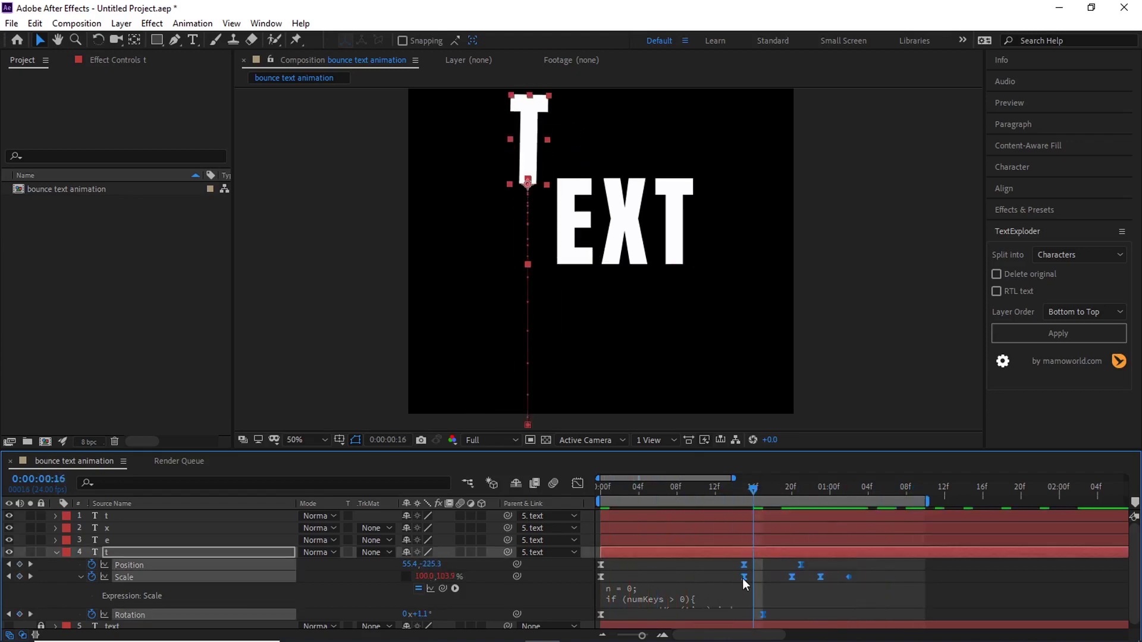
click(715, 585)
key(space)
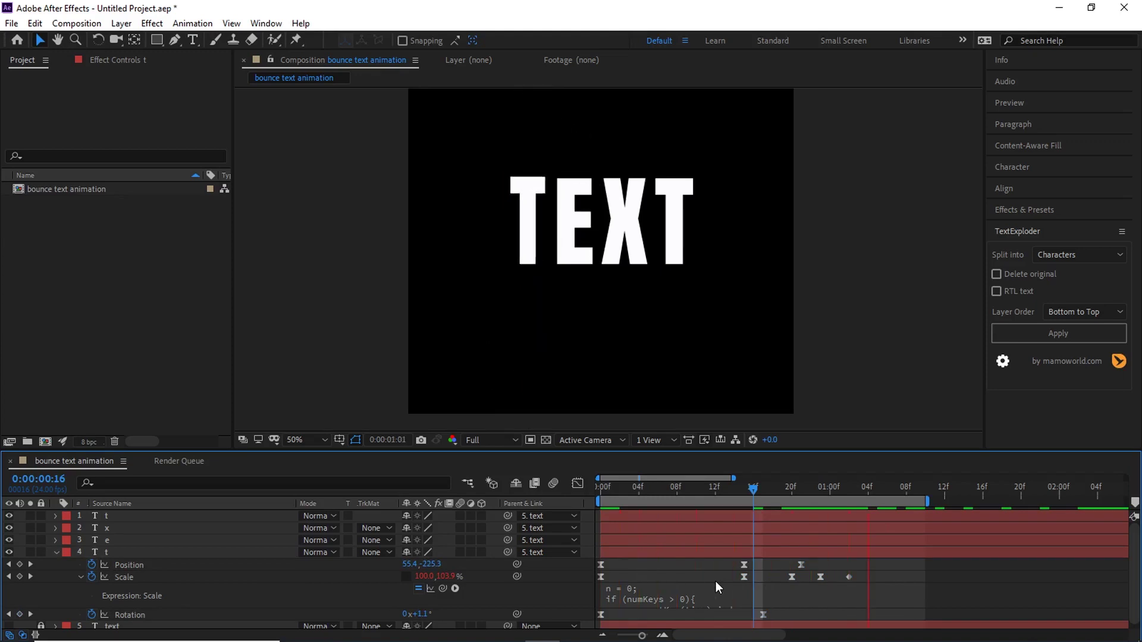
key(space)
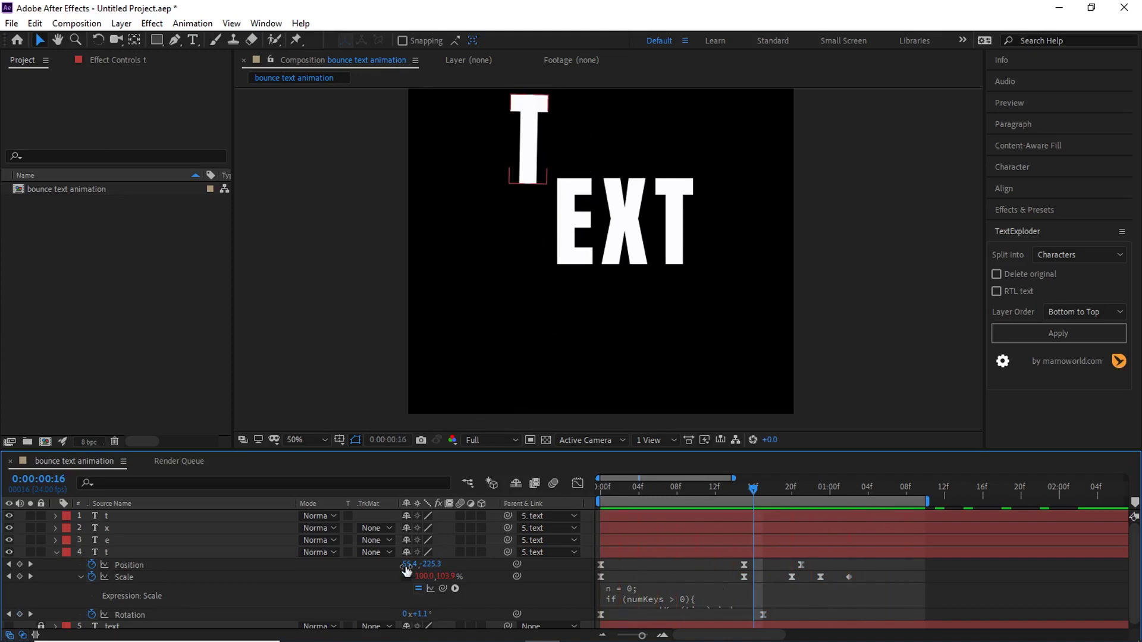
Step: Copy all the first T's position, scale and rotation keyframes and paste them onto the other three letters at frame 0
click(82, 577)
drag(880, 560, 566, 588)
key(ctrl+c)
click(599, 487)
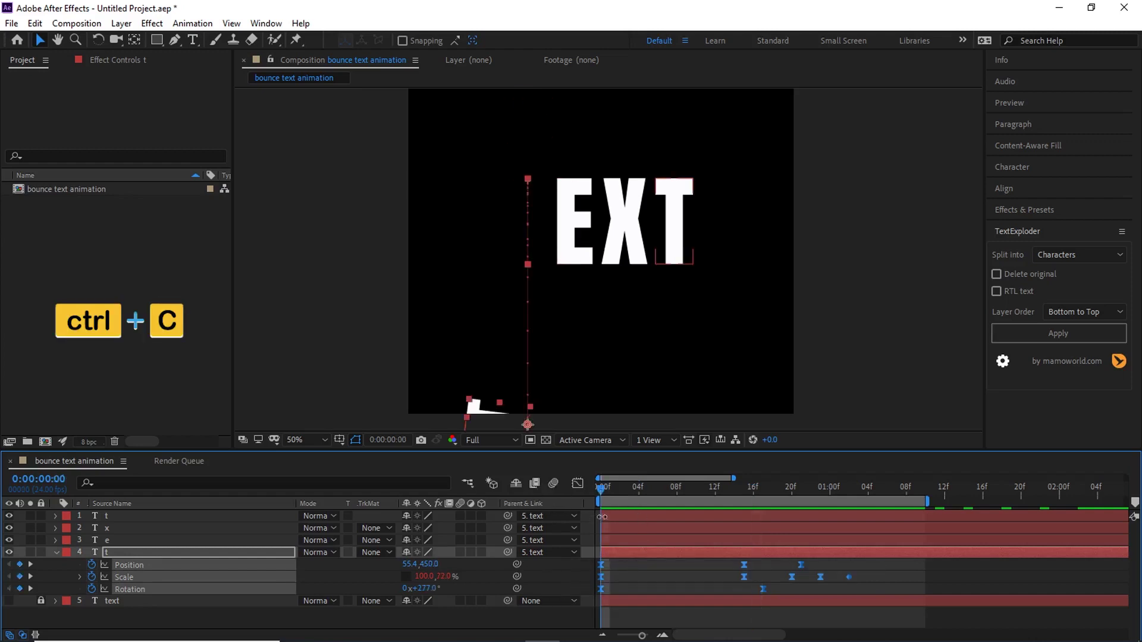
click(620, 517)
shift+click(619, 542)
key(ctrl+v)
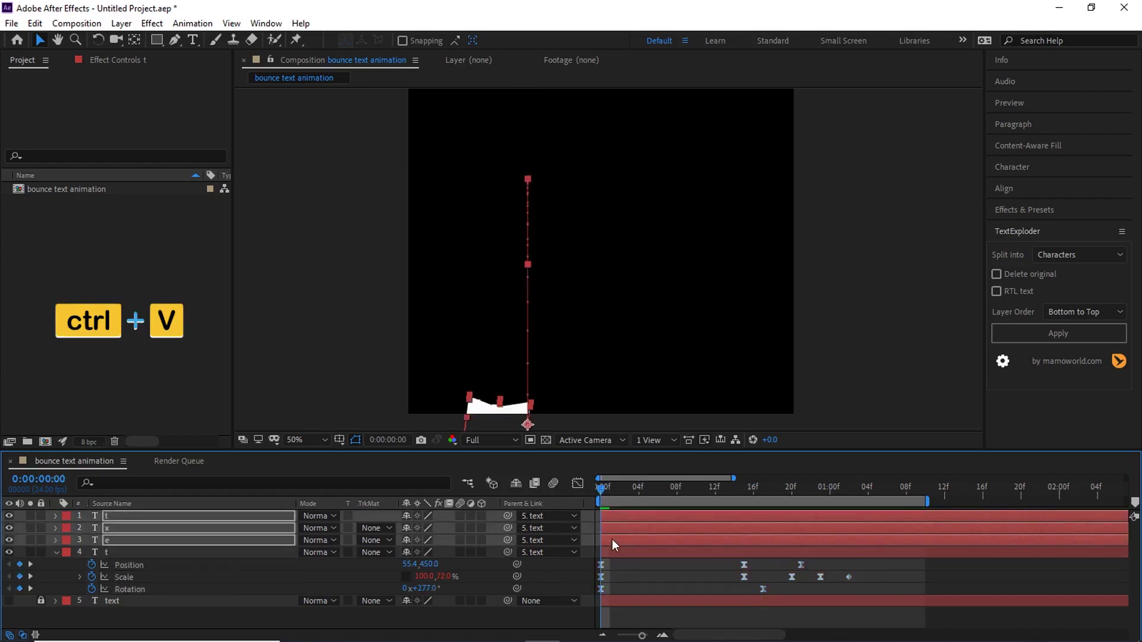
Step: Go to frame 21 and show the original text layer as a reference for placing the letters
click(637, 560)
drag(607, 488, 716, 505)
drag(641, 513, 800, 526)
click(769, 543)
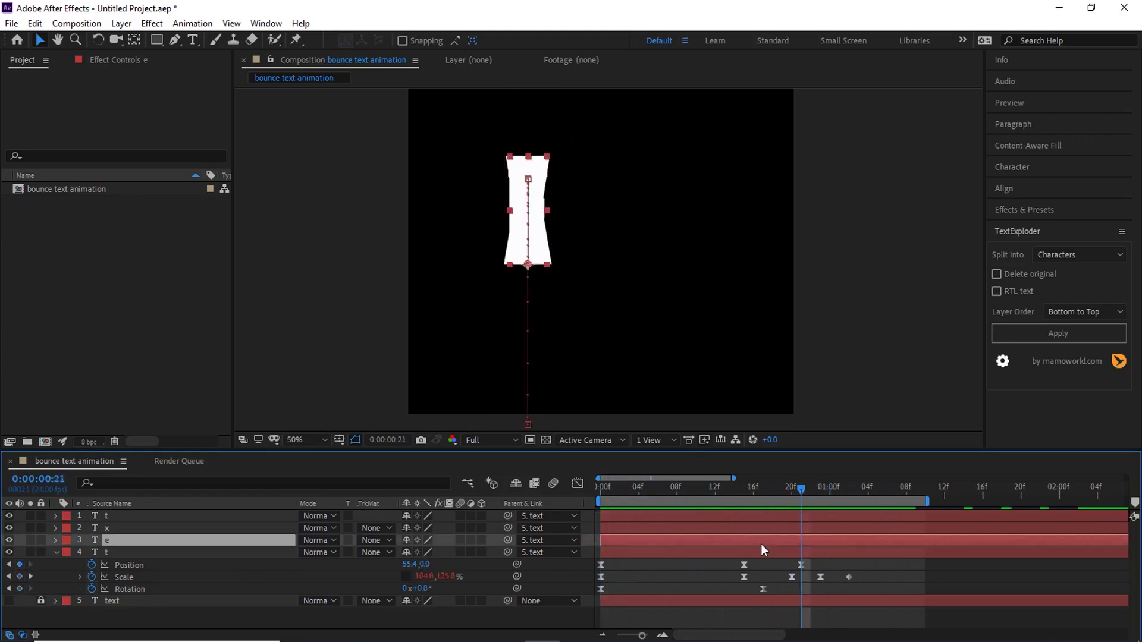
click(9, 600)
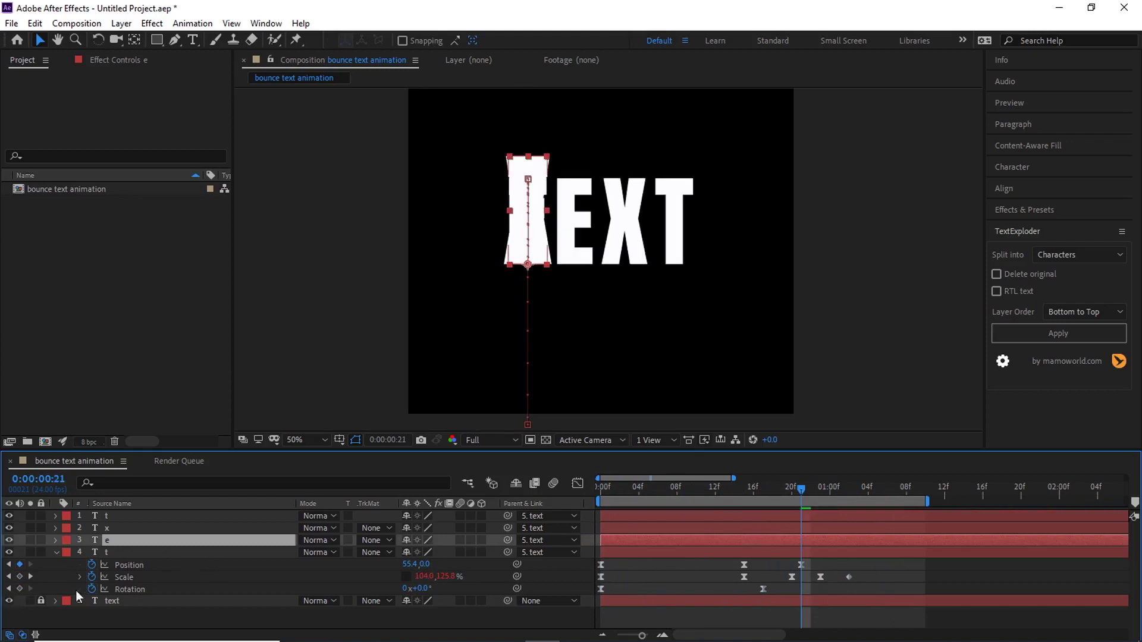
Step: Reveal the e layer's keyframes and set all its position keyframes to X 186.4, aligned with the reference E
click(114, 598)
key(u)
scroll(687, 283, up, 1)
key(space)
drag(555, 250, 540, 343)
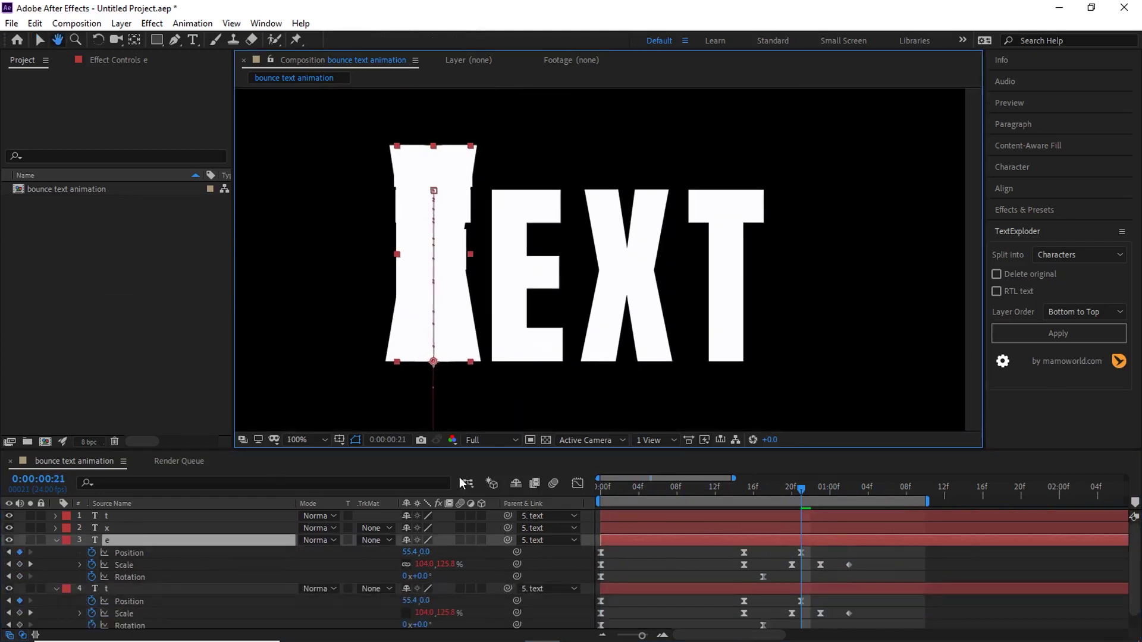
drag(818, 550, 584, 555)
drag(420, 552, 502, 554)
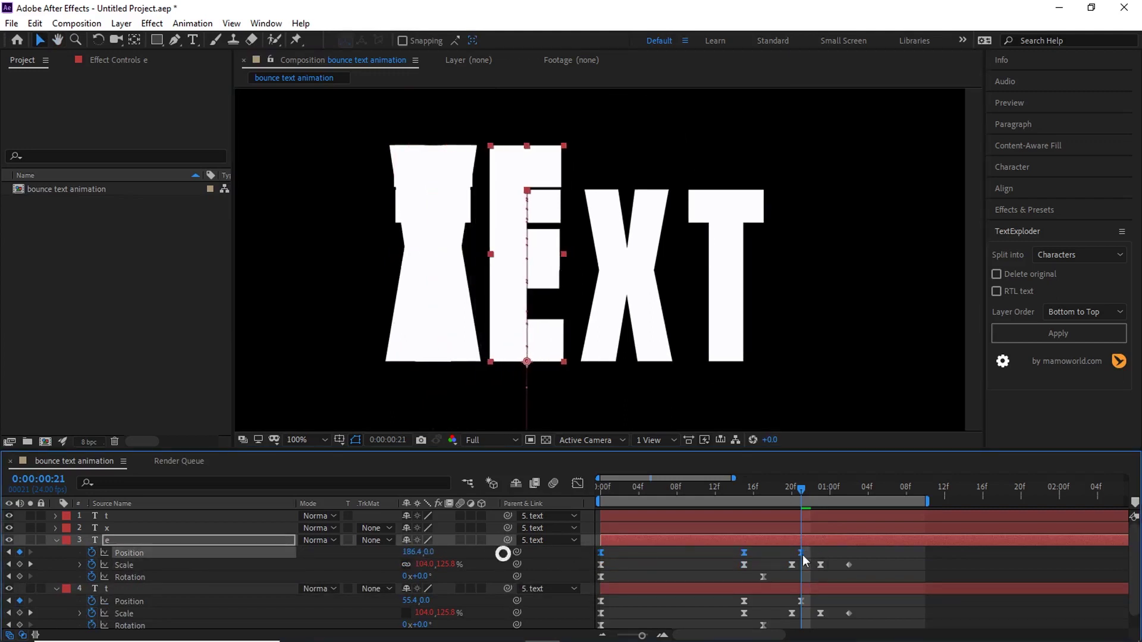
Step: Reveal the x layer's position keyframes and set them all to X 329.4, aligned with the reference X
click(798, 528)
key(p)
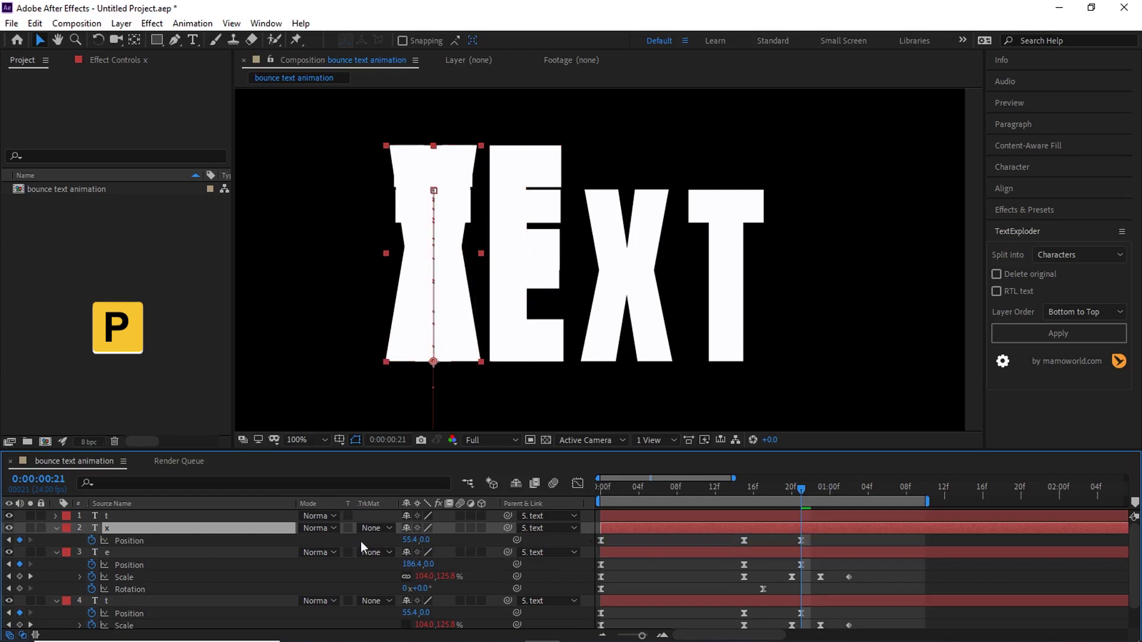
drag(412, 540, 512, 543)
key(ctrl+z)
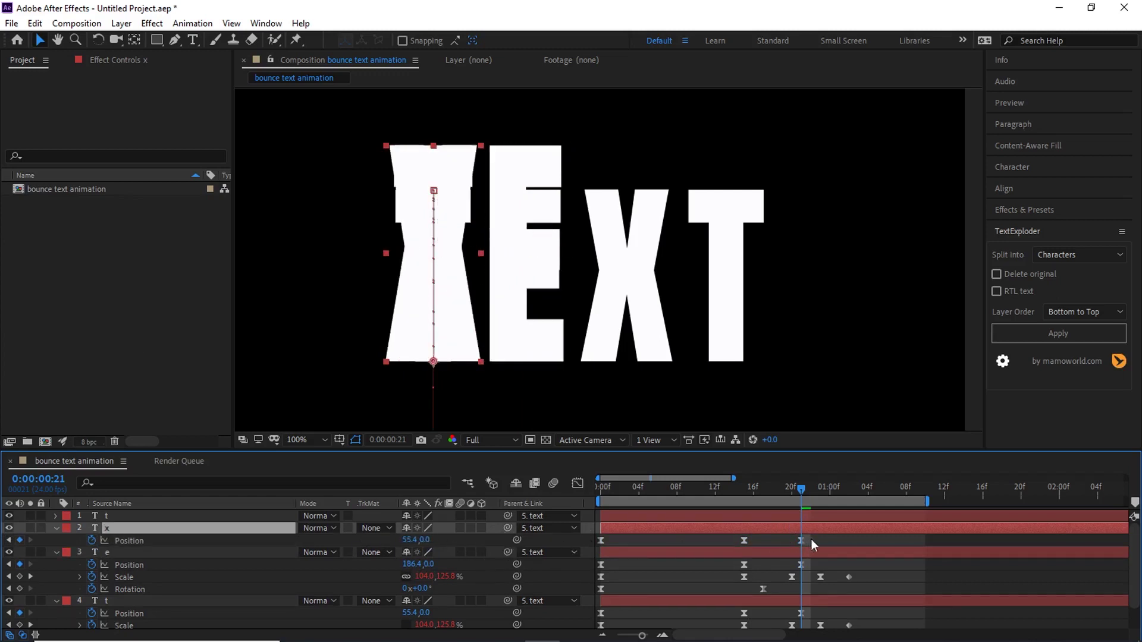
drag(813, 544, 594, 541)
drag(407, 541, 615, 548)
Step: Reveal the last t layer's position keyframes and set them all to X 464.4, aligned with the reference's final T
click(790, 516)
key(p)
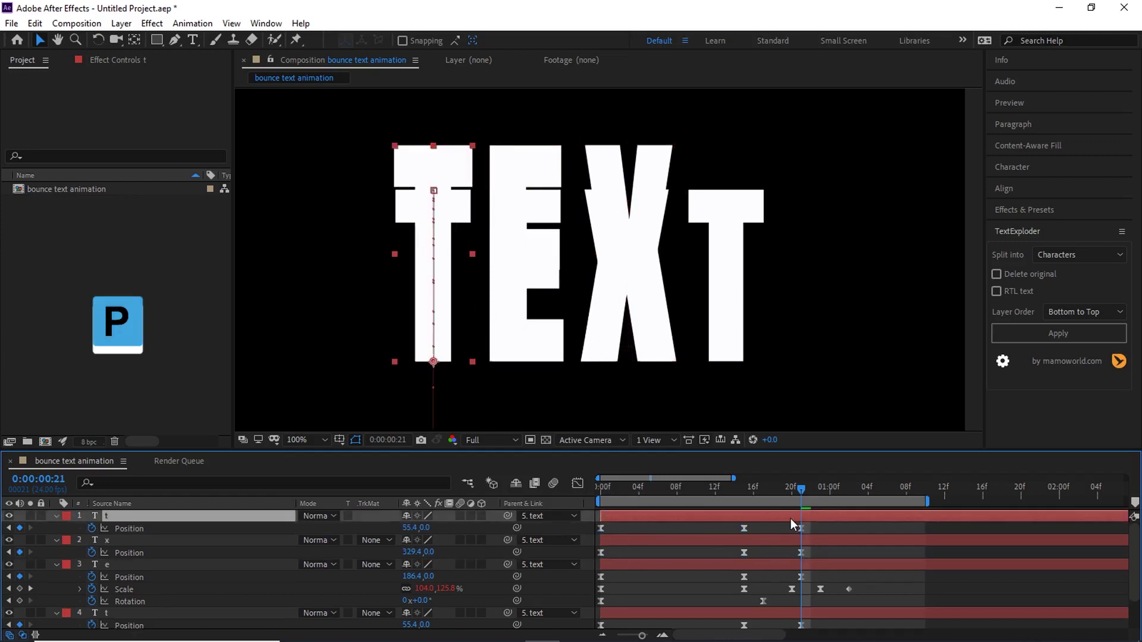
drag(815, 532, 619, 535)
drag(406, 527, 716, 536)
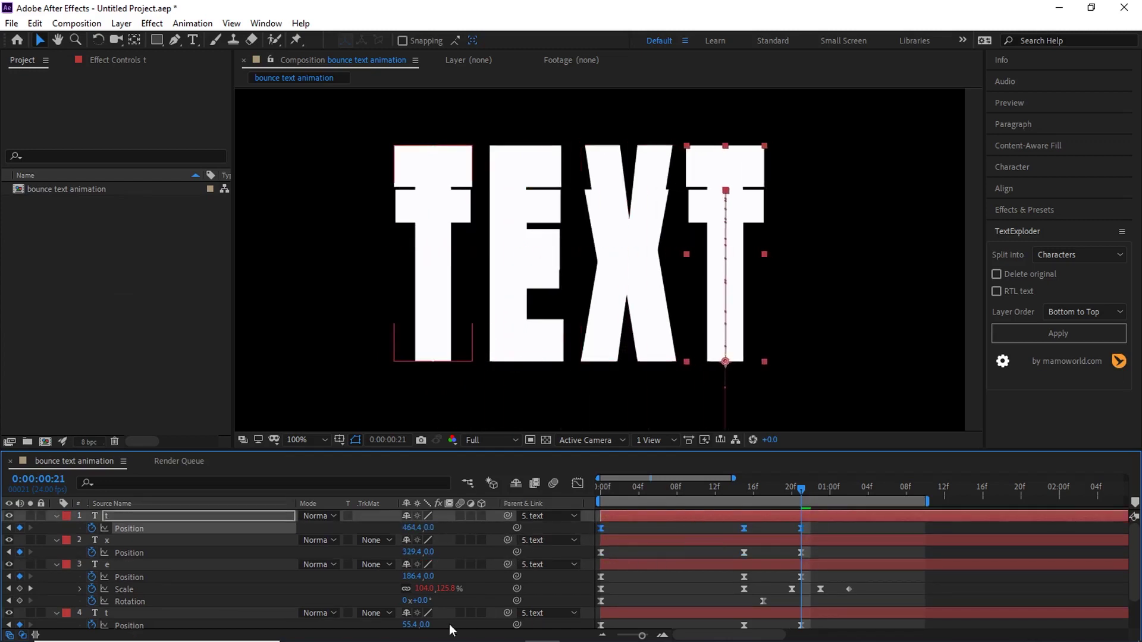
Step: Delete the original reference text layer and preview the animation of all four letters
scroll(128, 596, down, 3)
click(47, 620)
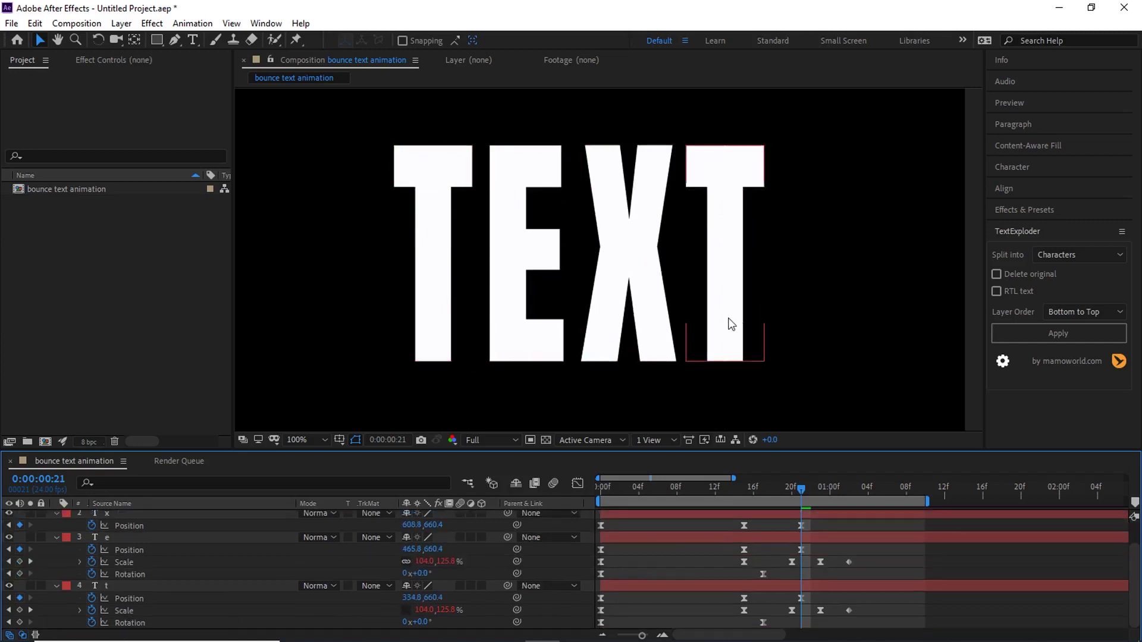
key(comma)
key(comma)
key(space)
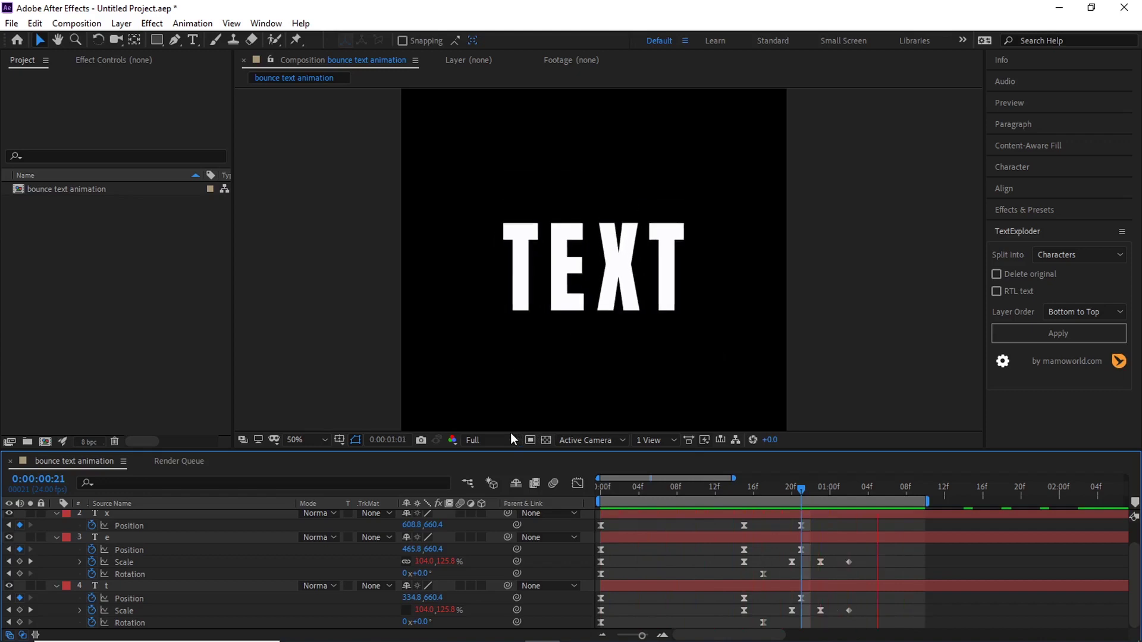
key(space)
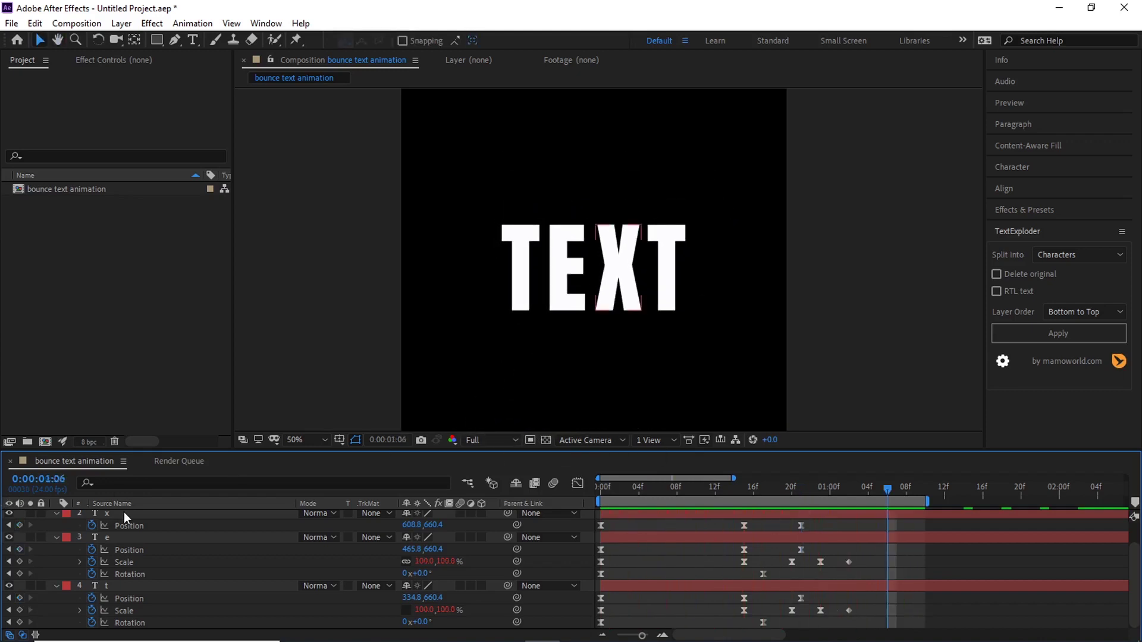
Step: Collapse all letter layers and draw a white rectangle just beneath the text, wider than the composition and covering its lower part
key(ctrl+a)
click(55, 513)
click(174, 582)
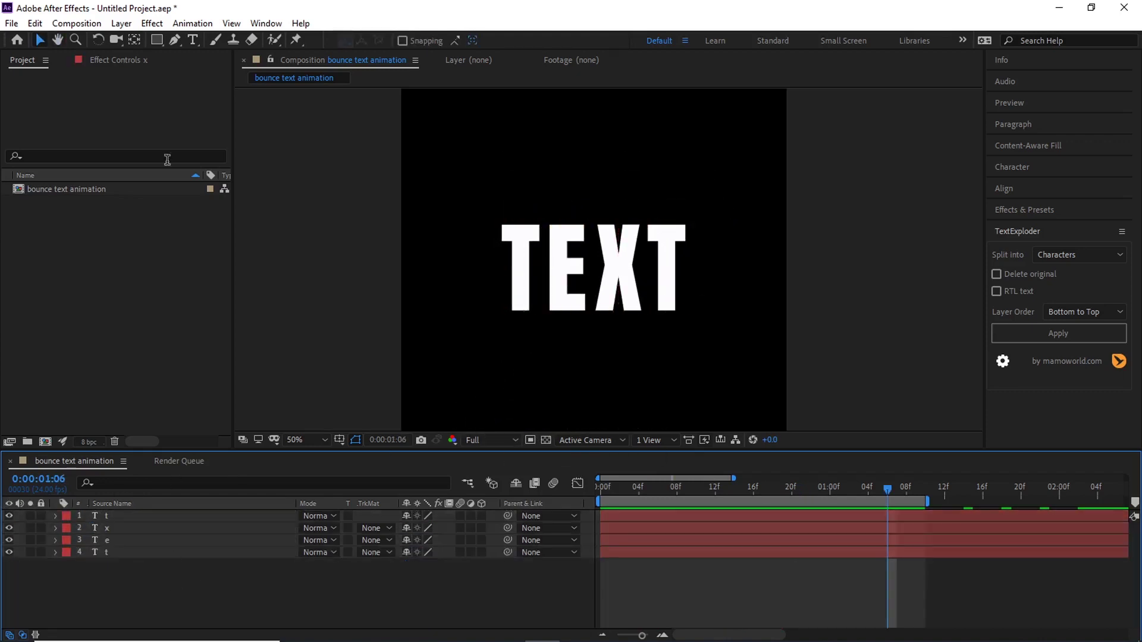
click(156, 40)
mouse_move(337, 313)
mouse_down()
mouse_move(423, 359)
mouse_move(935, 523)
mouse_move(838, 524)
mouse_up()
key(v)
click(56, 516)
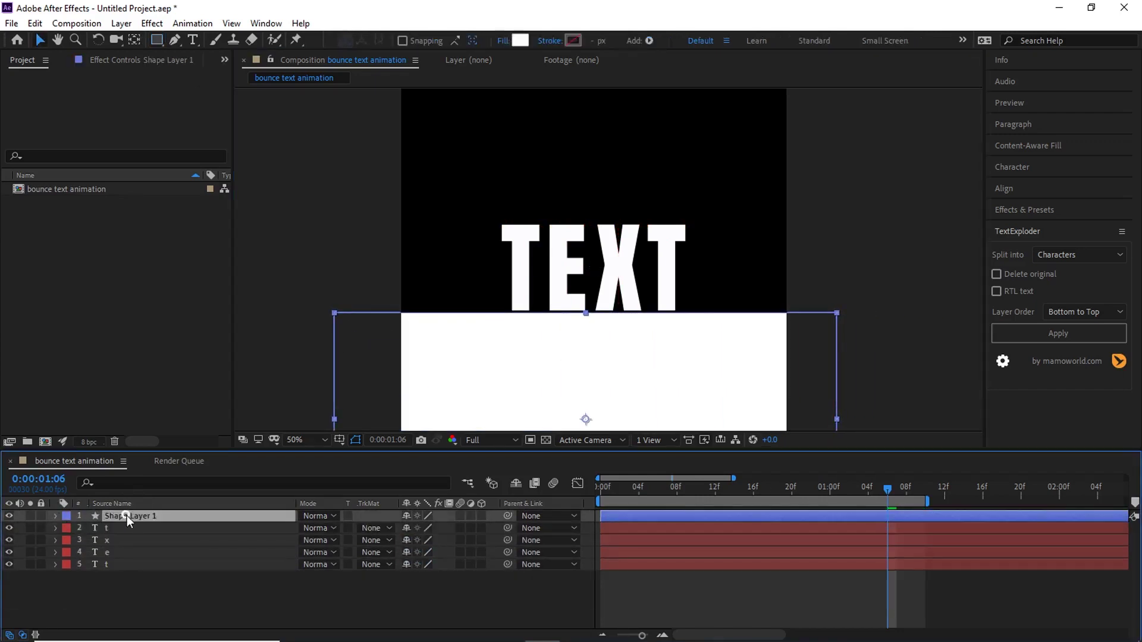
Step: Rename the rectangle's shape layer as Alpha matte
right_click(126, 515)
click(165, 428)
text(Alpha)
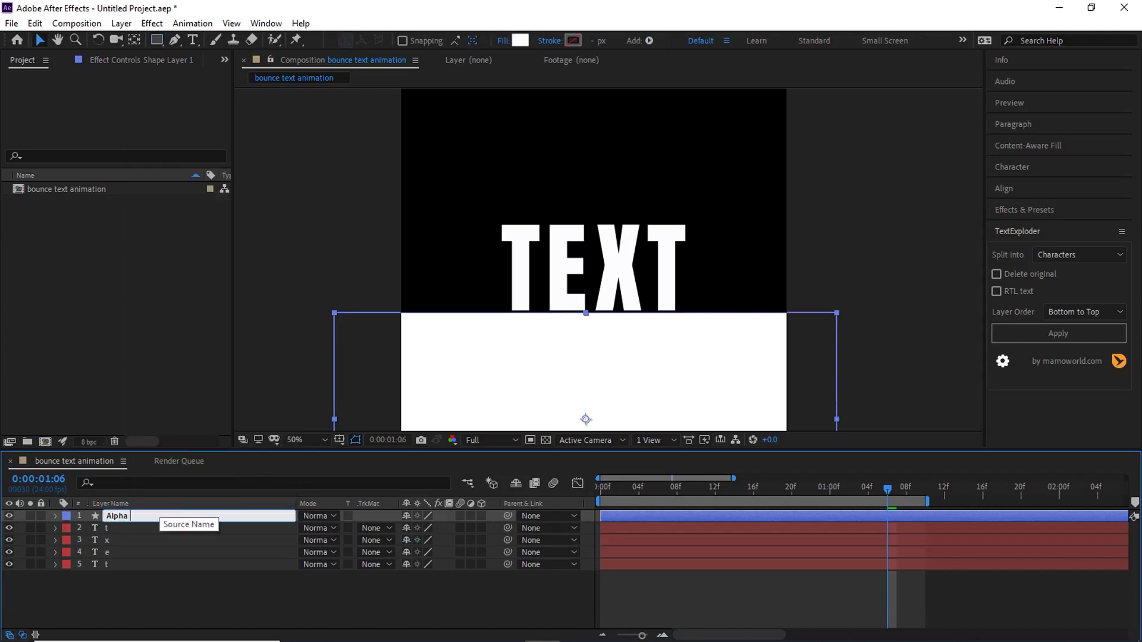
text( matte)
key(Return)
Step: Find the Set Matte effect and apply it to the first t layer
click(108, 565)
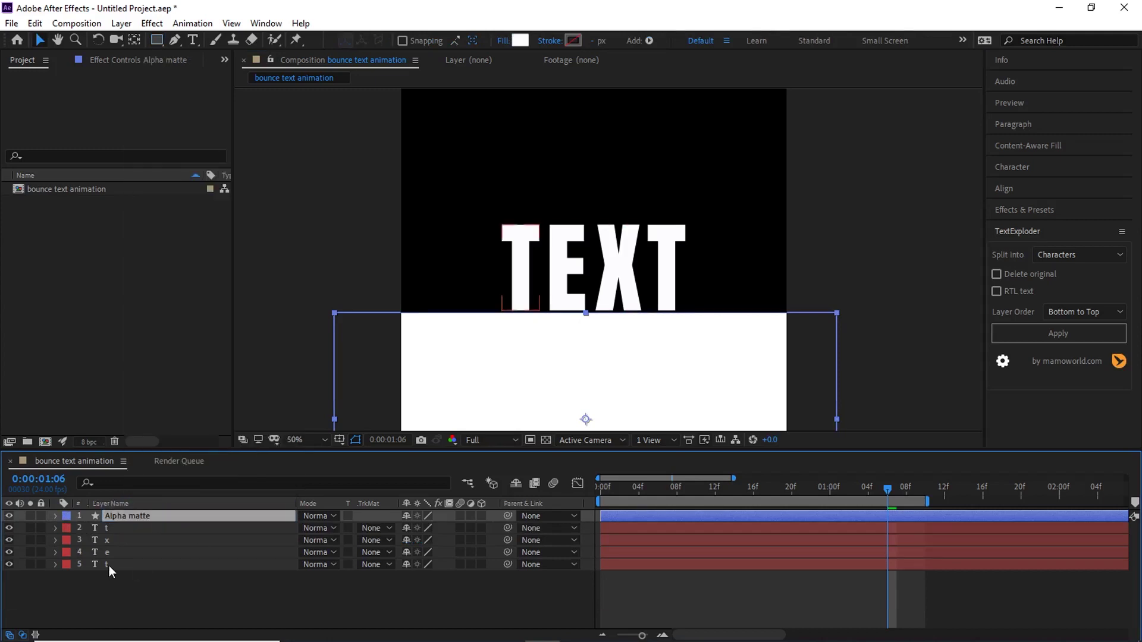
click(1024, 210)
click(1034, 228)
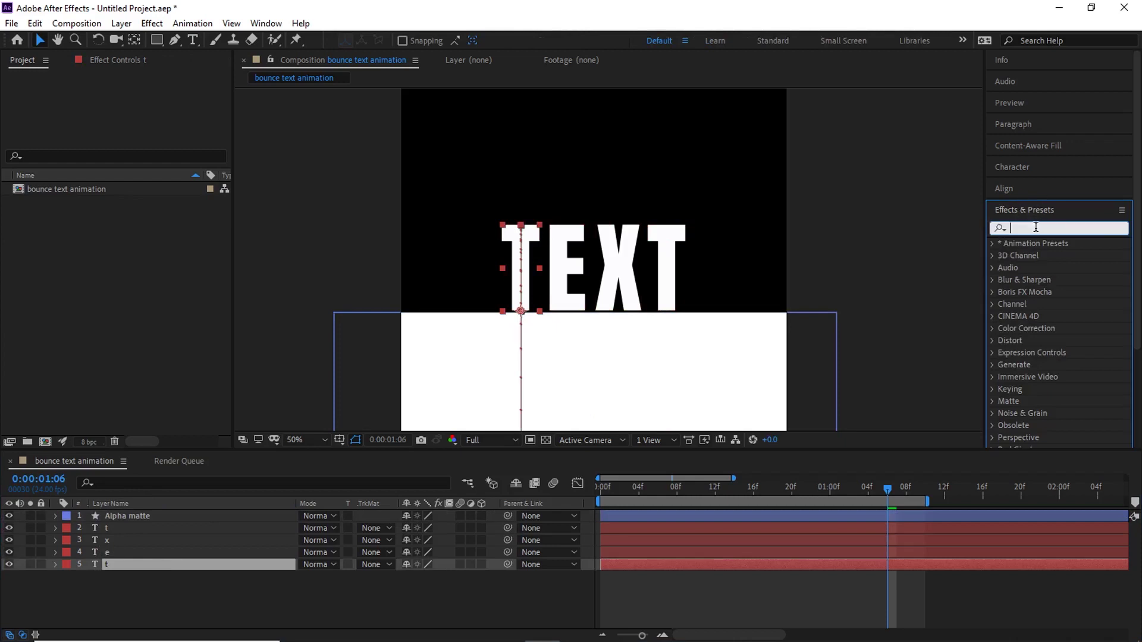
text(set matt)
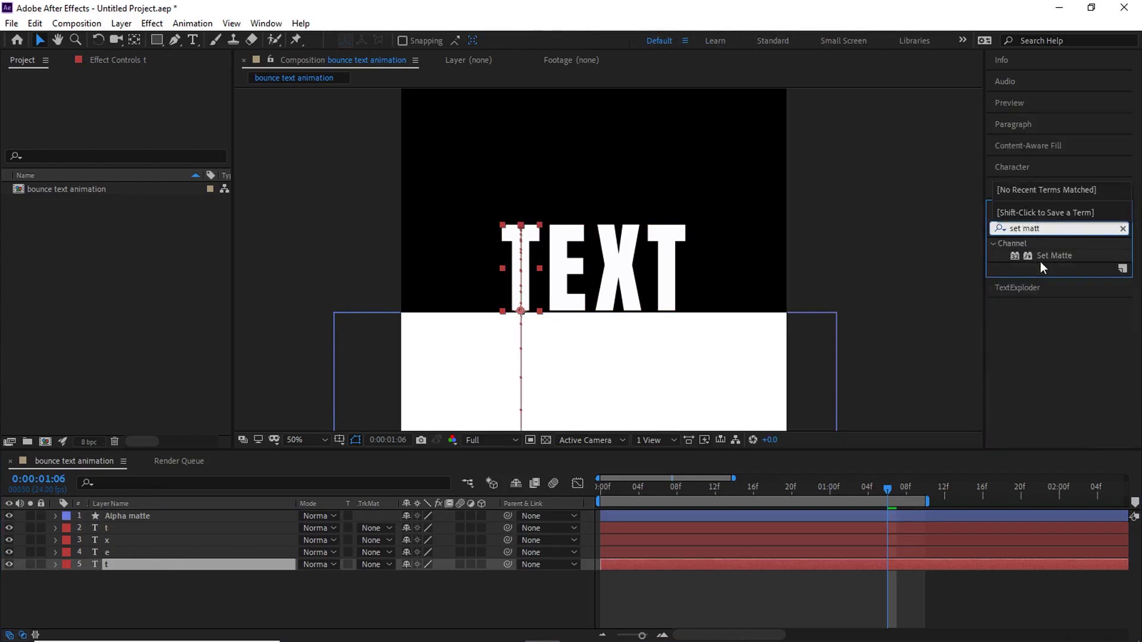
drag(1040, 261, 533, 277)
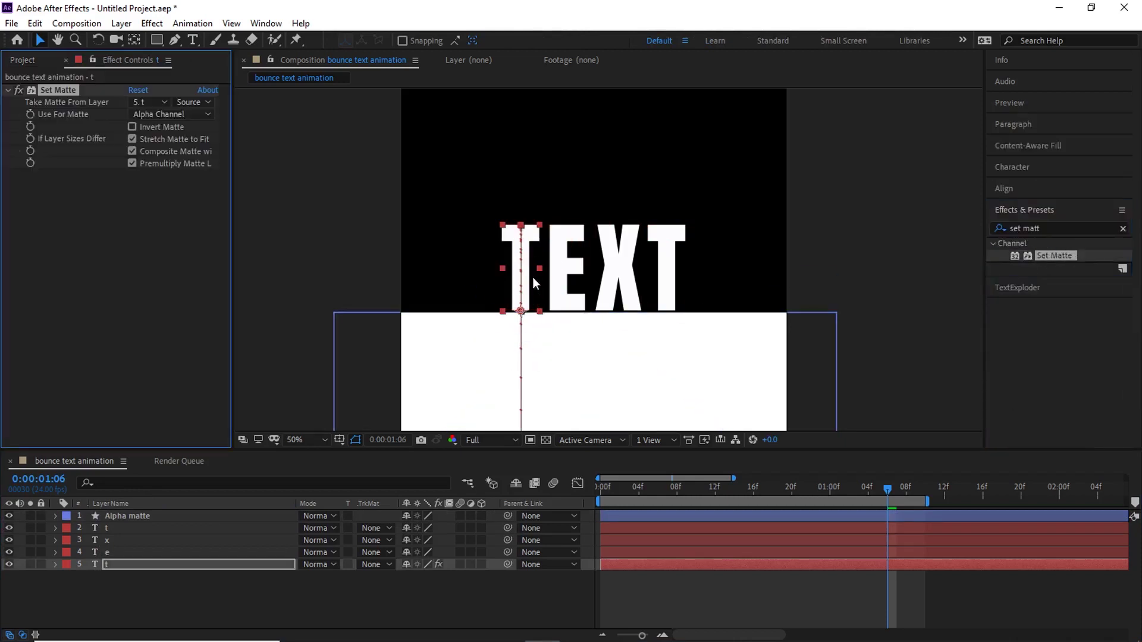
Step: Take the first T's matte from the Alpha matte layer, invert it, hide that layer and check the result around frame 7
click(134, 101)
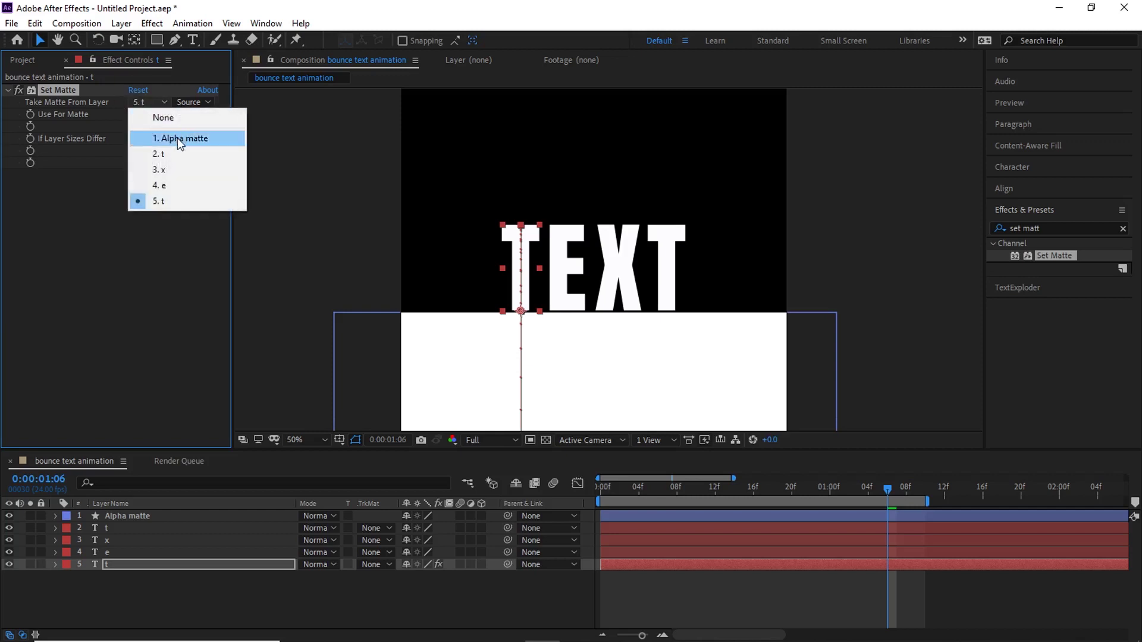
click(177, 138)
click(132, 128)
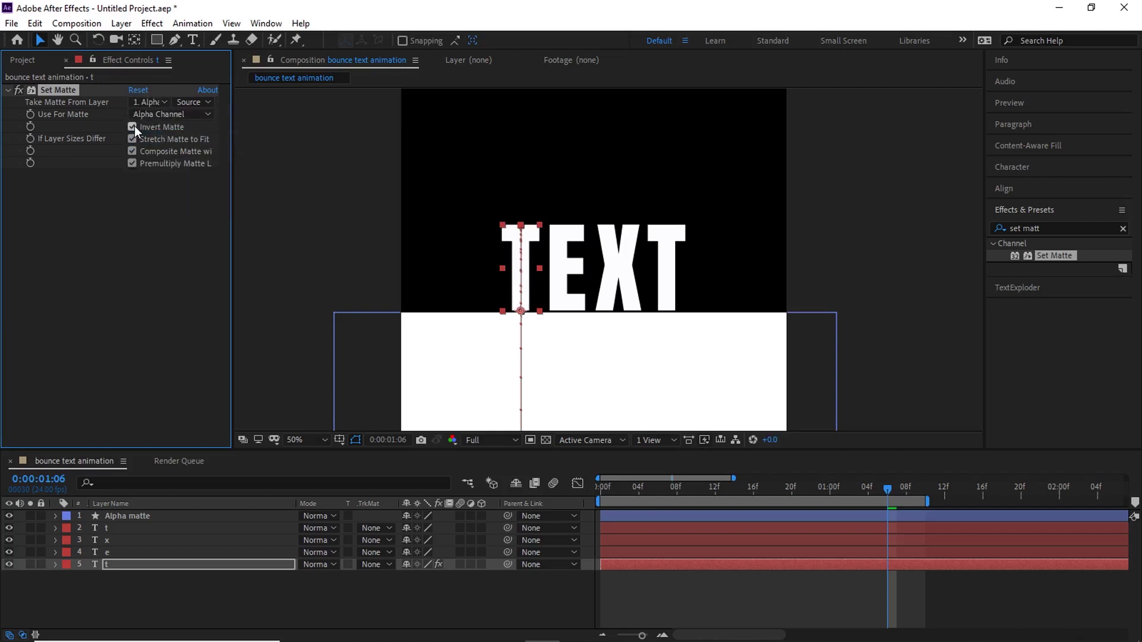
click(9, 515)
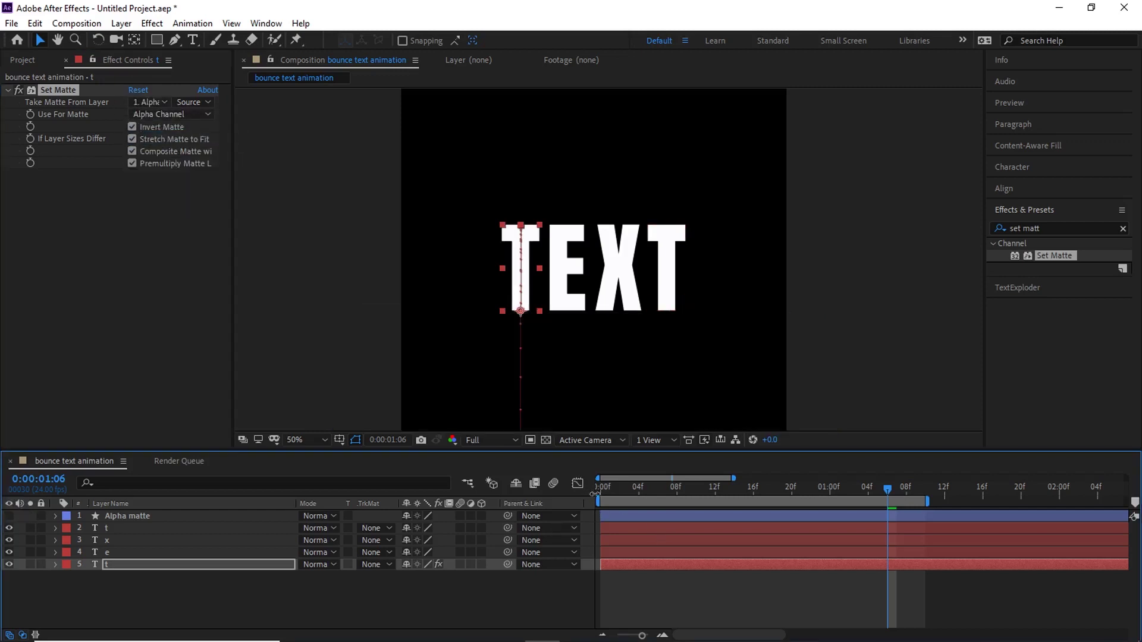
drag(609, 491, 667, 492)
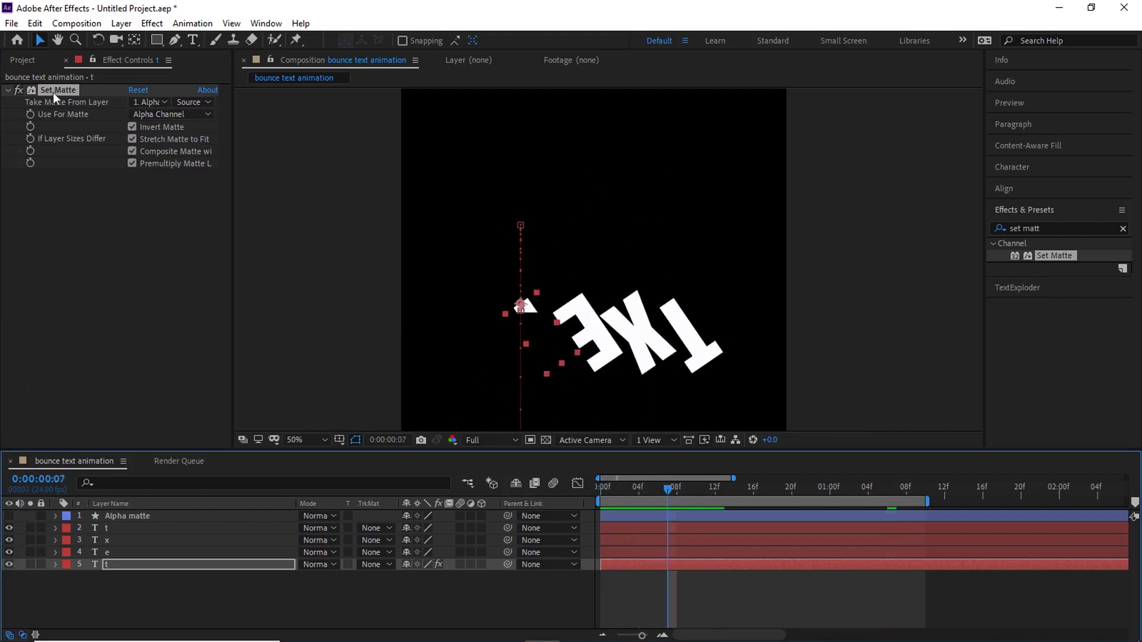
Step: Copy the first T's Set Matte effect onto the e, x and last t layers
key(ctrl+c)
click(110, 552)
shift+click(113, 528)
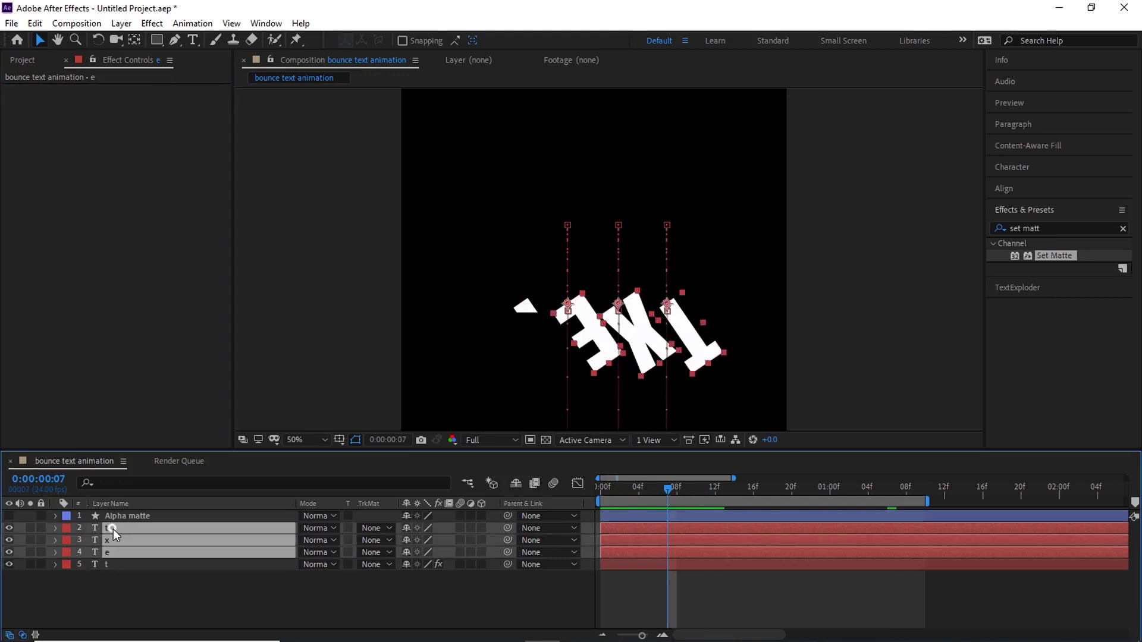
key(ctrl+v)
click(474, 601)
Step: At frame 0, add a null object and rename it cont..
drag(598, 484, 553, 588)
right_click(553, 591)
click(594, 439)
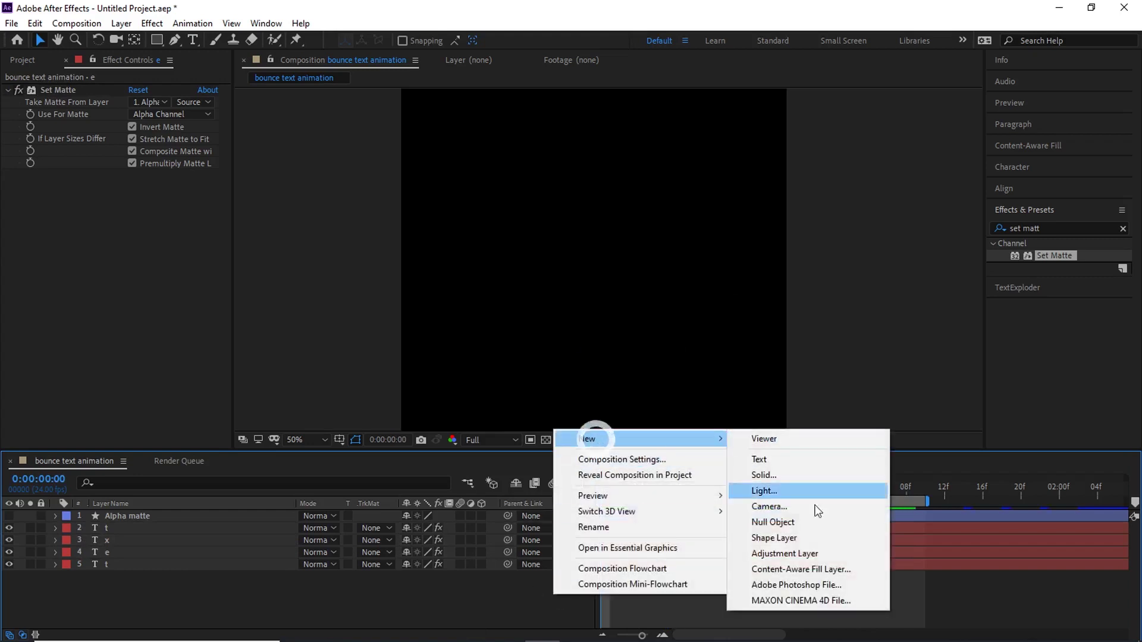
click(784, 523)
right_click(121, 516)
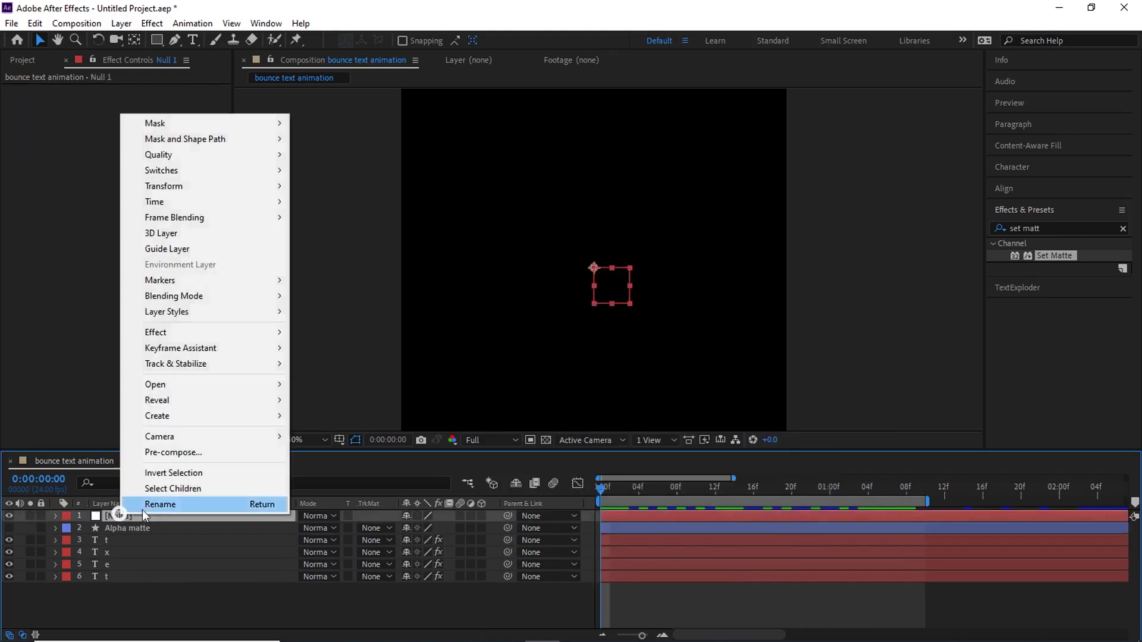
click(145, 506)
text(cont...)
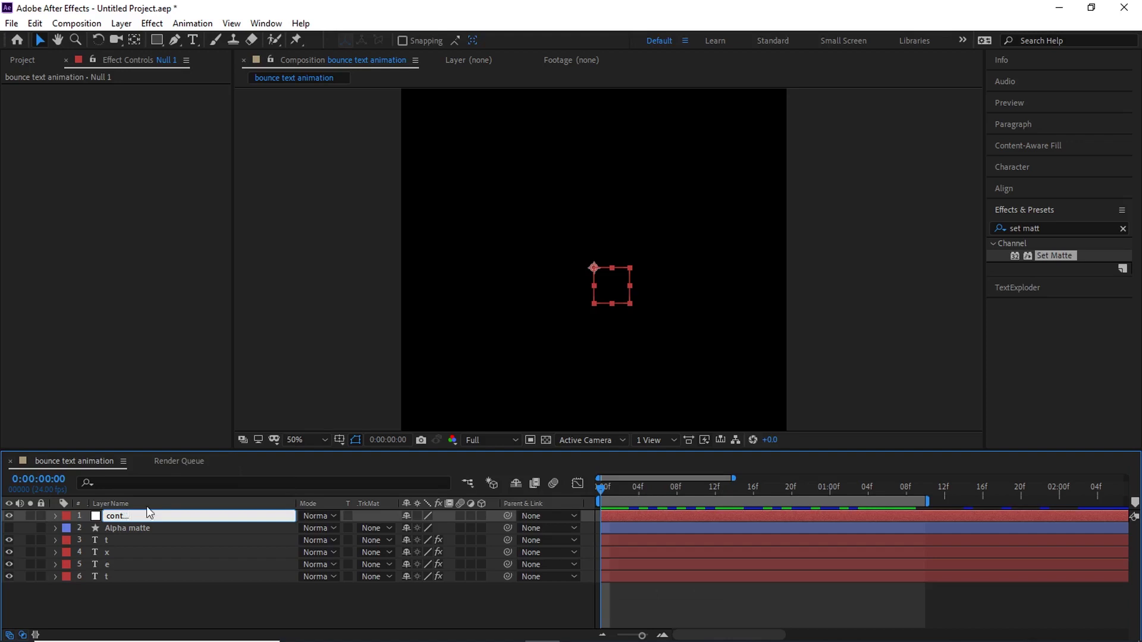
key(Return)
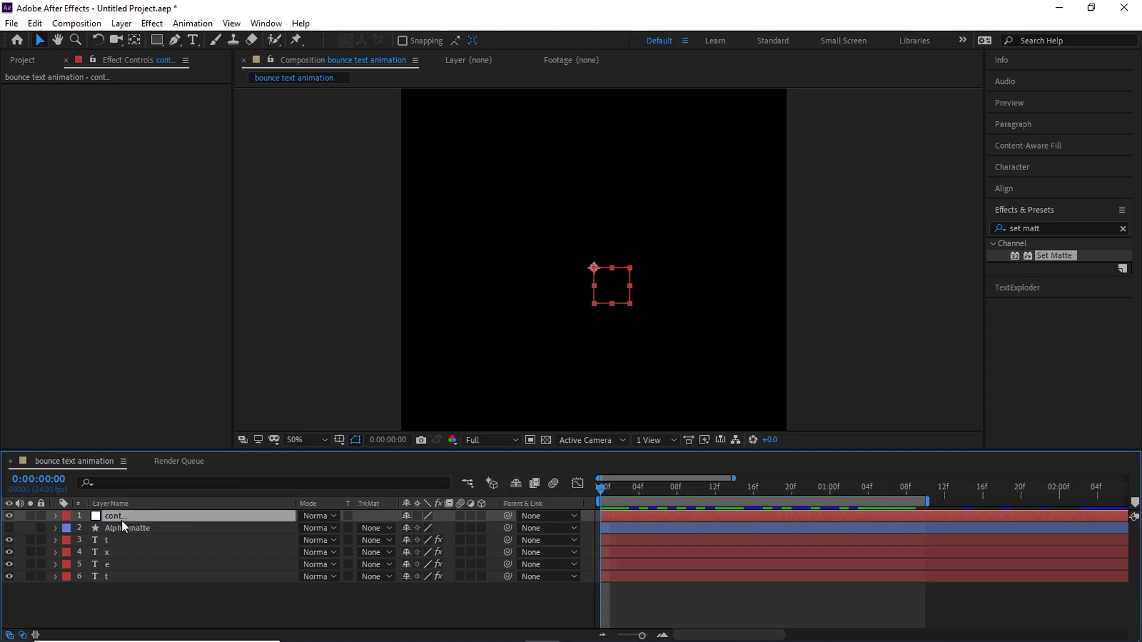
Step: Parent all four letter layers to the cont... null
click(107, 539)
shift+click(109, 576)
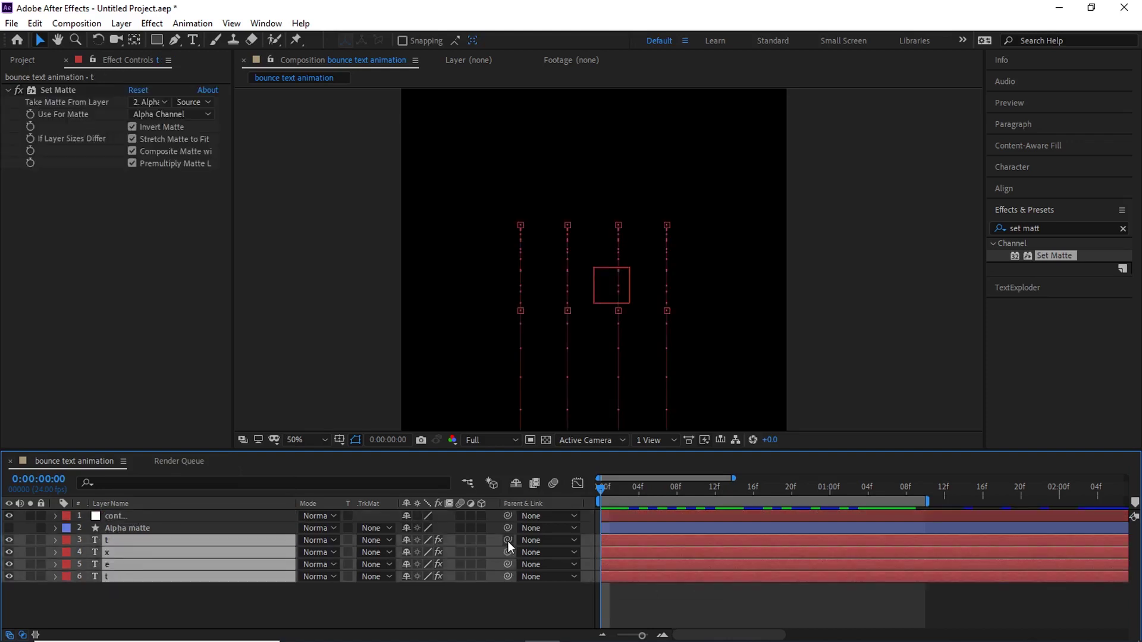
drag(508, 541, 113, 516)
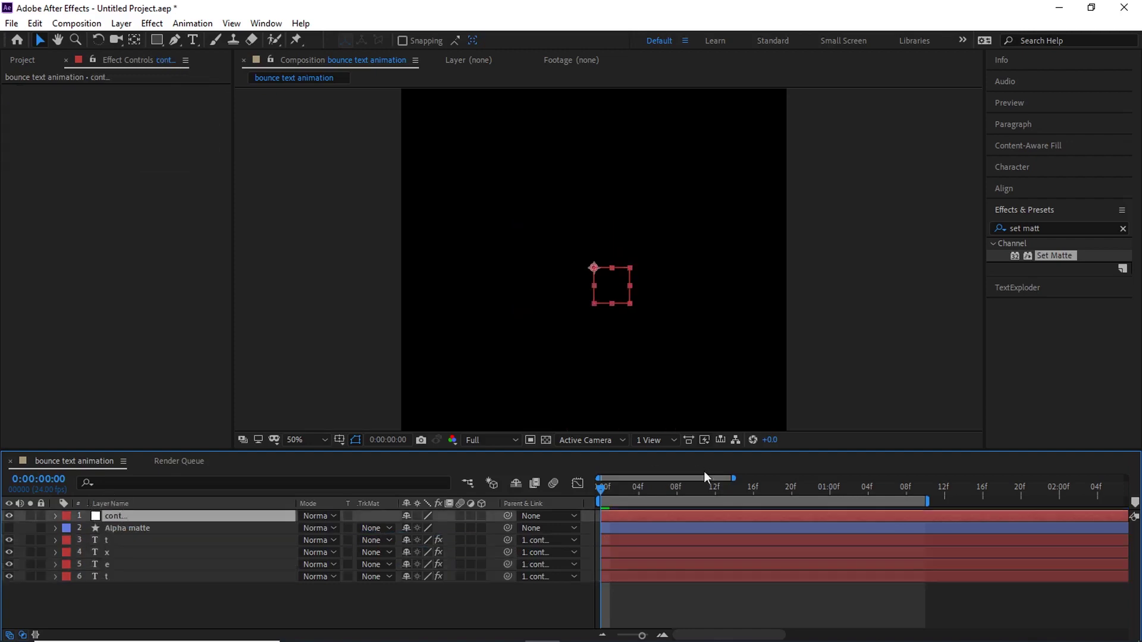
Step: Keyframe the null's position from X 733 at frame 0 to X 540 at 0:00:01:18
key(p)
click(93, 528)
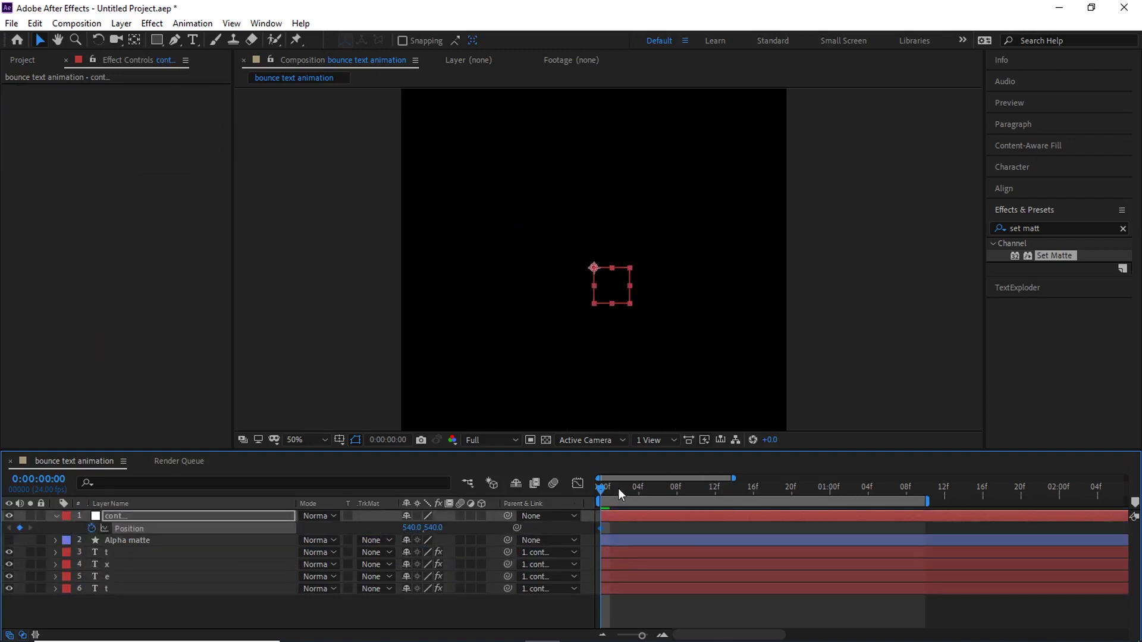
drag(650, 492, 1003, 512)
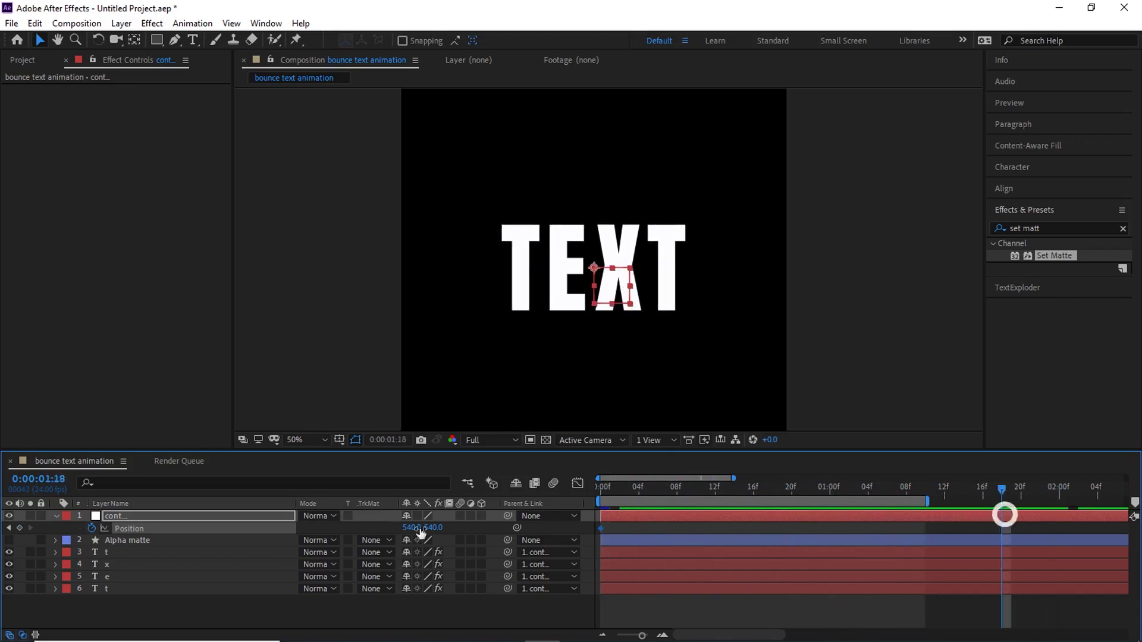
click(19, 528)
key(Home)
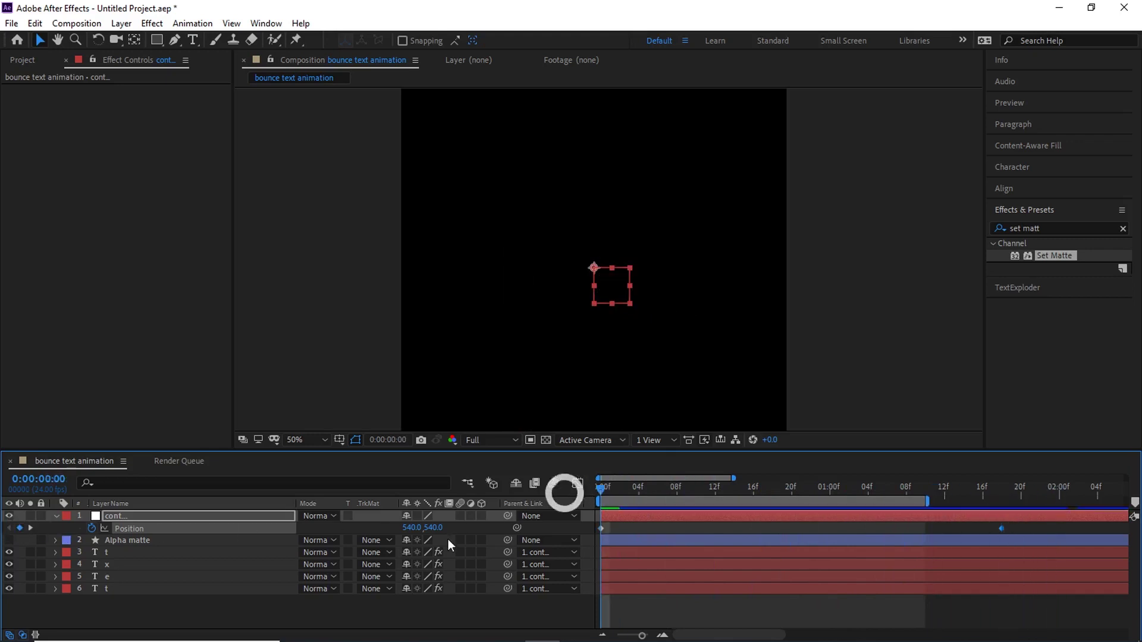
drag(416, 527, 536, 528)
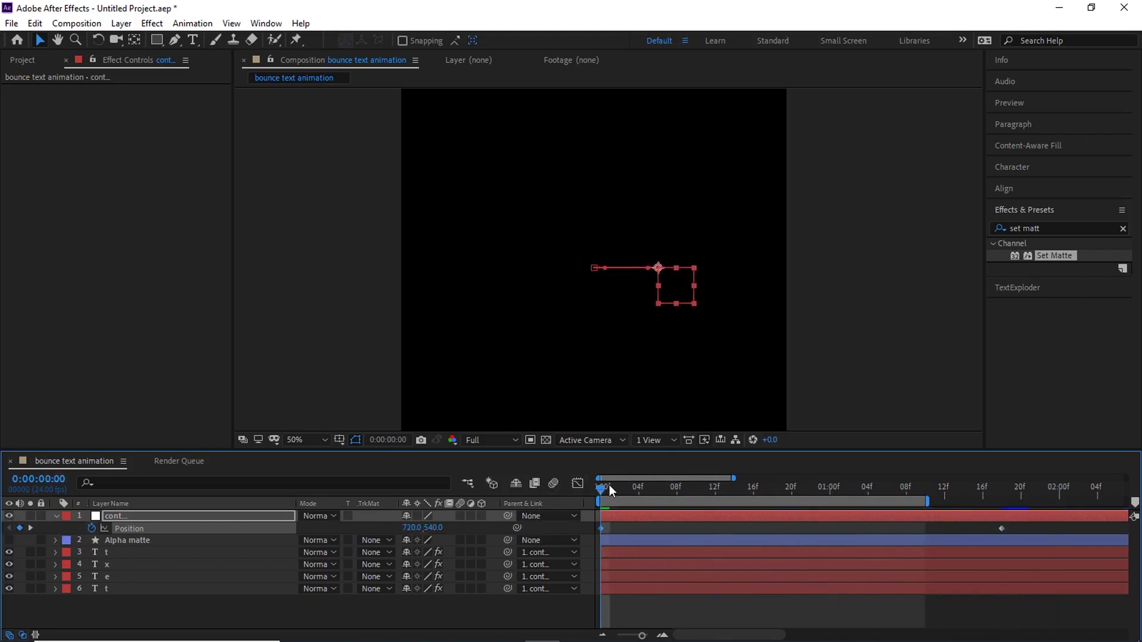
Step: Apply Easy Ease to both of the null's position keyframes and reshape their curve in the graph editor
click(609, 484)
drag(1016, 533, 589, 541)
key(F9)
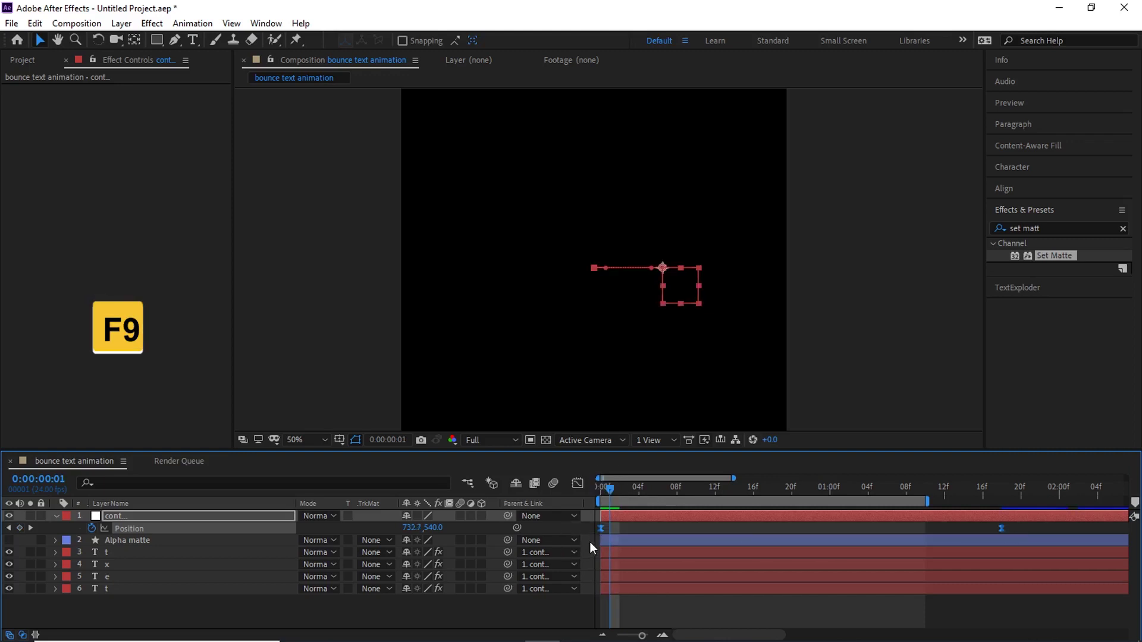
click(577, 482)
drag(1083, 561, 887, 601)
drag(667, 599, 646, 600)
click(577, 483)
Step: End the work area at 0:00:01:20 and preview the sliding text animation
drag(944, 488, 1007, 517)
key(n)
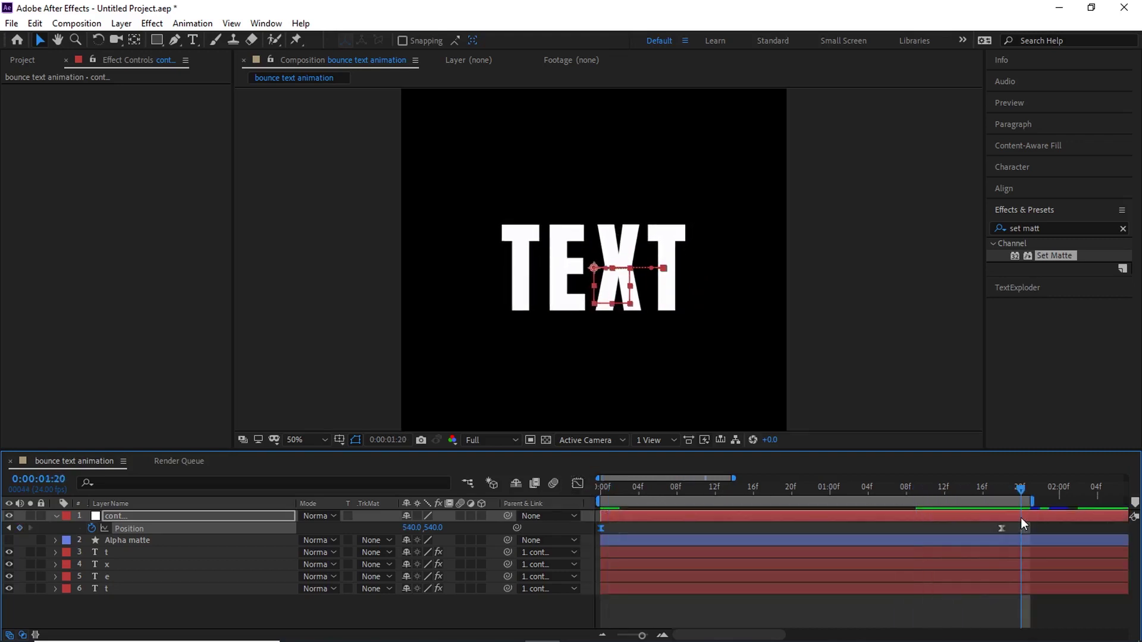
key(space)
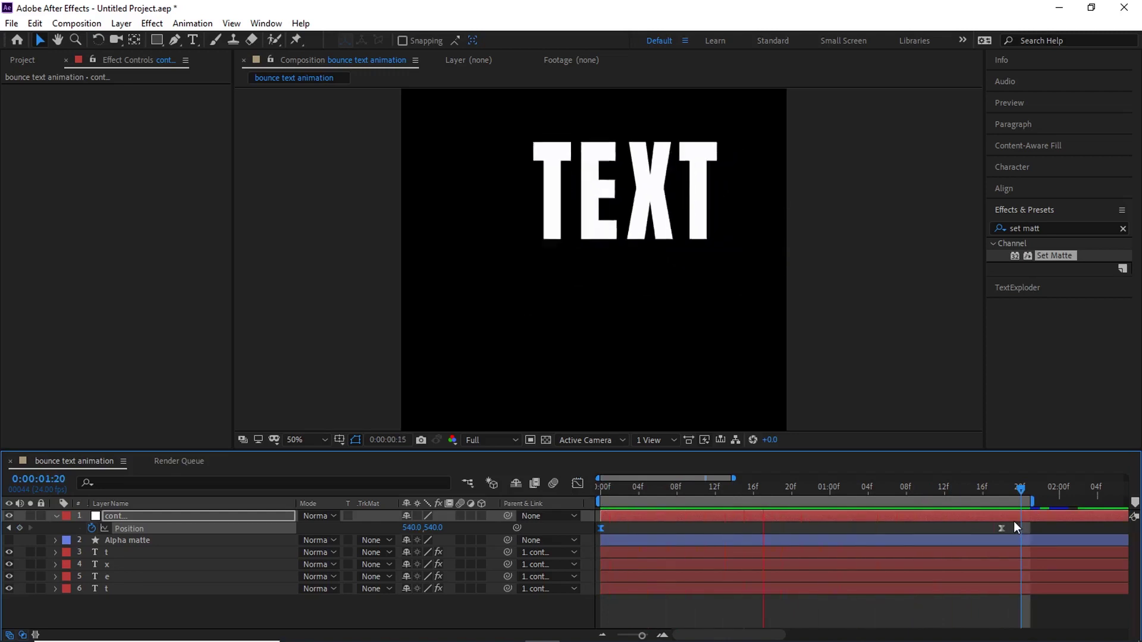
Step: Make the e layer start at frame 3
click(599, 491)
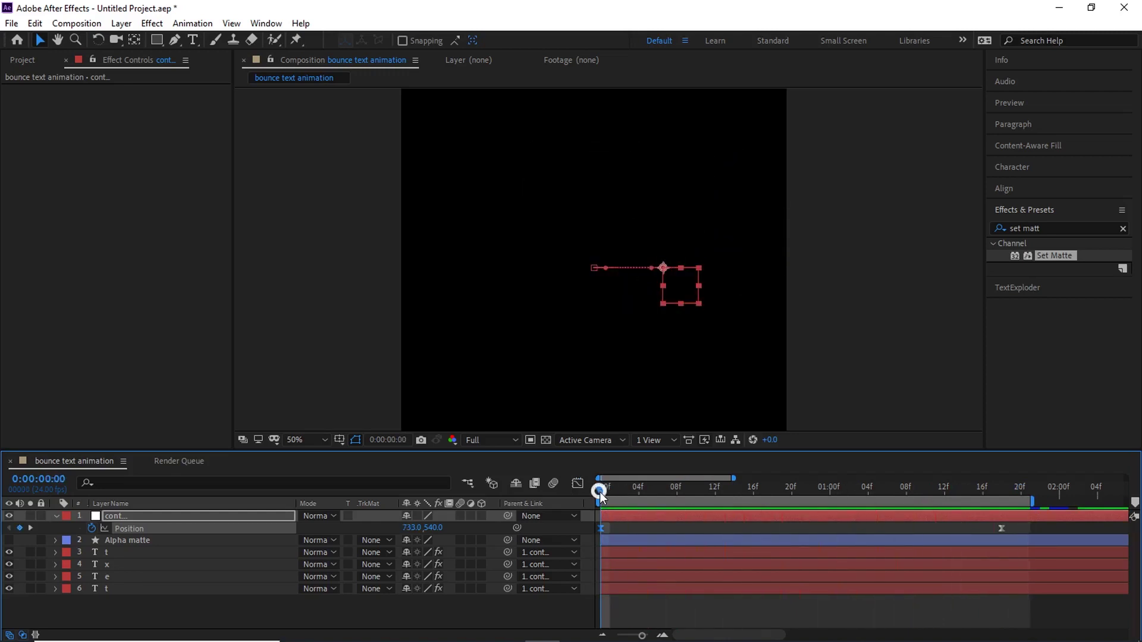
drag(600, 492, 628, 577)
click(619, 580)
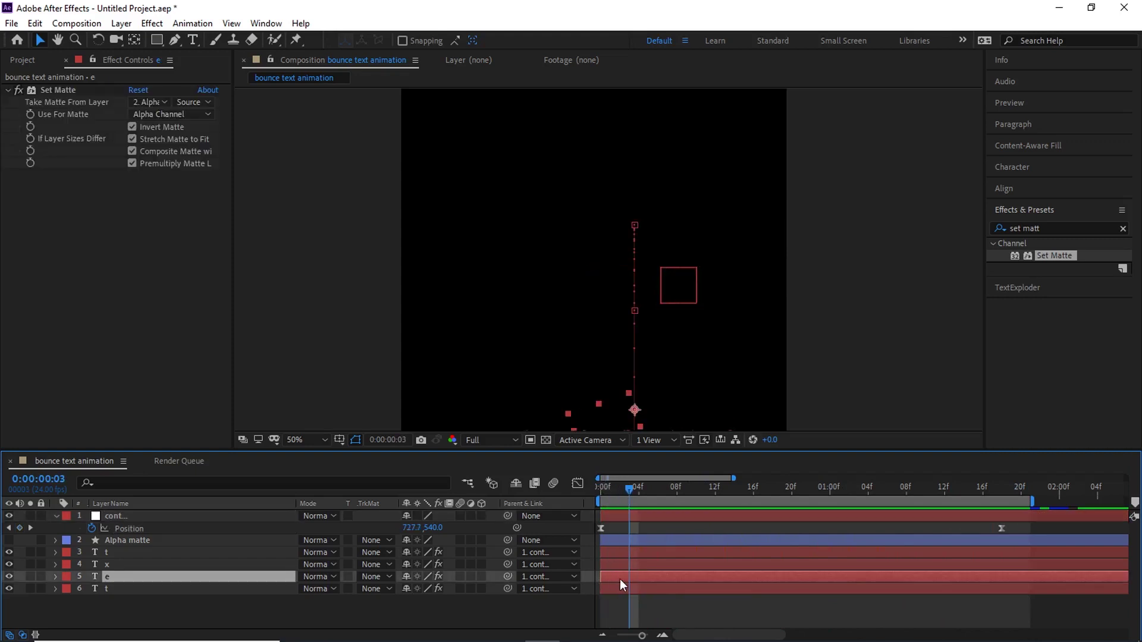
key(alt+bracketleft)
Step: Trim the start of the x layer to frame 6
key(Page_Down)
key(Page_Down)
key(Page_Down)
click(673, 564)
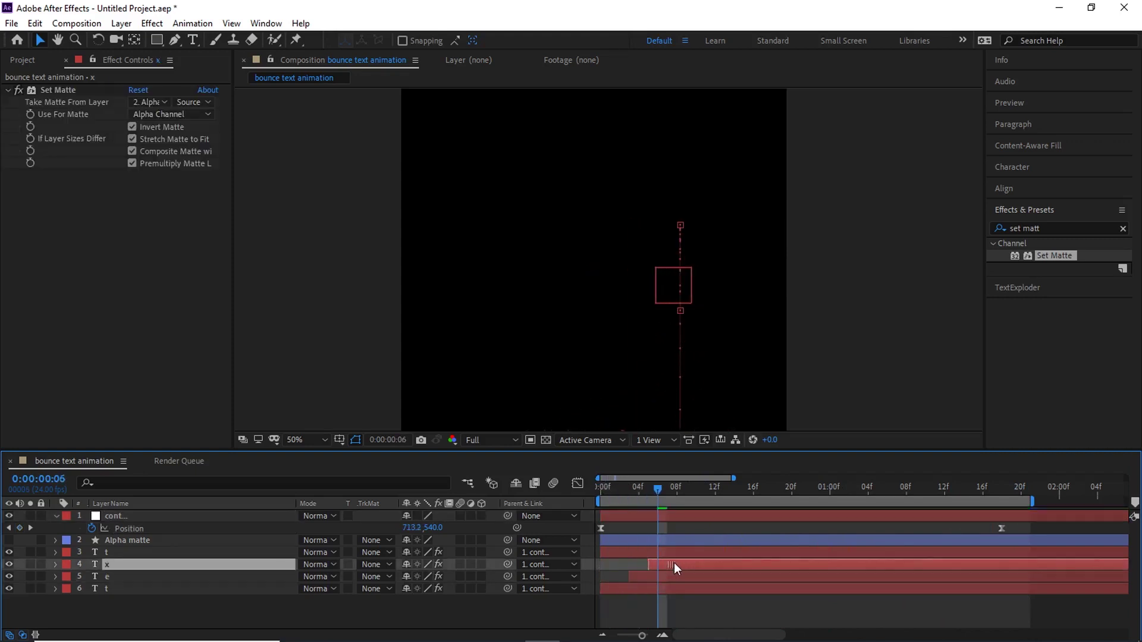
key(alt+bracketleft)
Step: Trim the start of the last t layer (layer 3) to frame 9 and preview the staggered letters
key(Page_Down)
key(Page_Down)
key(Page_Down)
click(694, 553)
key(alt+bracketleft)
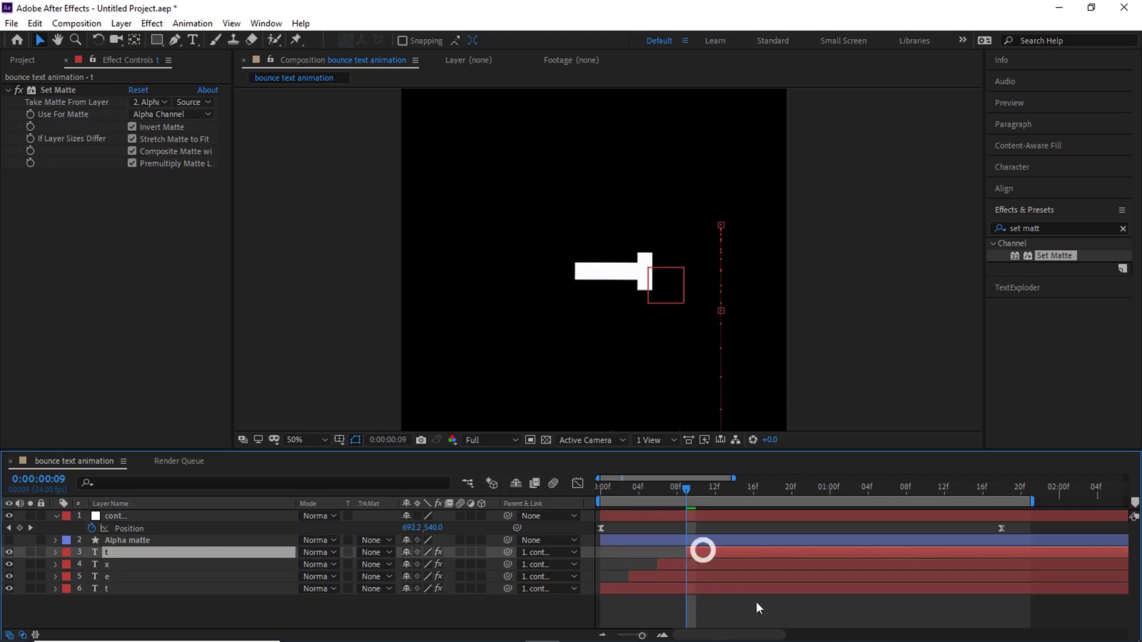
click(755, 601)
key(space)
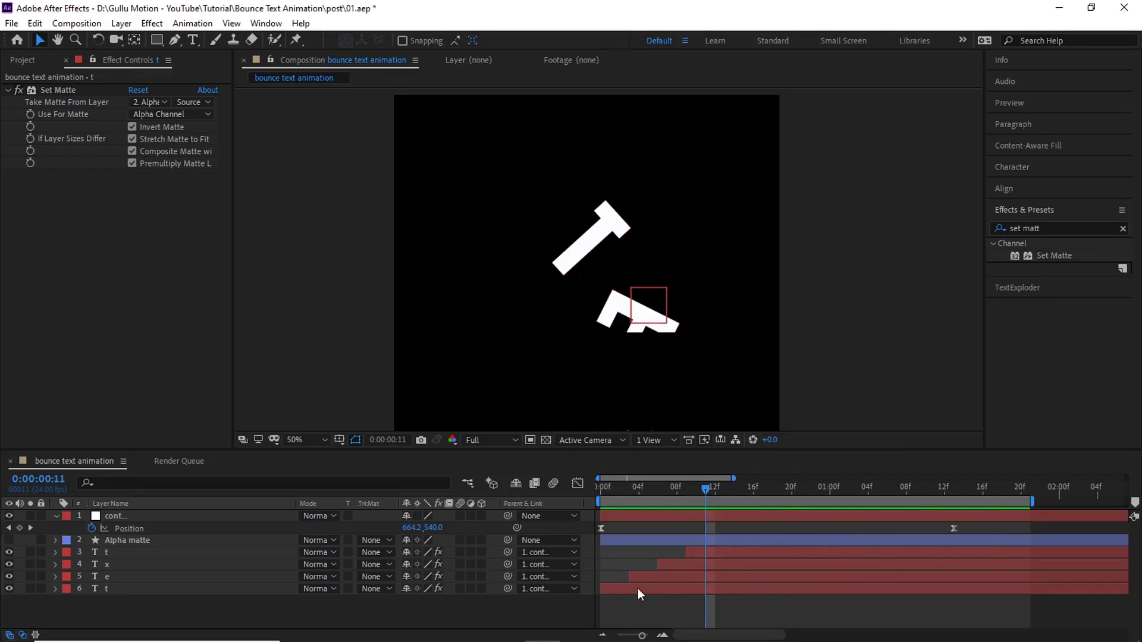
Step: Add the Echo effect to the first t letter (layer 6) with an Echo Time of -0.001 and 46 echoes
click(623, 588)
click(1030, 231)
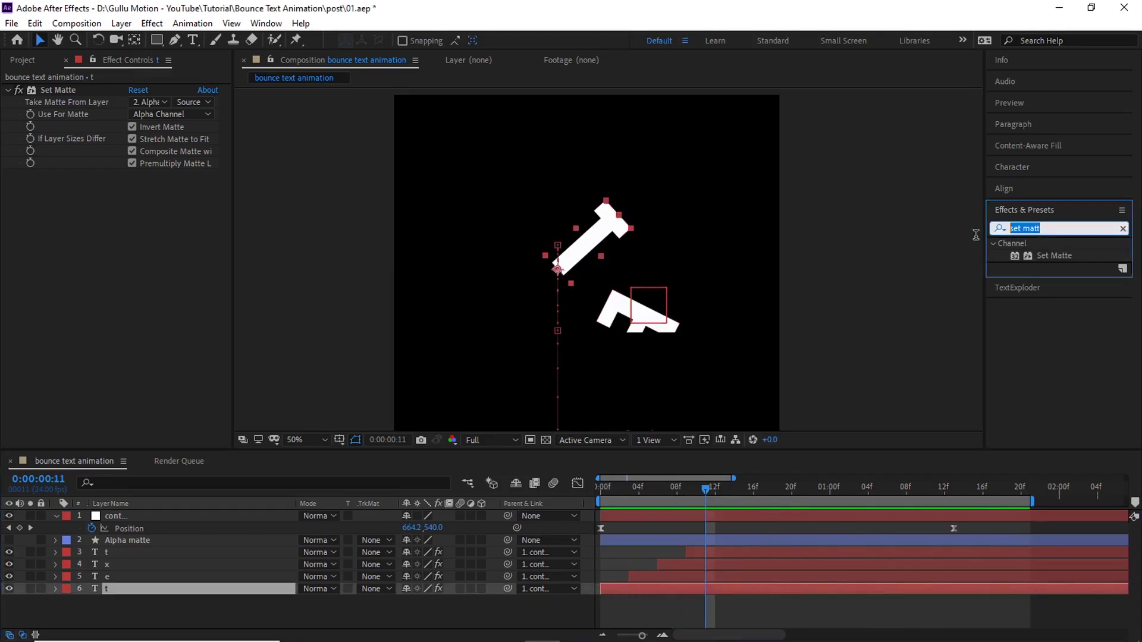
text(echo)
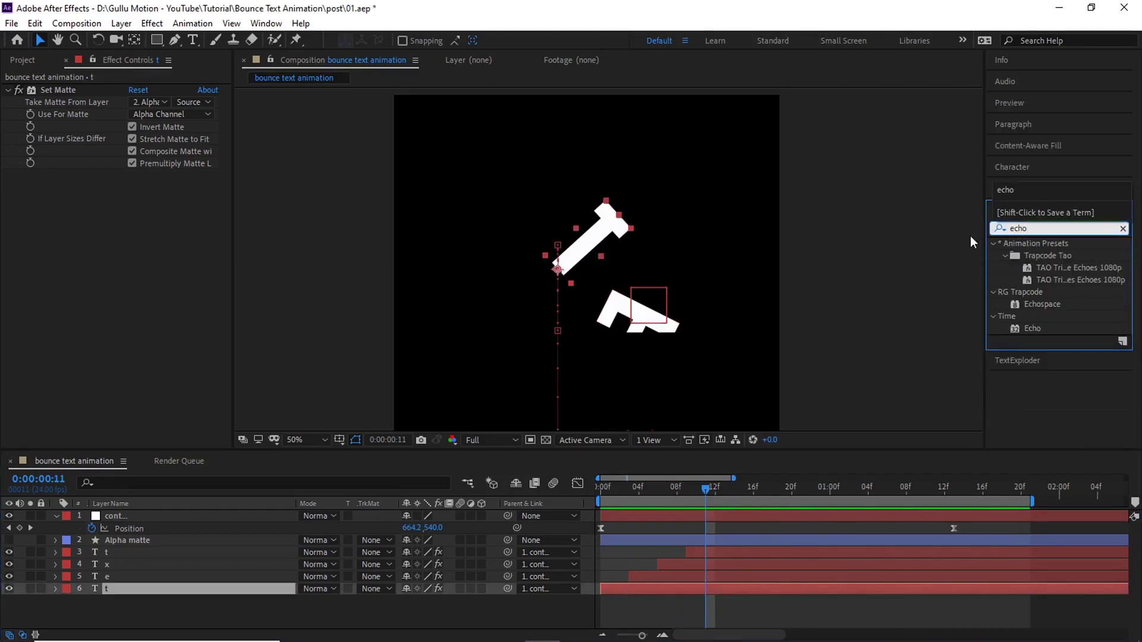
double_click(1032, 327)
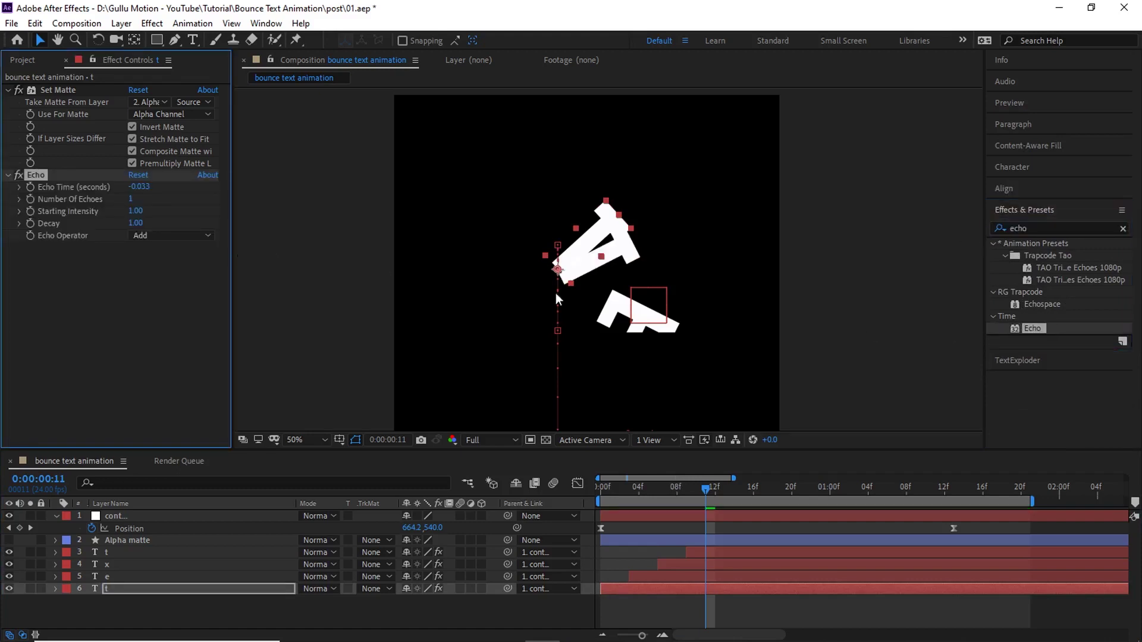
key(slash)
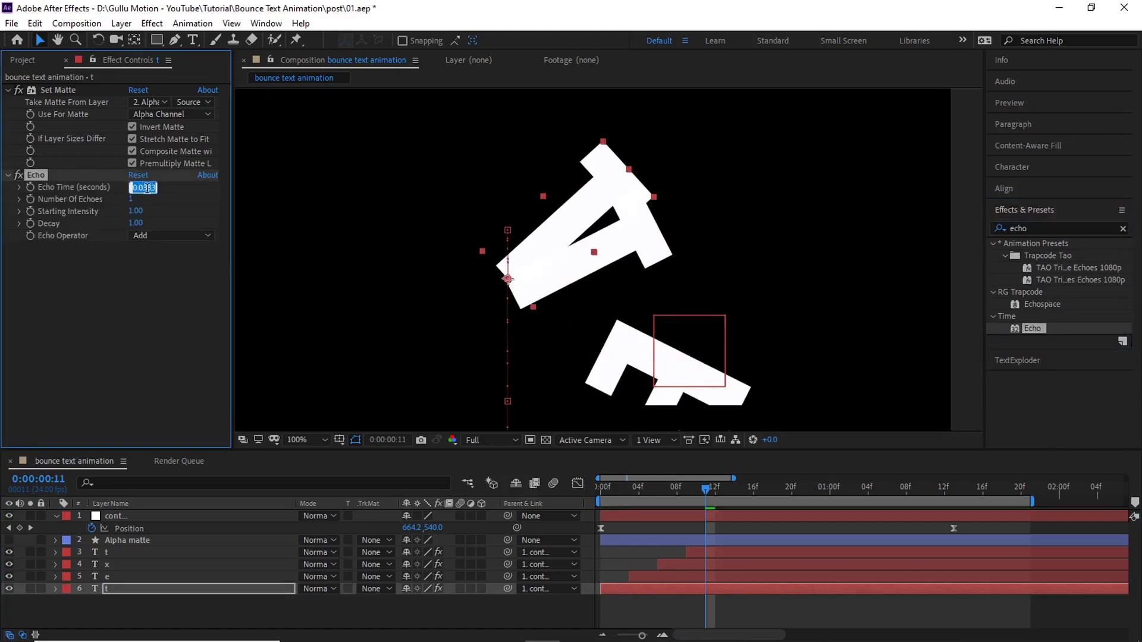
text(-0.001)
key(Return)
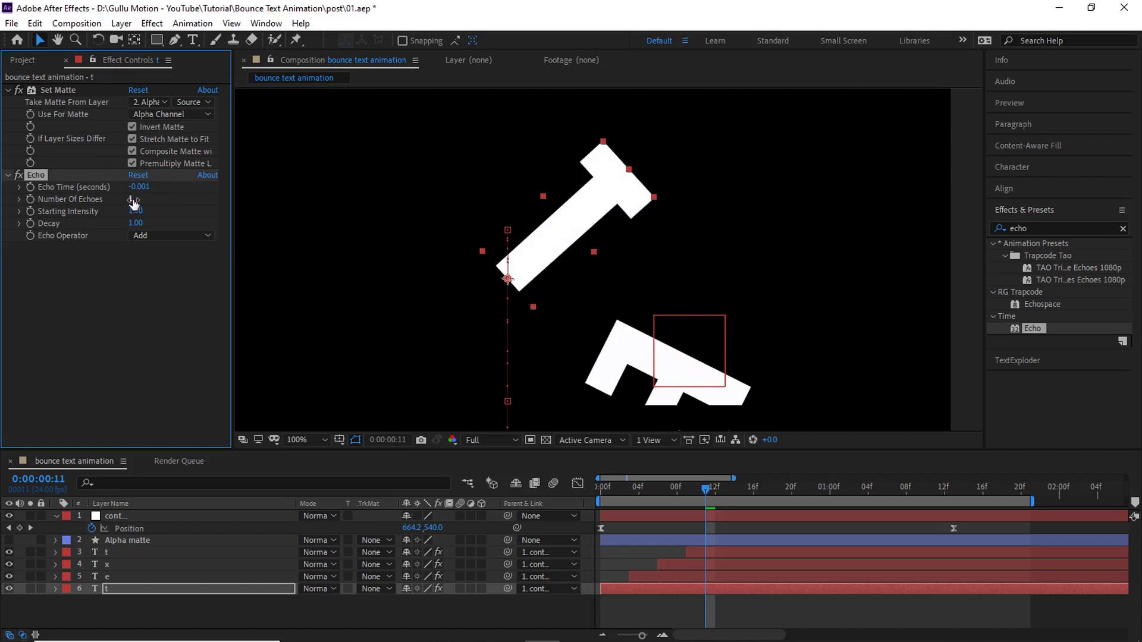
drag(131, 199, 167, 199)
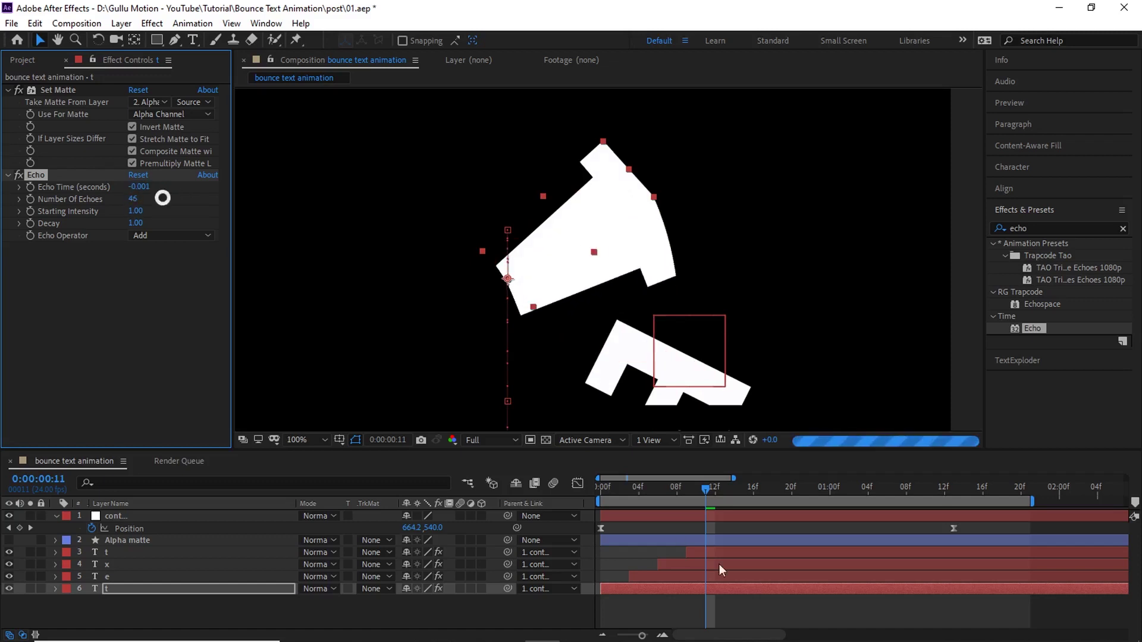
Step: Add the Fill effect to the first t letter (layer 6) and set its Echo Decay to 0.92
click(682, 588)
click(1019, 229)
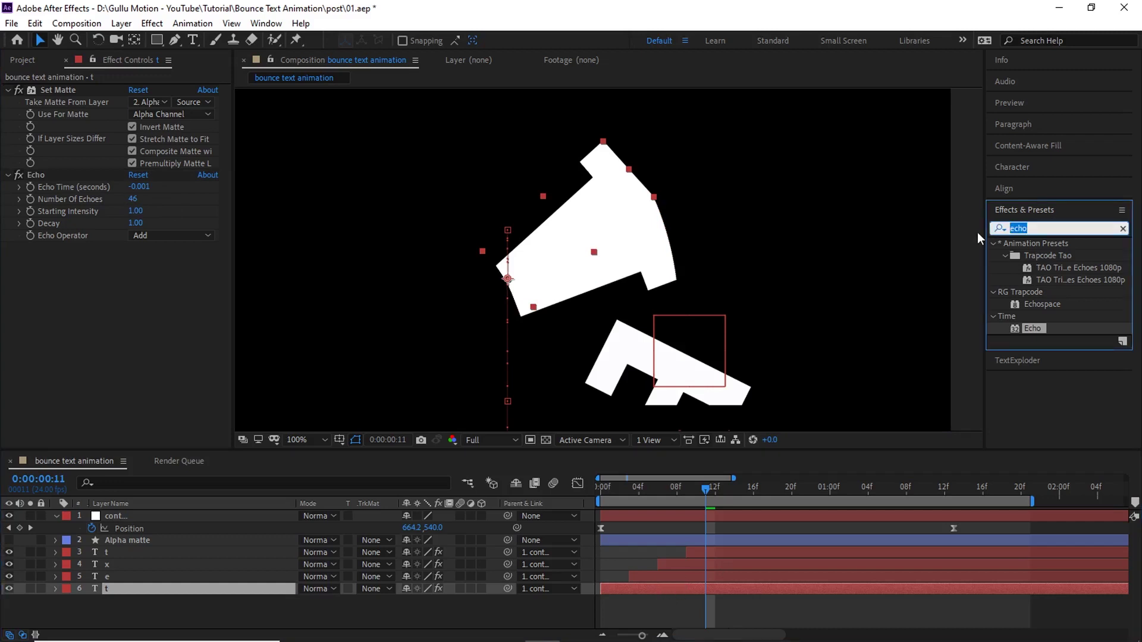
text(fill)
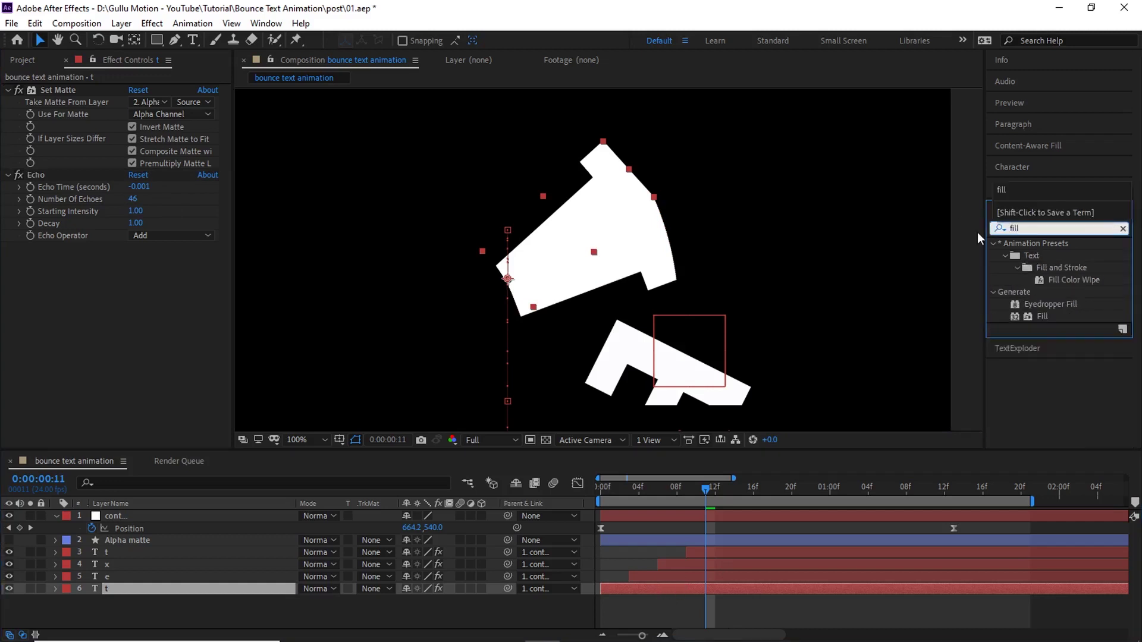
double_click(1042, 315)
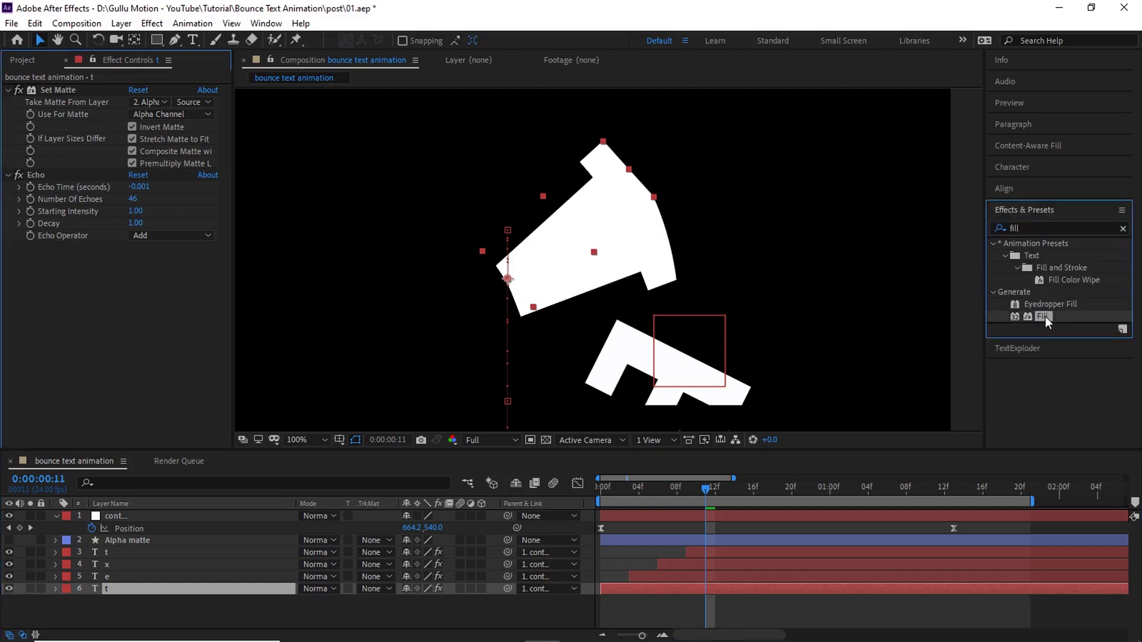
click(27, 175)
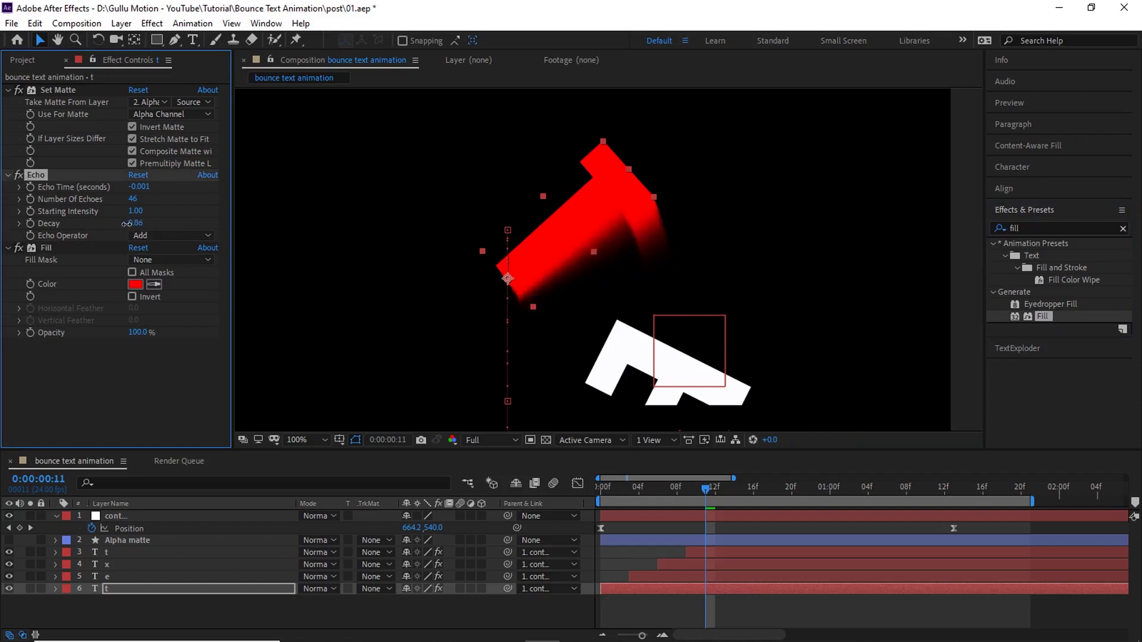
drag(129, 223, 128, 223)
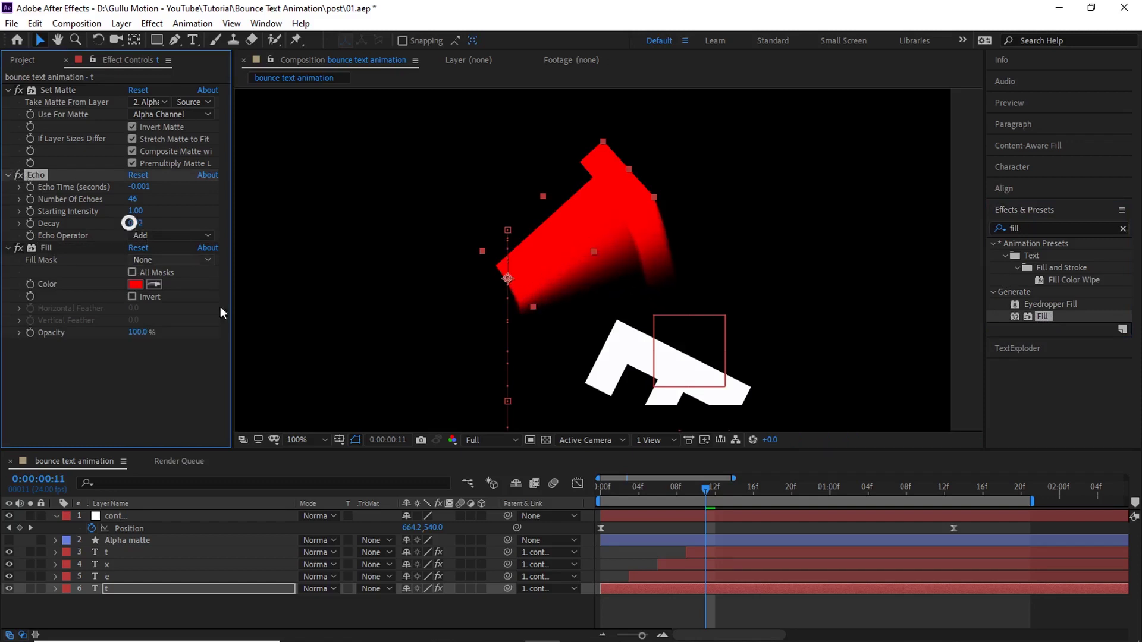
Step: Add the CC Composite effect to the first t letter (layer 6), keeping the original composited In front
click(621, 589)
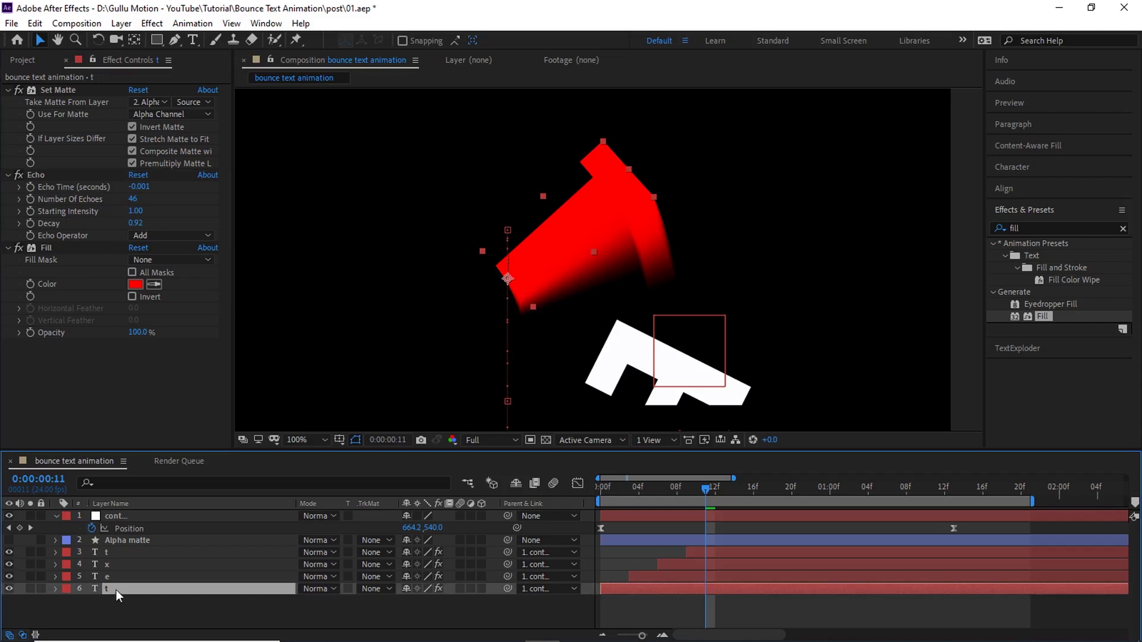
click(1023, 228)
text(comp)
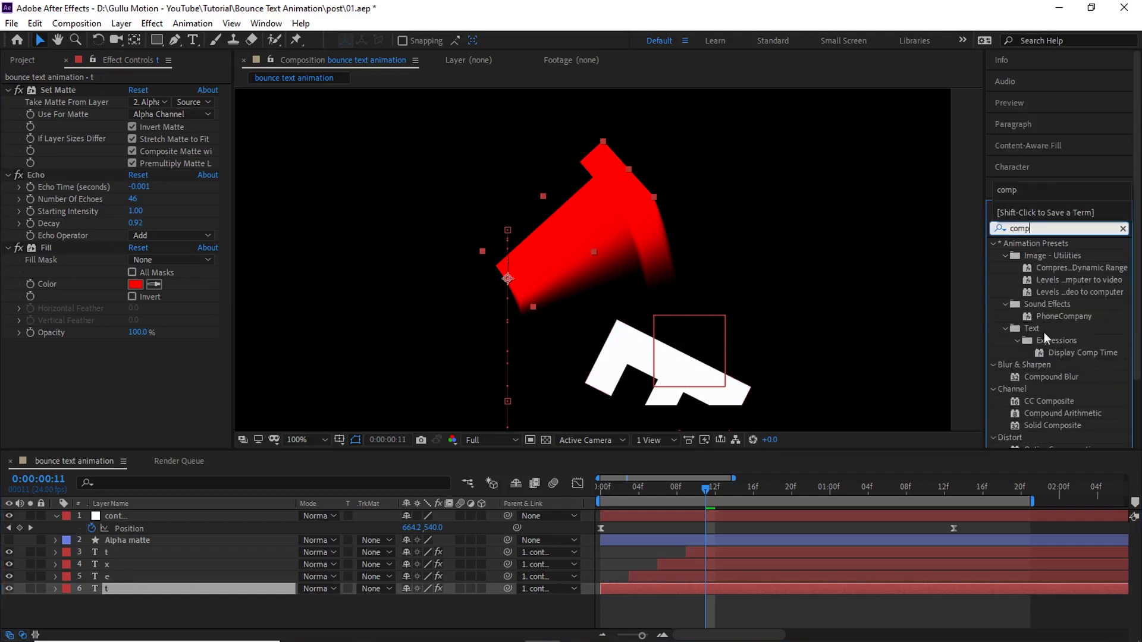
click(1052, 400)
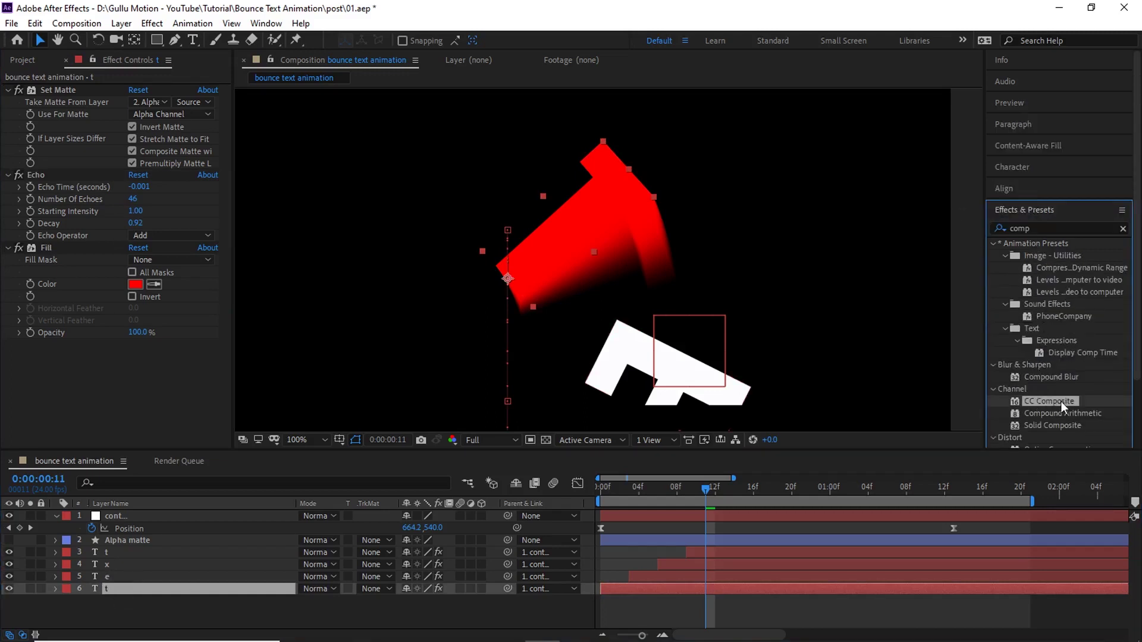
drag(606, 238, 606, 241)
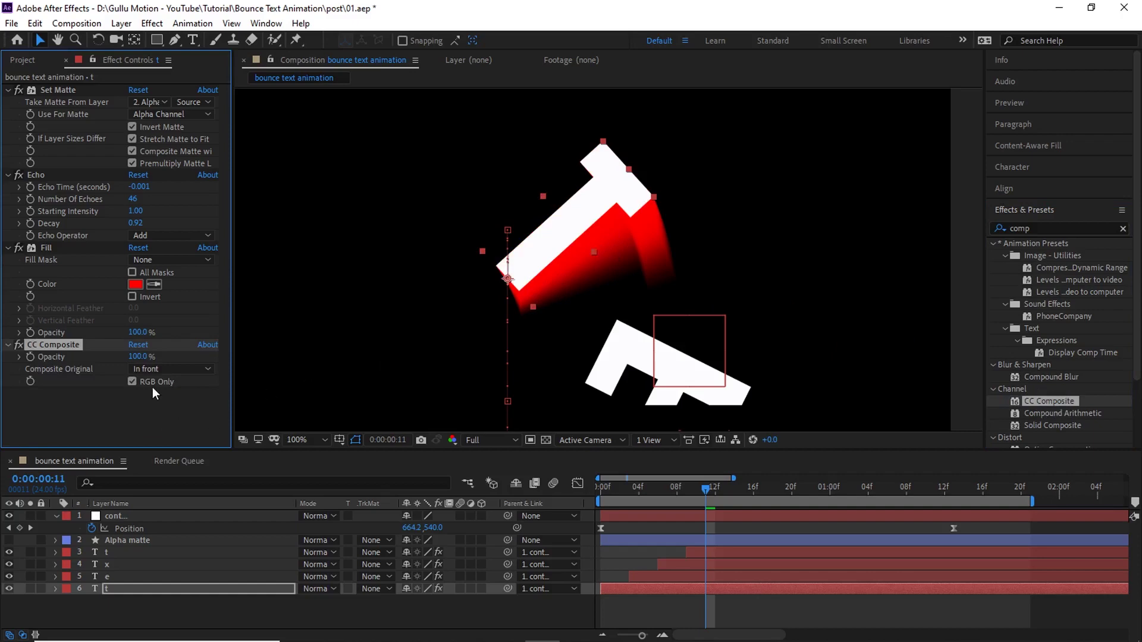
click(172, 368)
click(214, 109)
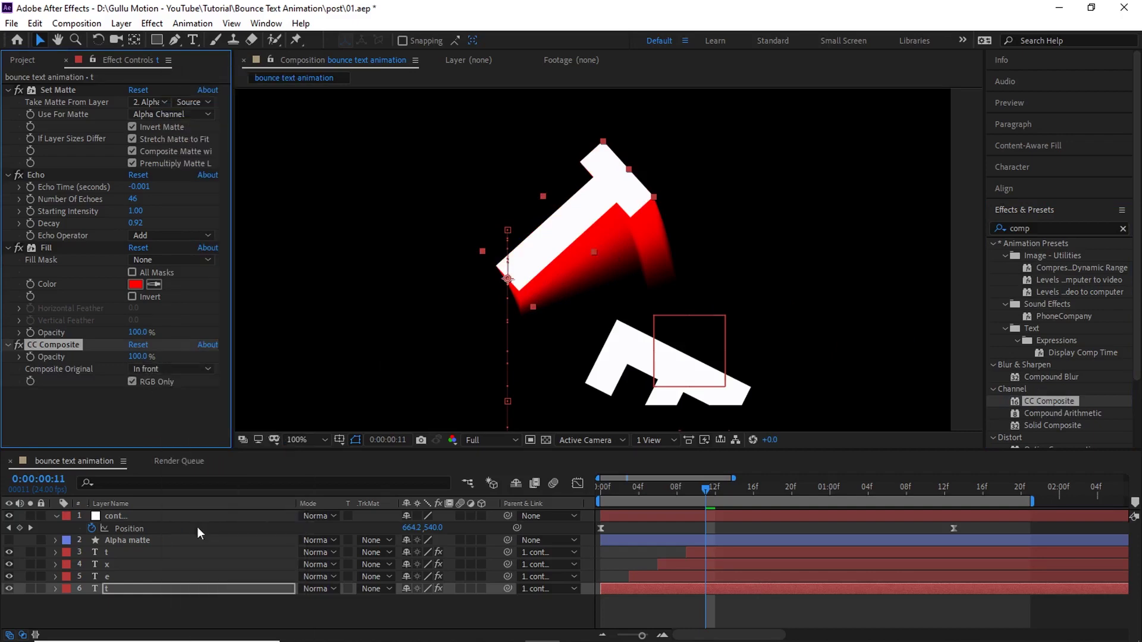
Step: Solo the first t letter (layer 6), preview its echo trail and return the time to frame 11
click(141, 591)
click(32, 588)
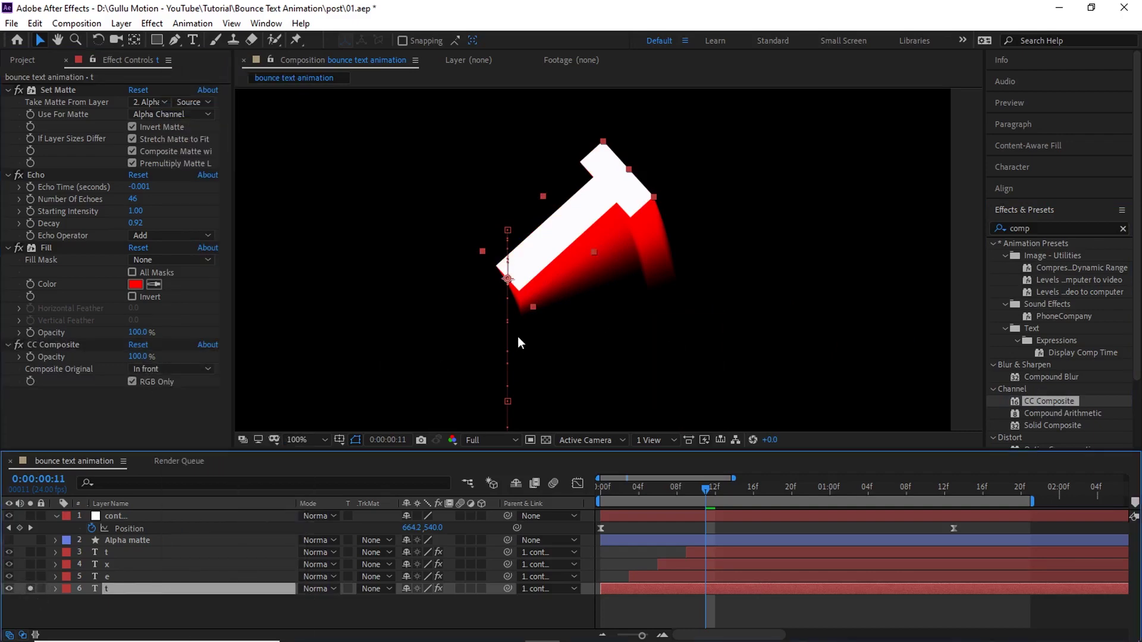
key(space)
scroll(517, 337, down, 2)
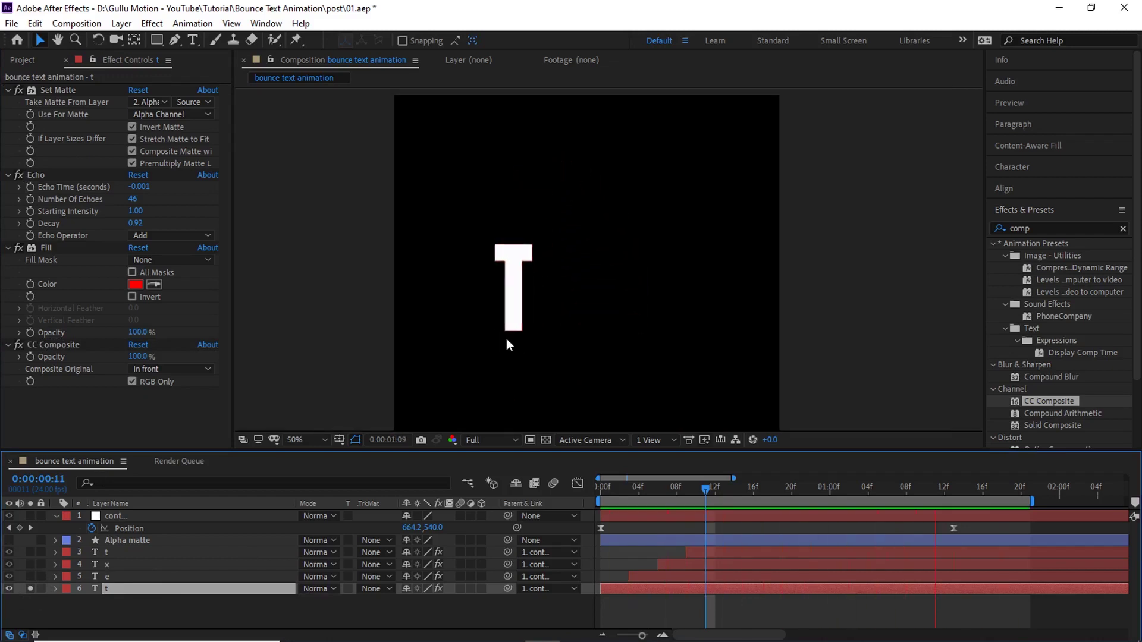
drag(660, 489, 706, 495)
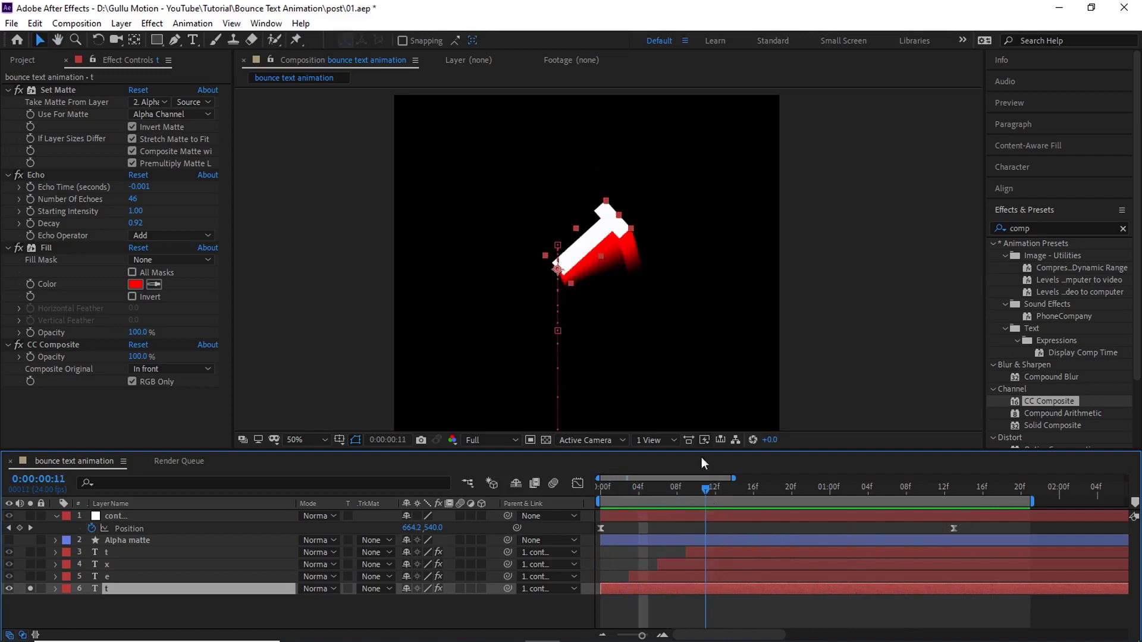
Step: Set the blending mode of the first t letter (layer 6) to Dissolve and scrub through its animation to 0:00:01:00
scroll(735, 286, up, 3)
click(114, 584)
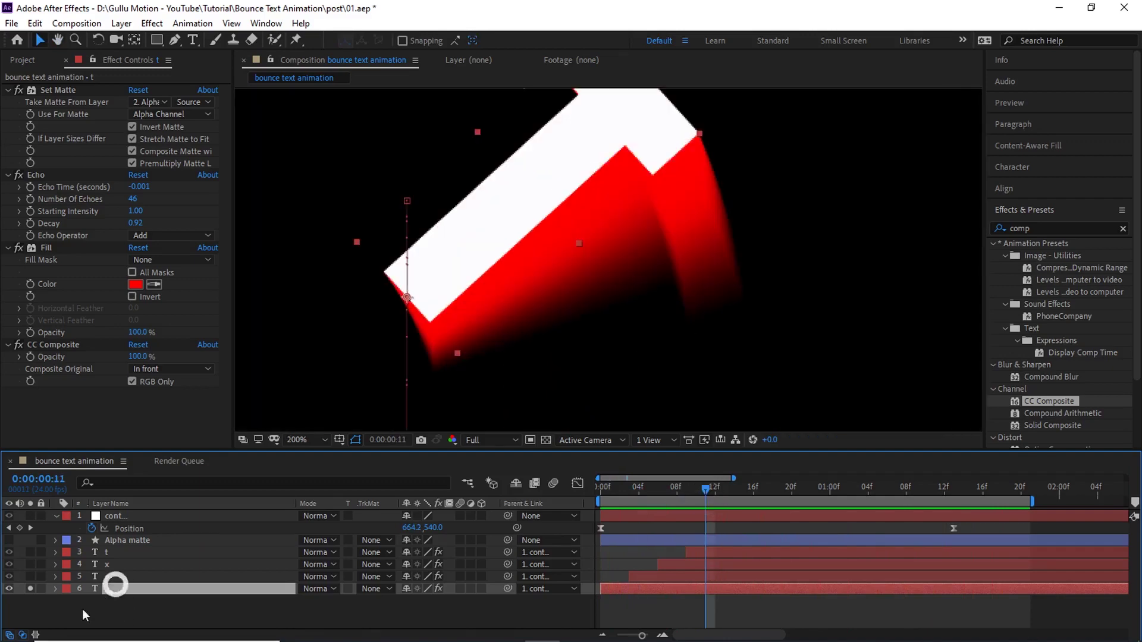
click(24, 632)
click(24, 633)
click(323, 589)
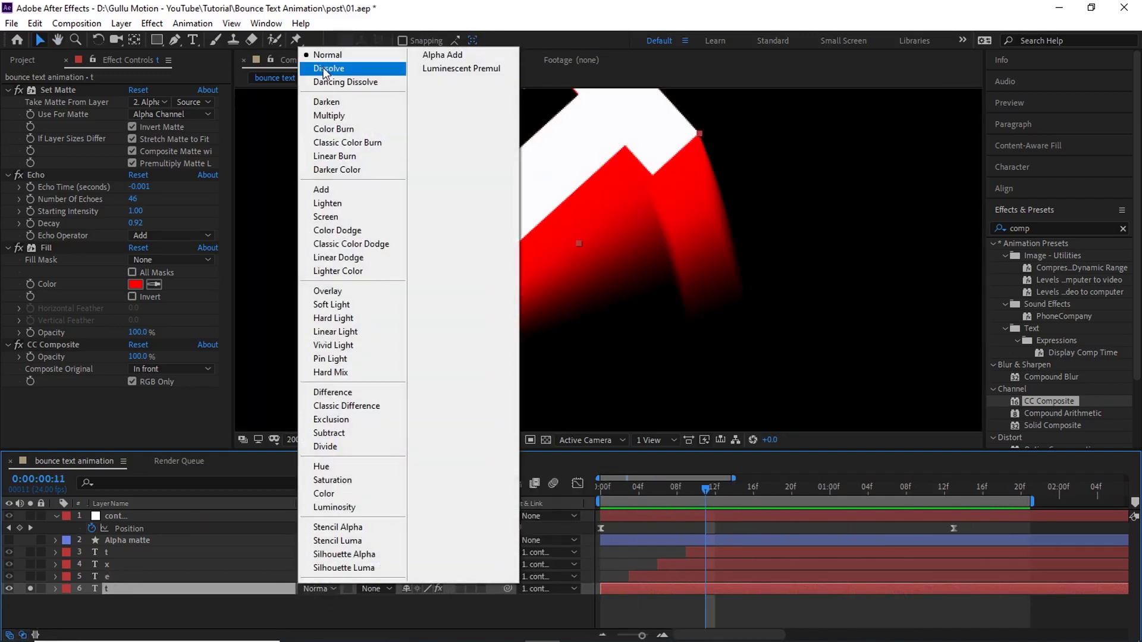
click(323, 67)
scroll(723, 283, down, 3)
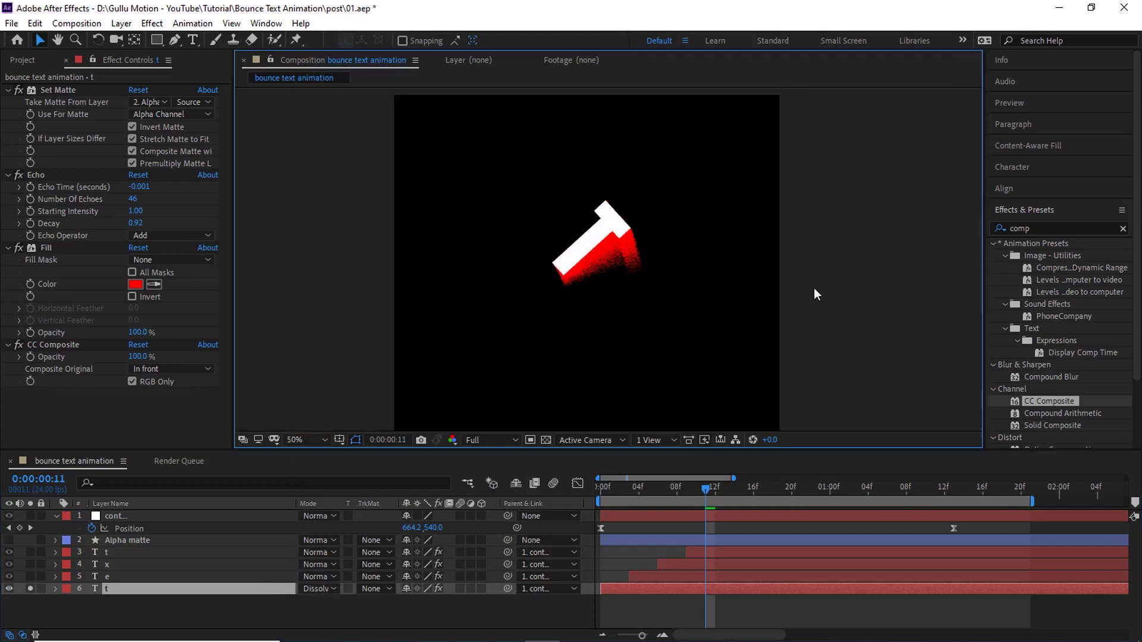
click(620, 489)
drag(620, 489, 830, 494)
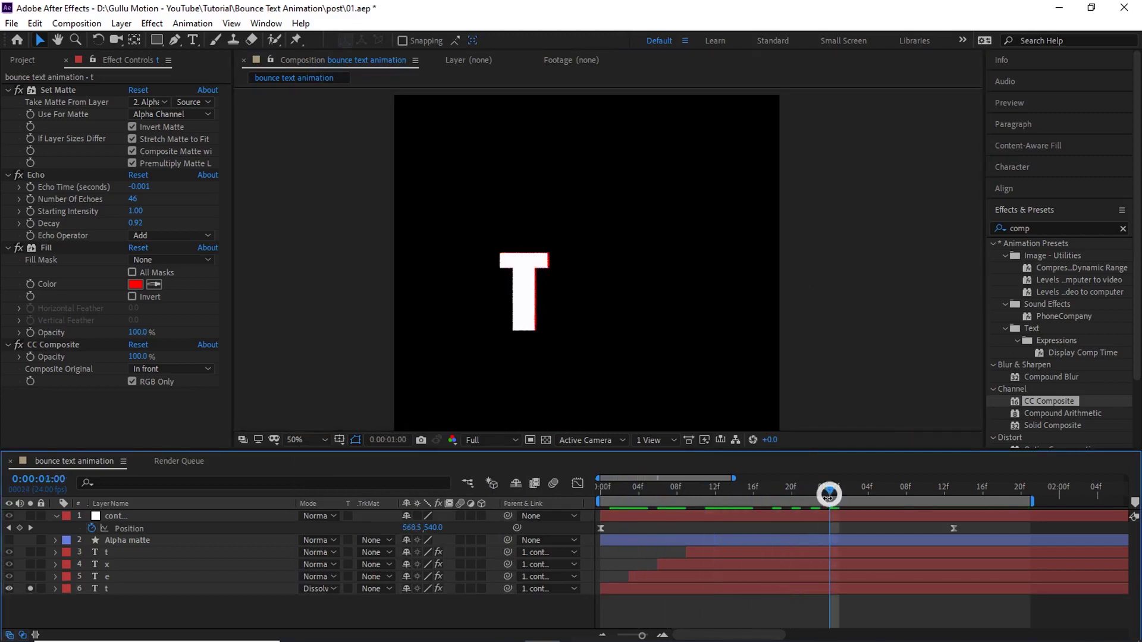
Step: Copy the Echo, Fill and CC Composite effects from the first t letter (layer 6) onto the e, x and last t layers
click(115, 588)
click(35, 174)
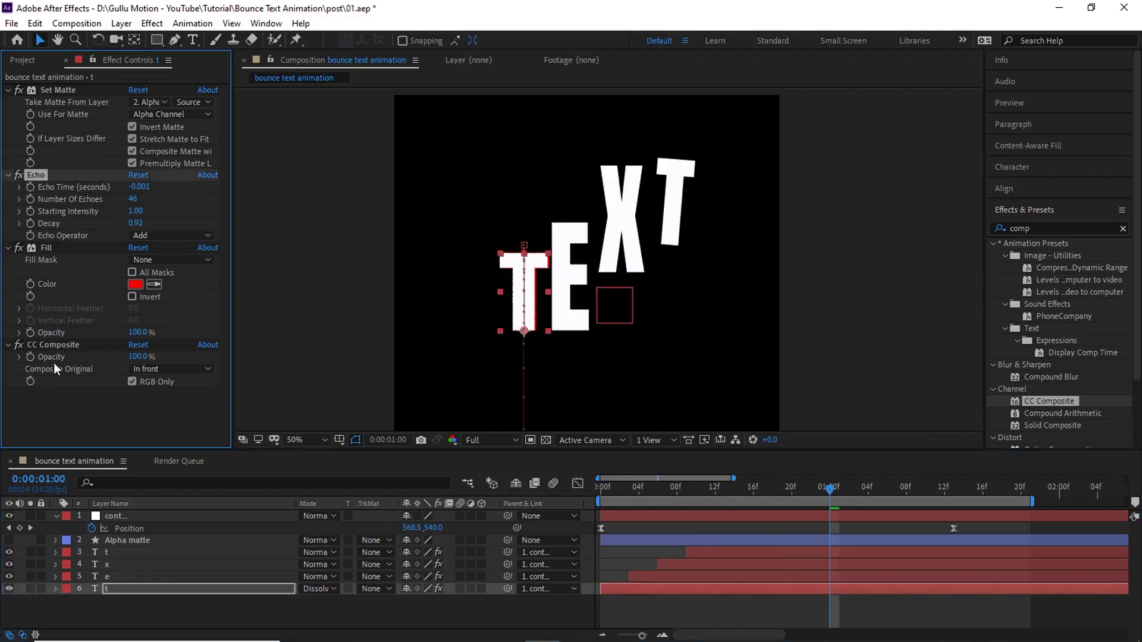
shift+click(52, 345)
key(ctrl+c)
click(108, 576)
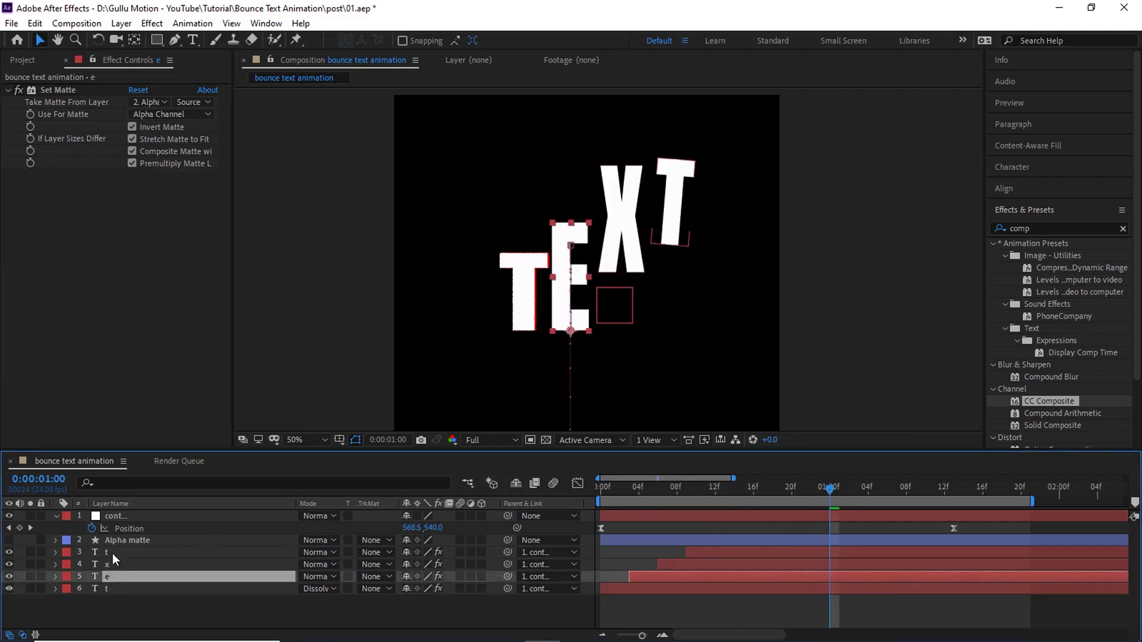
shift+click(113, 553)
key(ctrl+v)
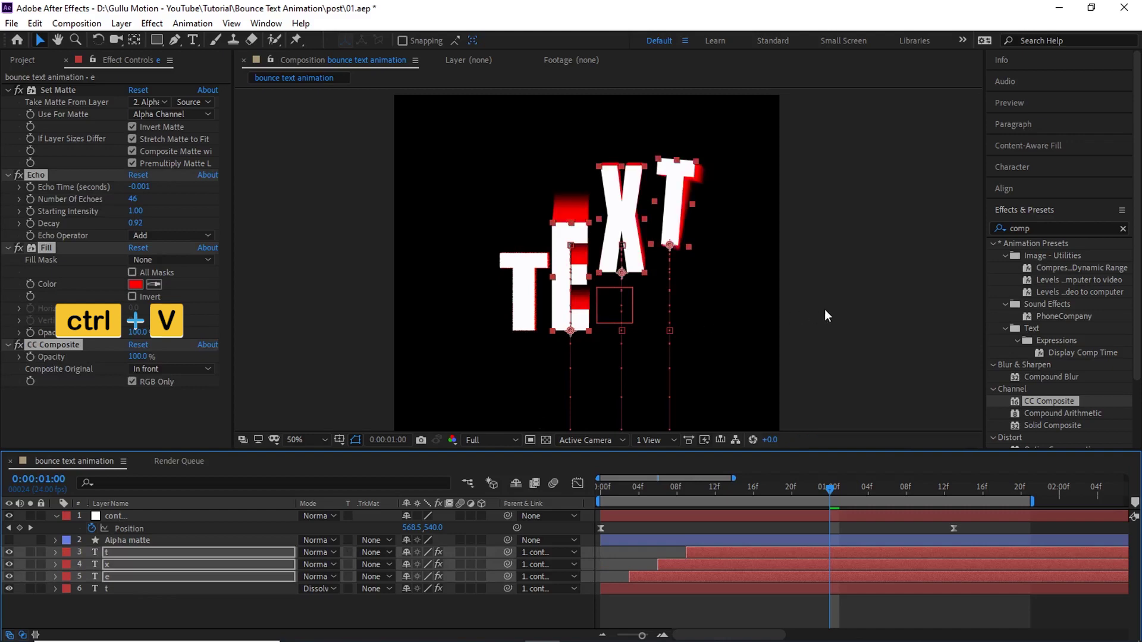
Step: Set the blending mode of the e, x and last t layers to Dissolve and preview the whole text animation
click(109, 553)
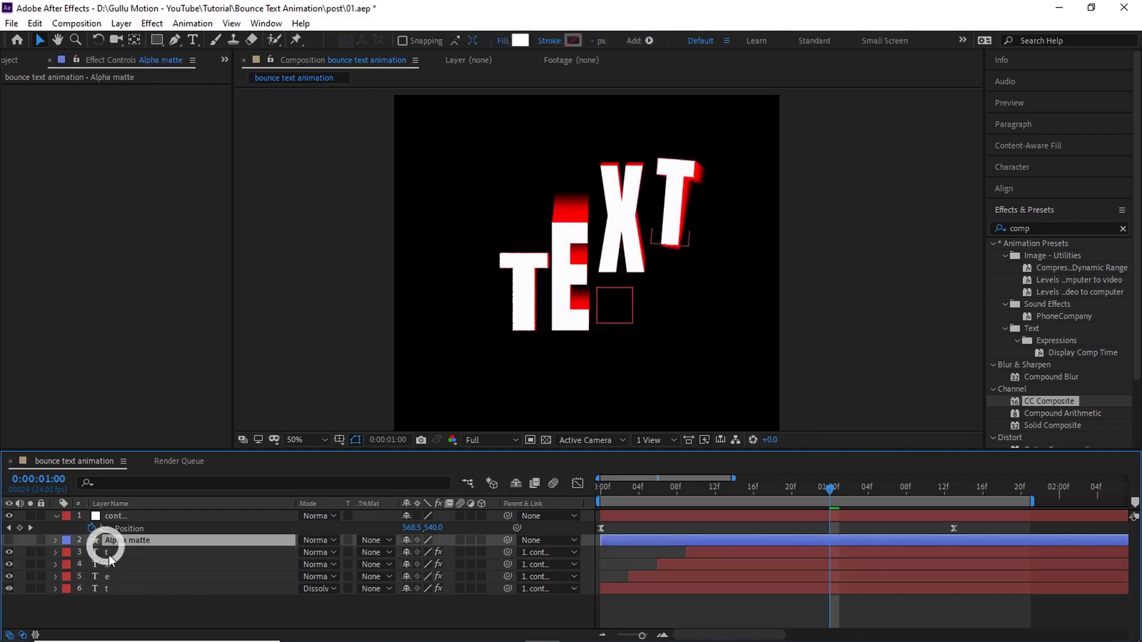
shift+click(109, 576)
click(315, 553)
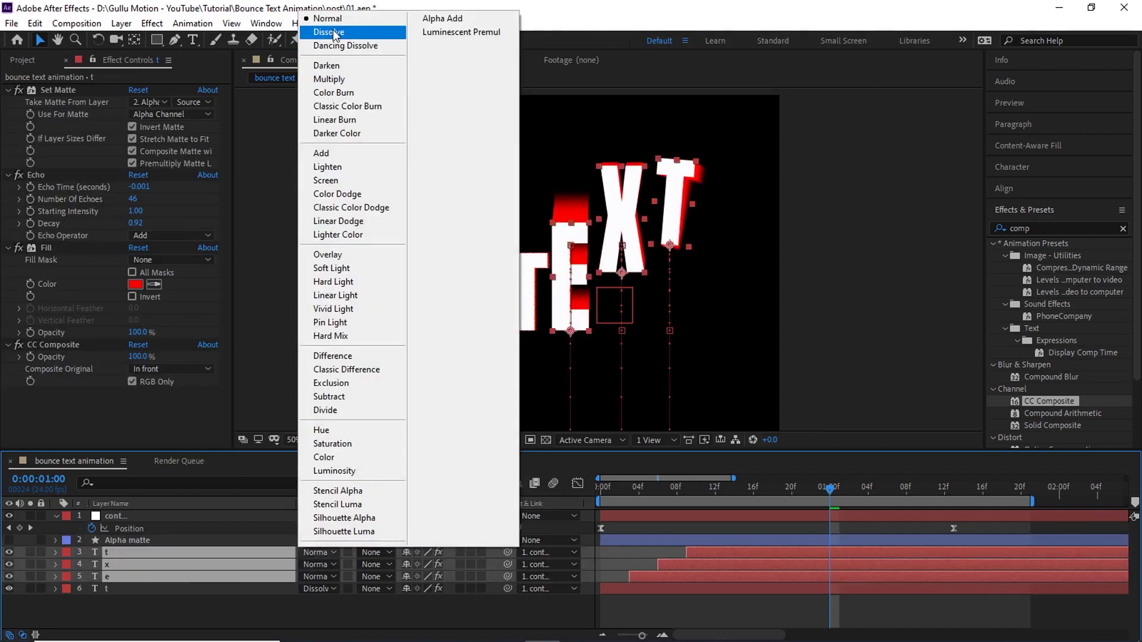
click(330, 33)
click(801, 307)
scroll(801, 308, up, 1)
scroll(801, 308, down, 1)
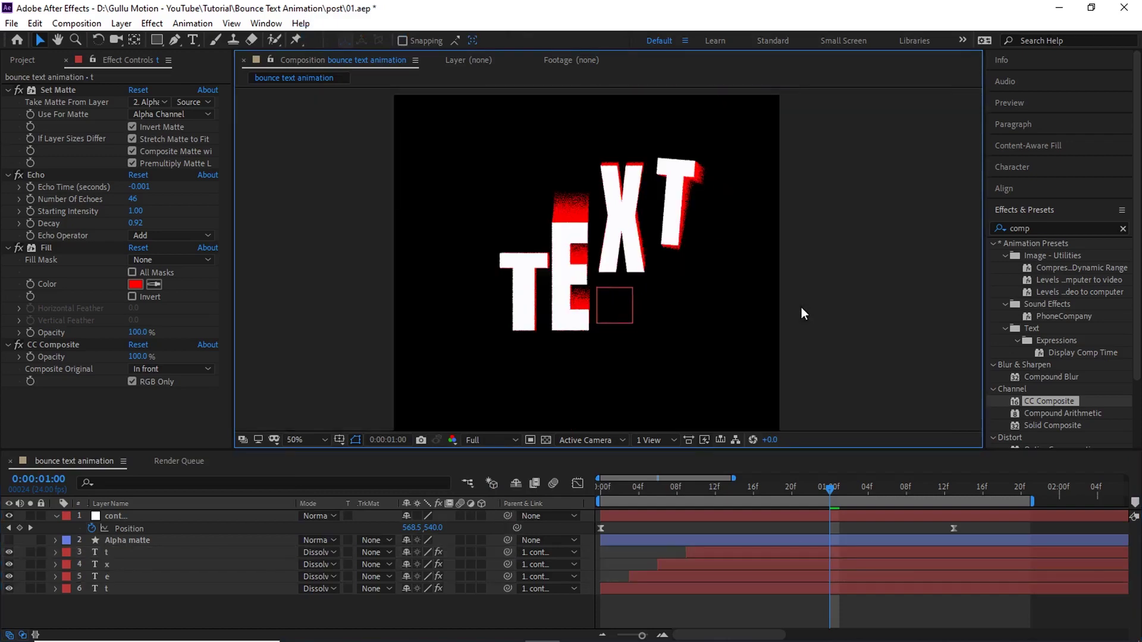
key(space)
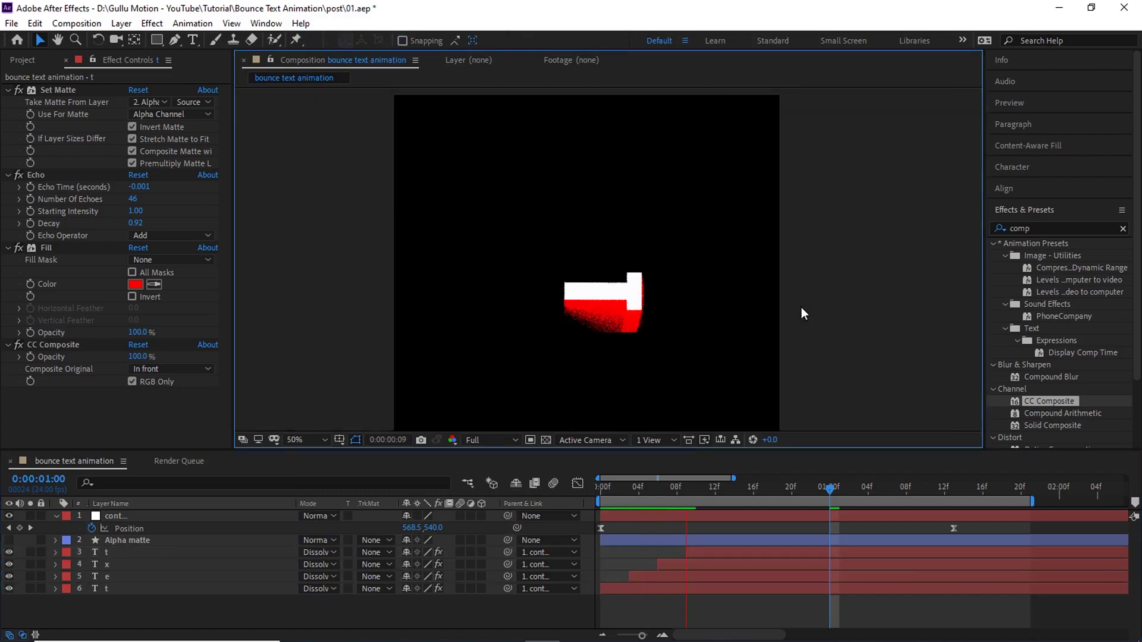